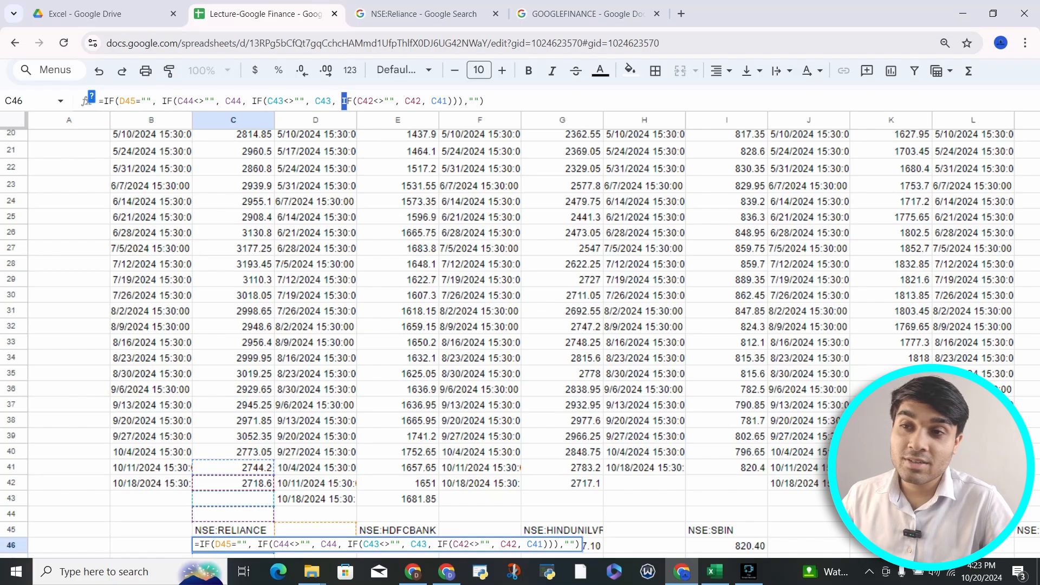
# Examine the nested IF formula in C46, including the outer D45 blank check and the non-blank tests on C44, C43 and C42
pyautogui.click(485, 102)
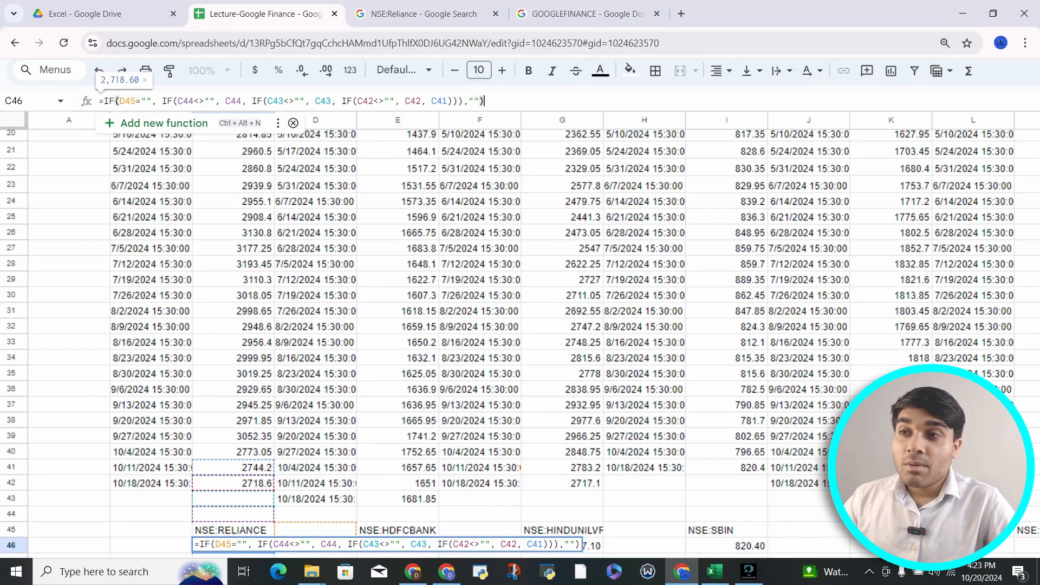
pyautogui.moveTo(158, 101); pyautogui.dragTo(98, 101)
pyautogui.moveTo(162, 101); pyautogui.dragTo(469, 101)
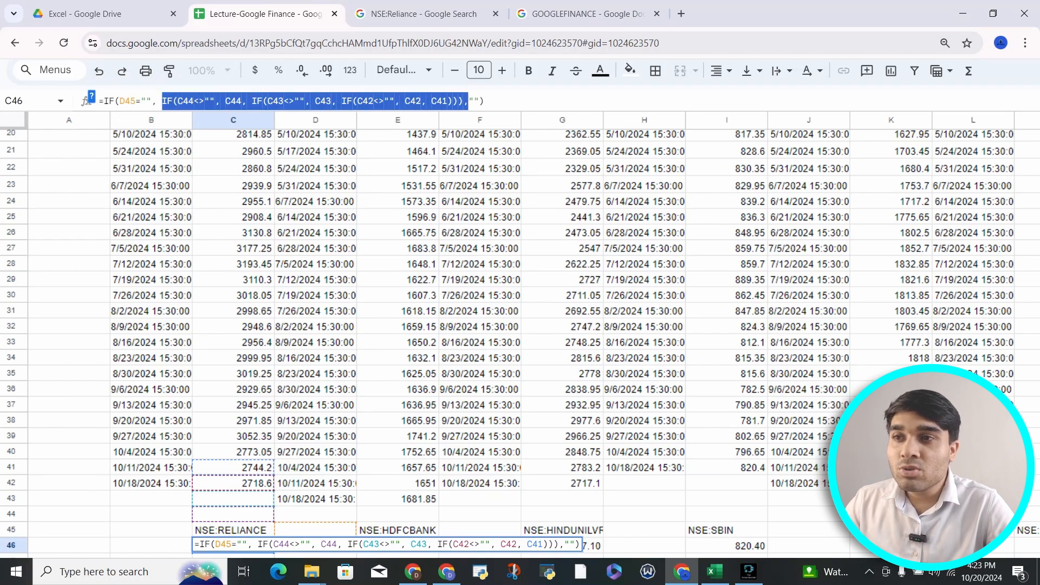
pyautogui.click(199, 102)
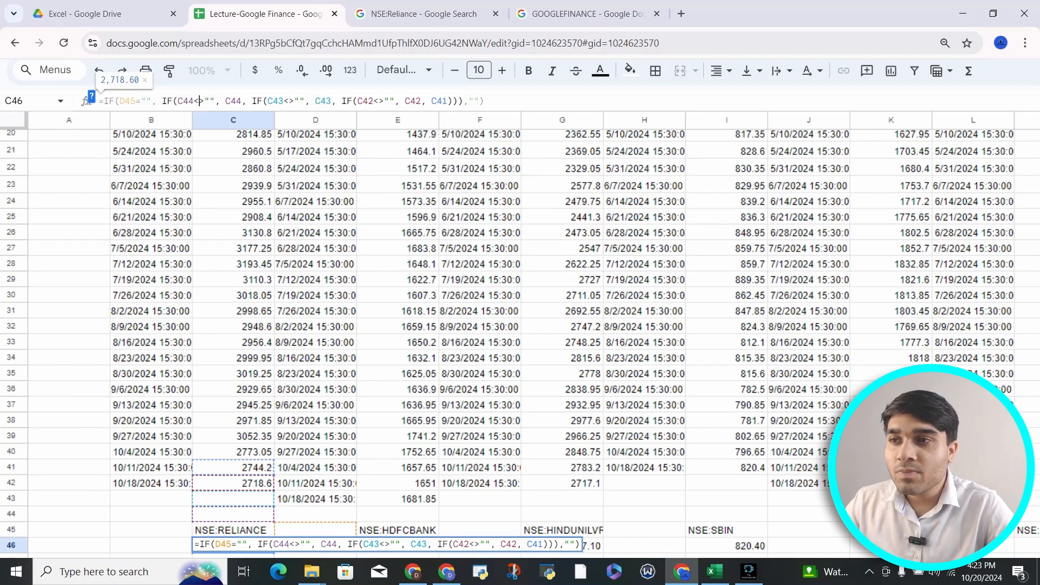
pyautogui.moveTo(195, 102); pyautogui.dragTo(215, 102)
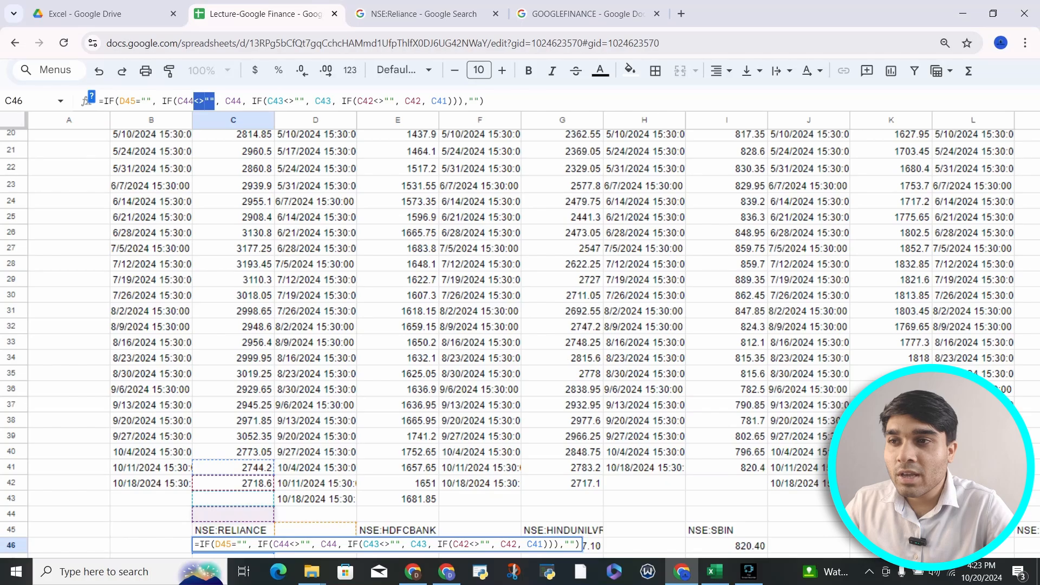
pyautogui.moveTo(284, 101); pyautogui.dragTo(305, 101)
pyautogui.moveTo(369, 102); pyautogui.dragTo(384, 101)
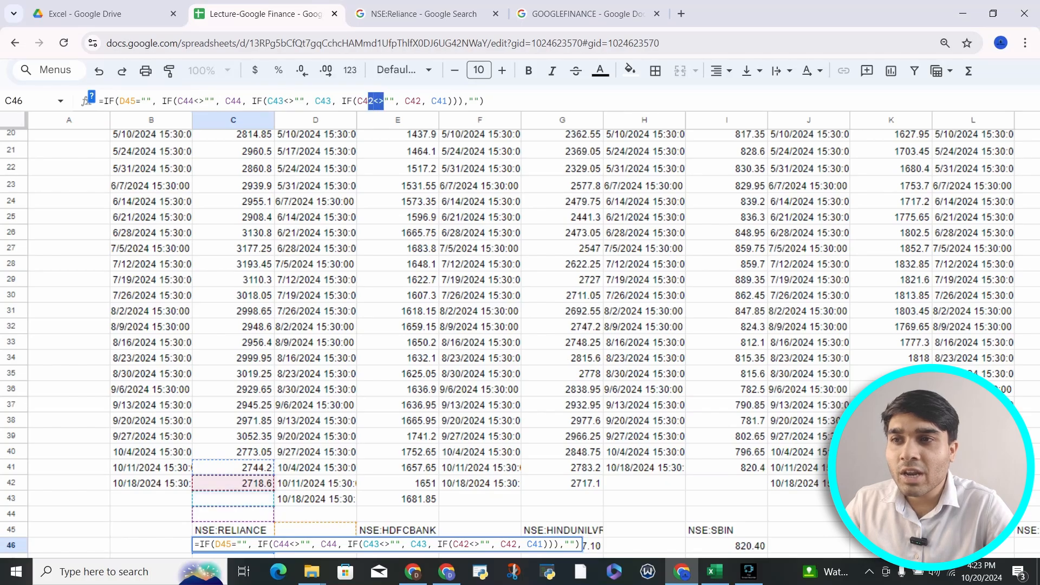
pyautogui.click(394, 101)
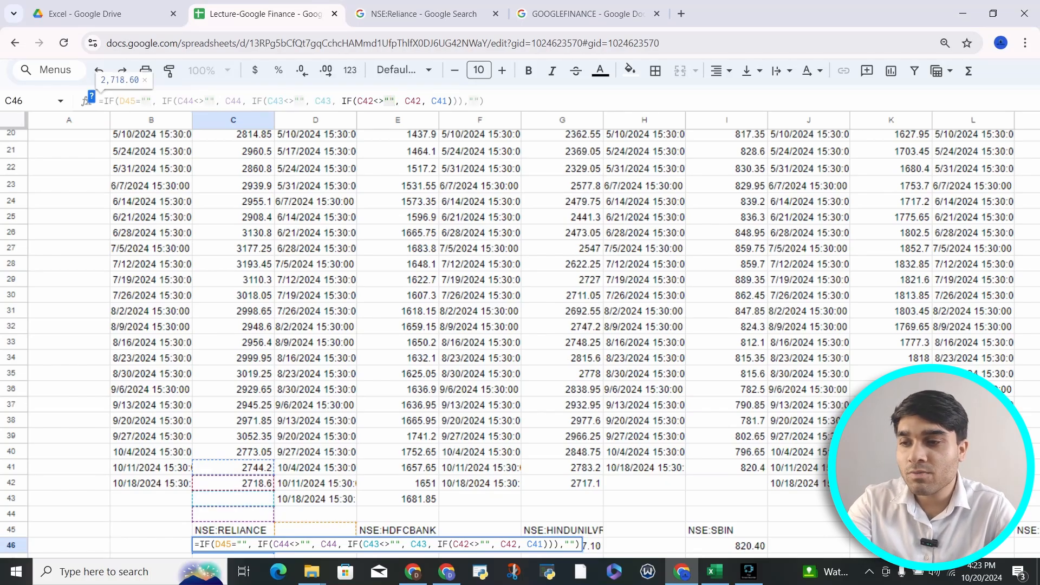
pyautogui.press('Return')
pyautogui.press('Down')
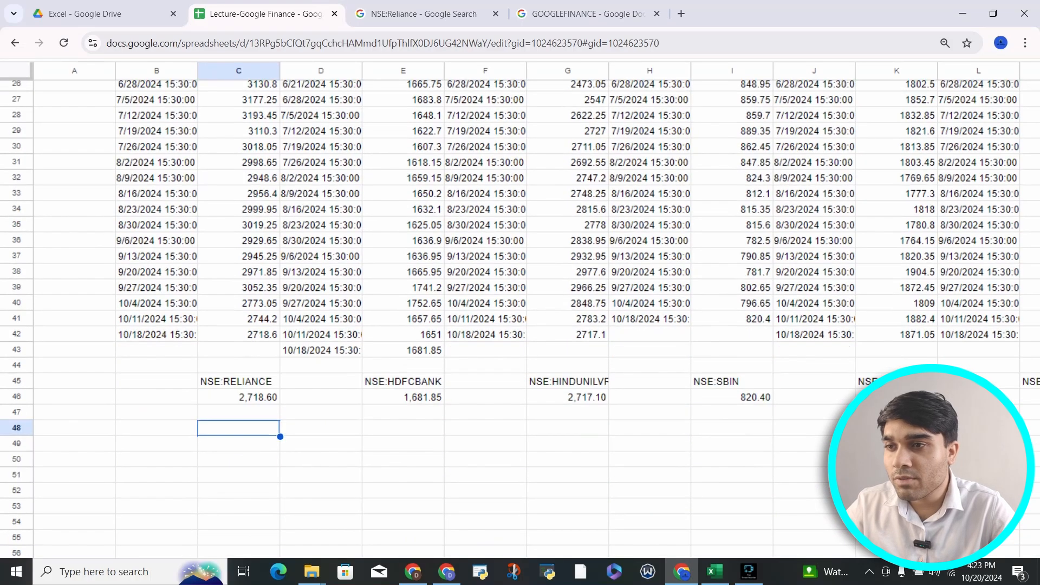
# Trace the fallback order of the C46 formula through its C44, C43, C42 and C41 arguments
pyautogui.hotkey('ctrl', '-')
pyautogui.hotkey('ctrl', '-')
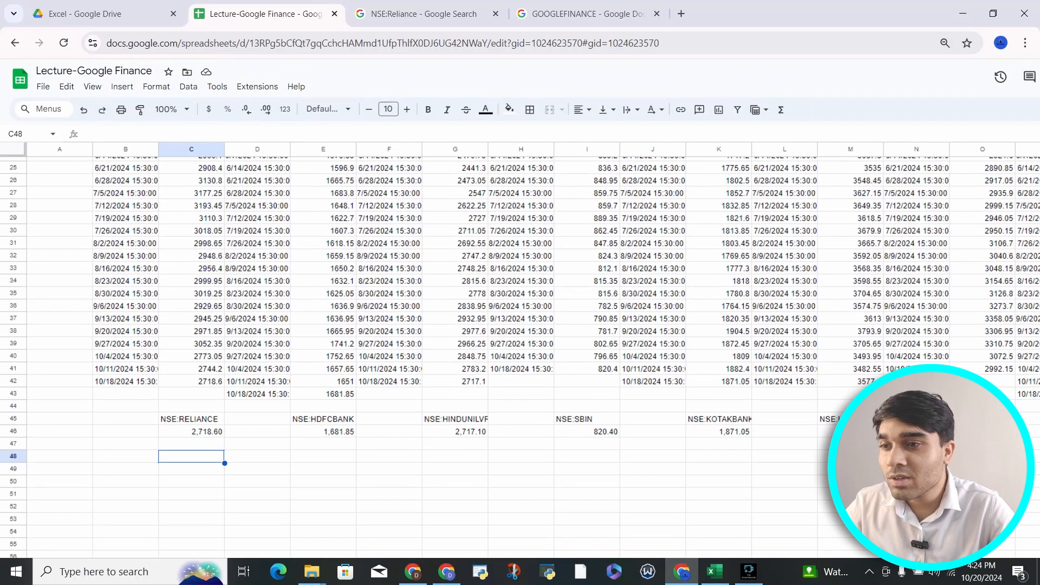
pyautogui.click(191, 431)
pyautogui.click(152, 134)
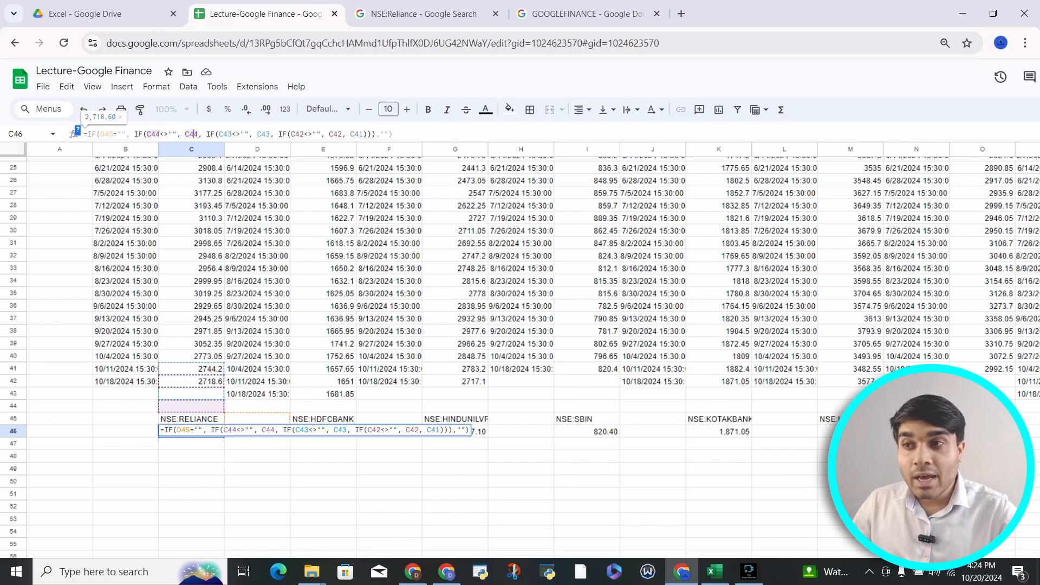
pyautogui.moveTo(202, 134); pyautogui.dragTo(248, 134)
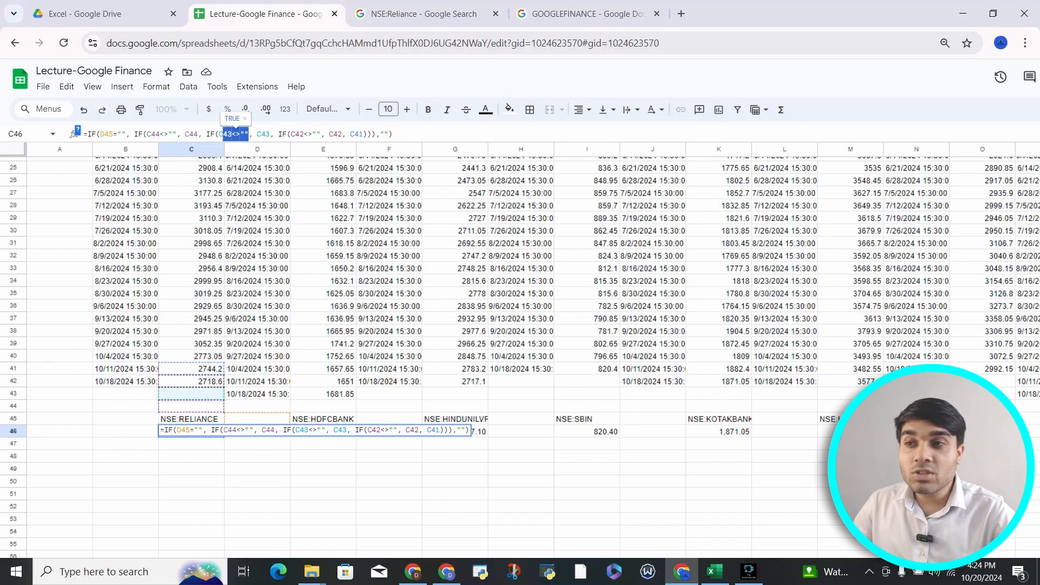
pyautogui.click(219, 134)
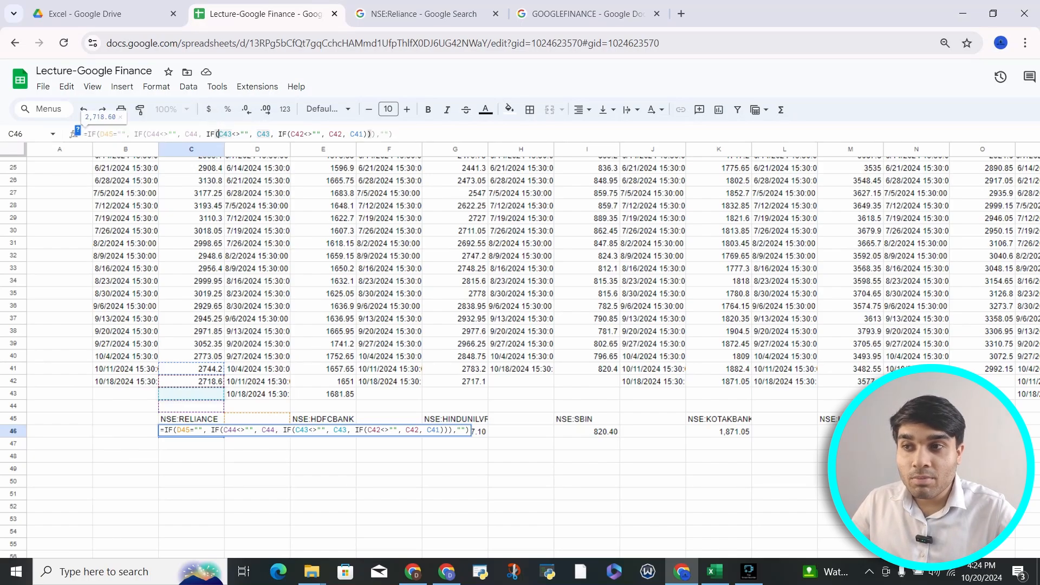
pyautogui.moveTo(219, 134); pyautogui.dragTo(269, 134)
pyautogui.click(261, 134)
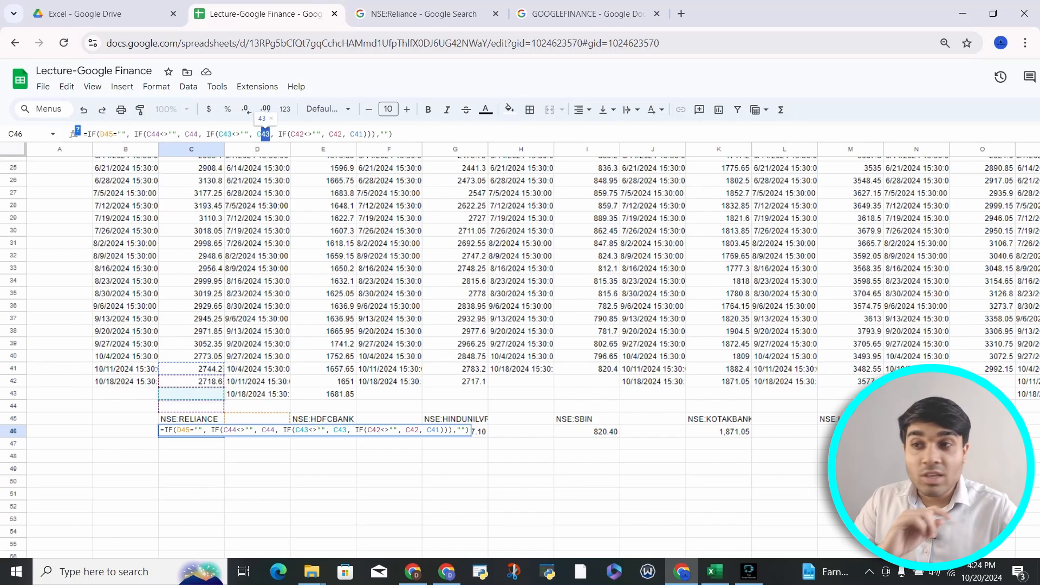
pyautogui.moveTo(291, 134); pyautogui.dragTo(316, 133)
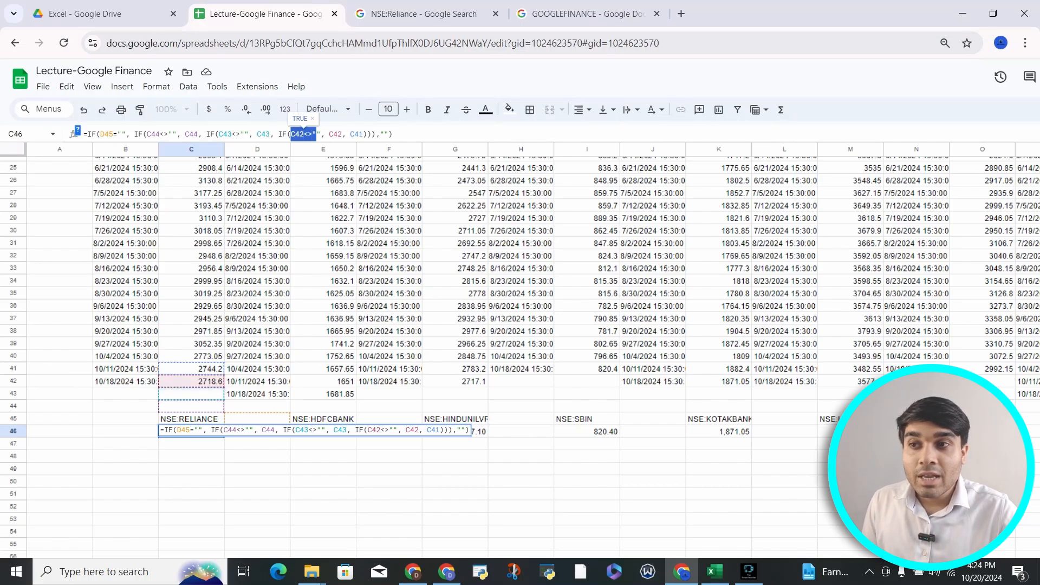
pyautogui.moveTo(328, 134); pyautogui.dragTo(368, 134)
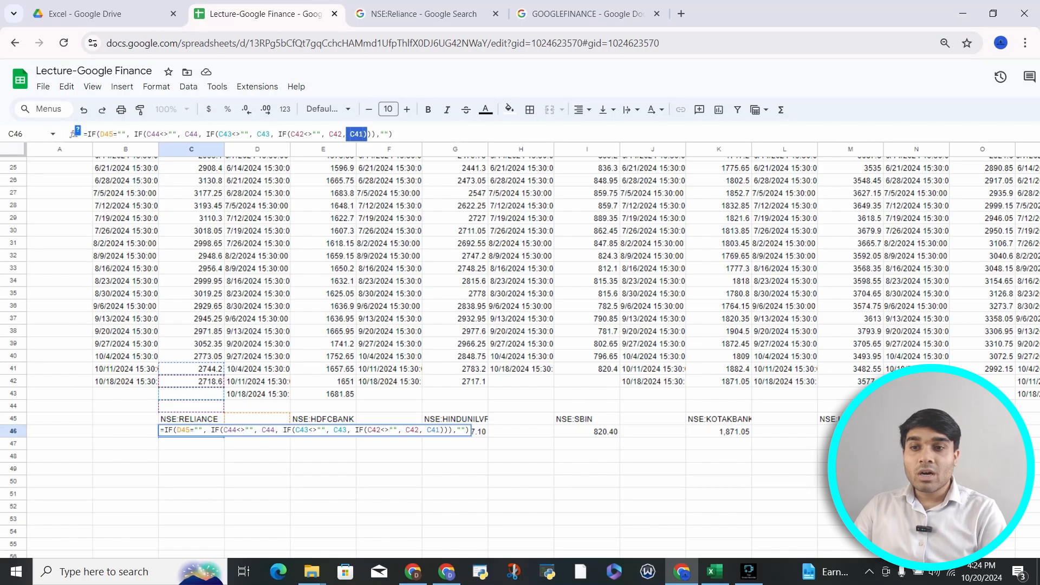
pyautogui.press('Escape')
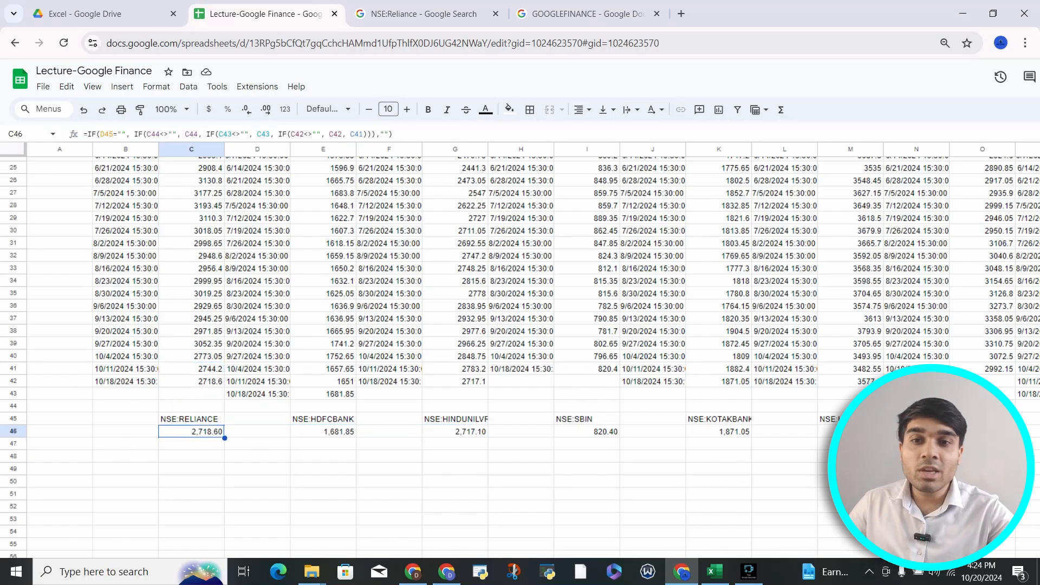
# Compare in which of rows 41 to 44 the closing prices end for RELIANCE, SBIN, HINDUNILVR and HDFCBANK
pyautogui.scroll(8, 412, 326)
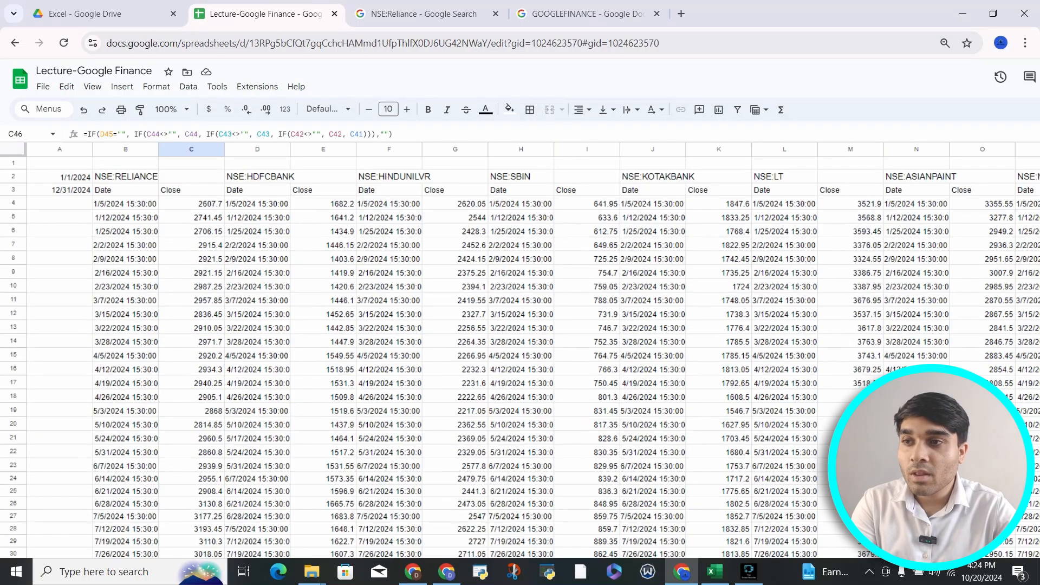
pyautogui.click(125, 177)
pyautogui.scroll(-12, 411, 325)
pyautogui.scroll(7, 412, 325)
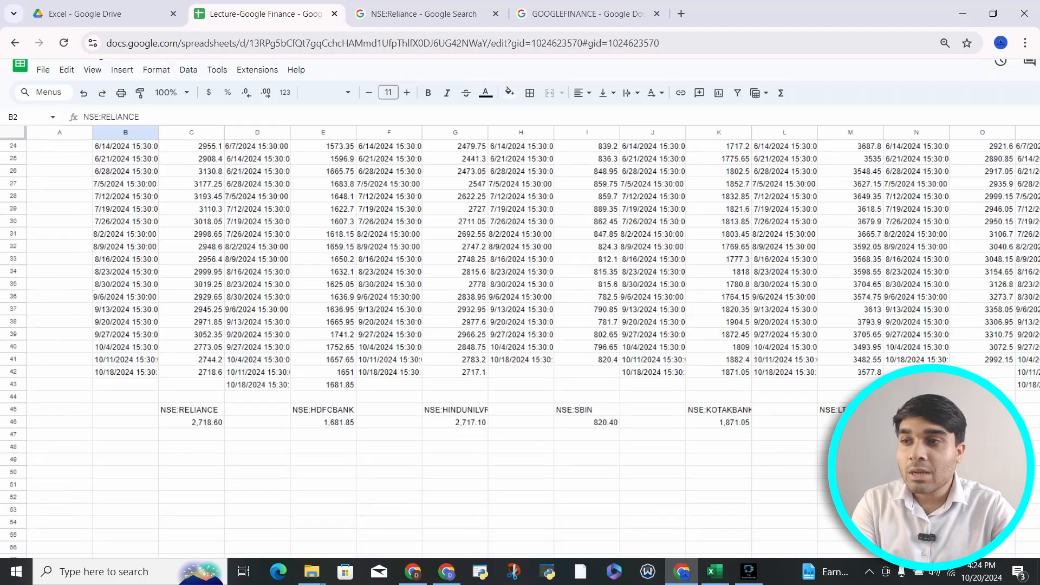
pyautogui.click(191, 414)
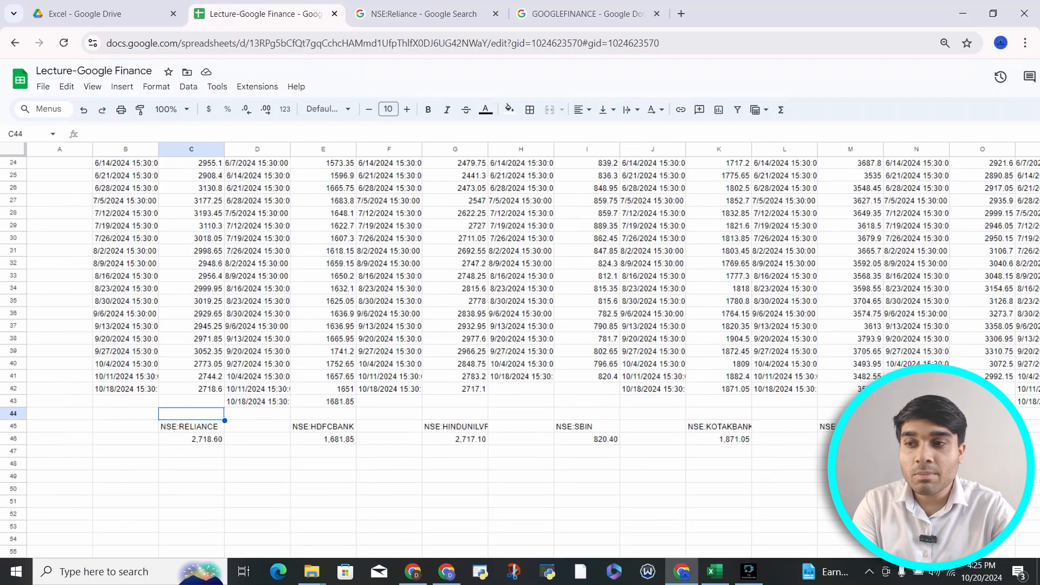
pyautogui.click(191, 401)
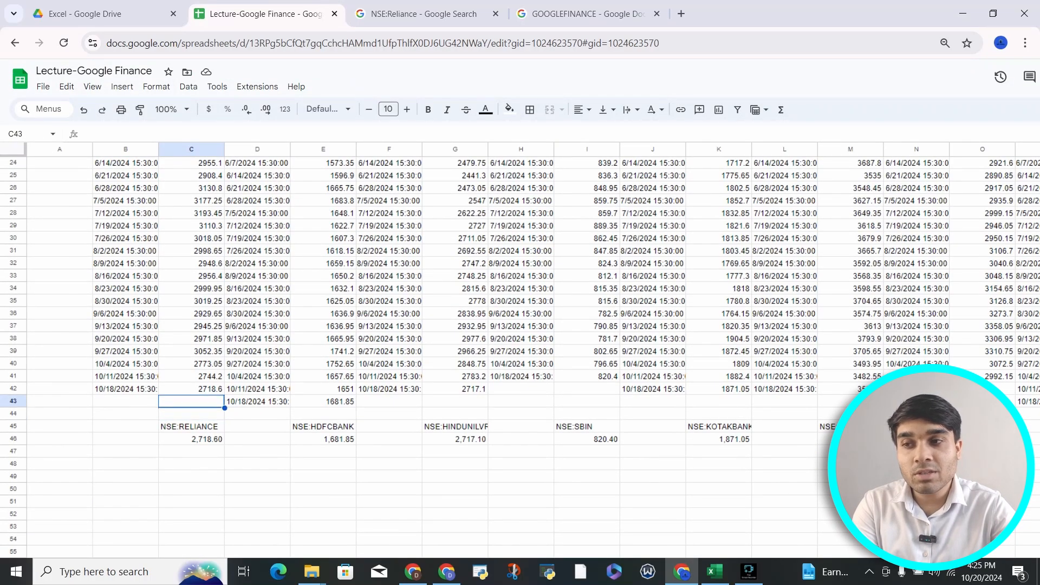
pyautogui.press('Up')
pyautogui.press('Up')
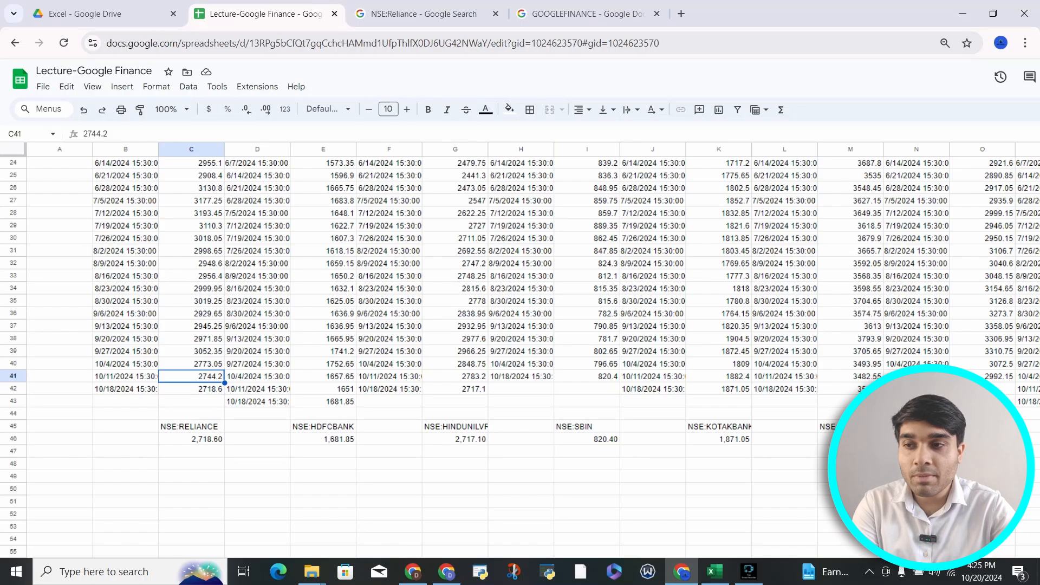
pyautogui.click(587, 376)
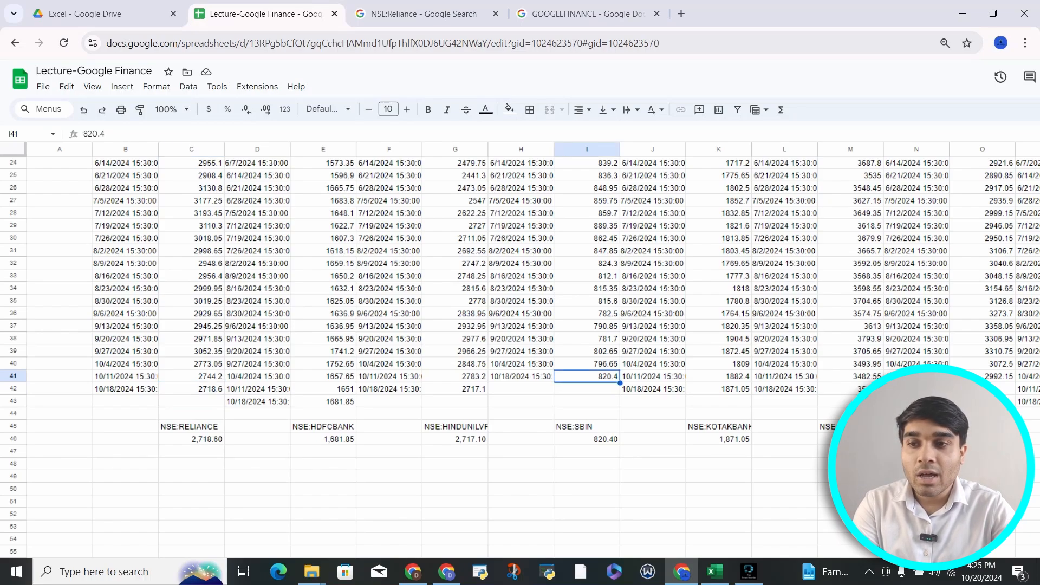
pyautogui.click(455, 389)
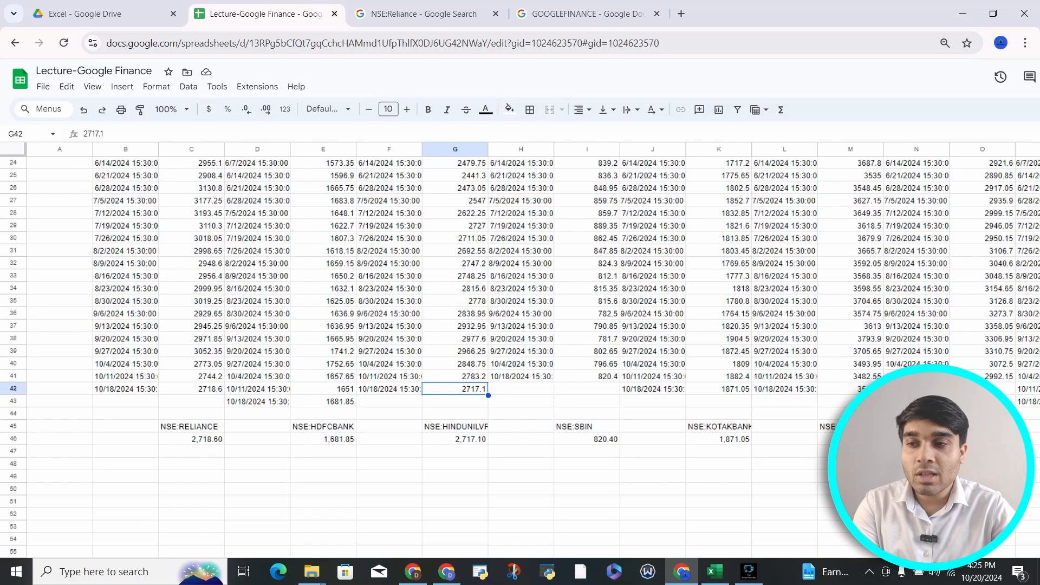
pyautogui.click(324, 402)
pyautogui.click(191, 389)
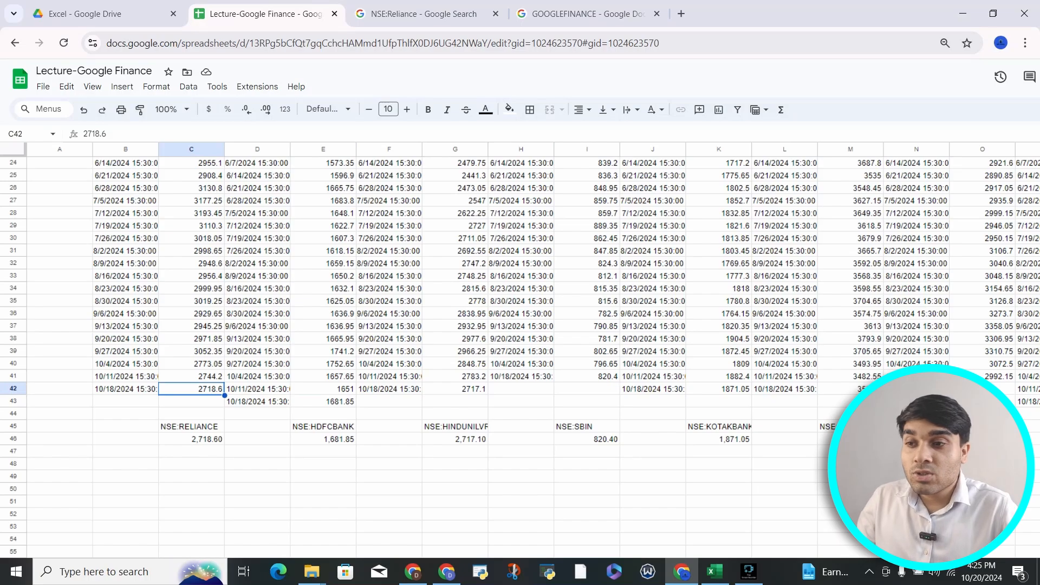
# Review the final fallback argument C41 in the RELIANCE price formula in C46
pyautogui.click(191, 439)
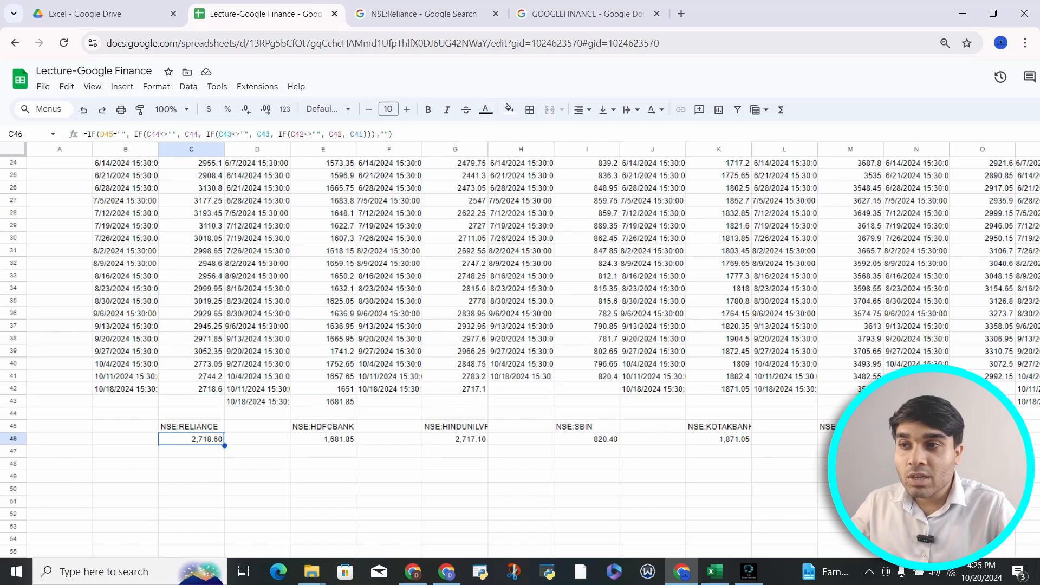
pyautogui.click(160, 133)
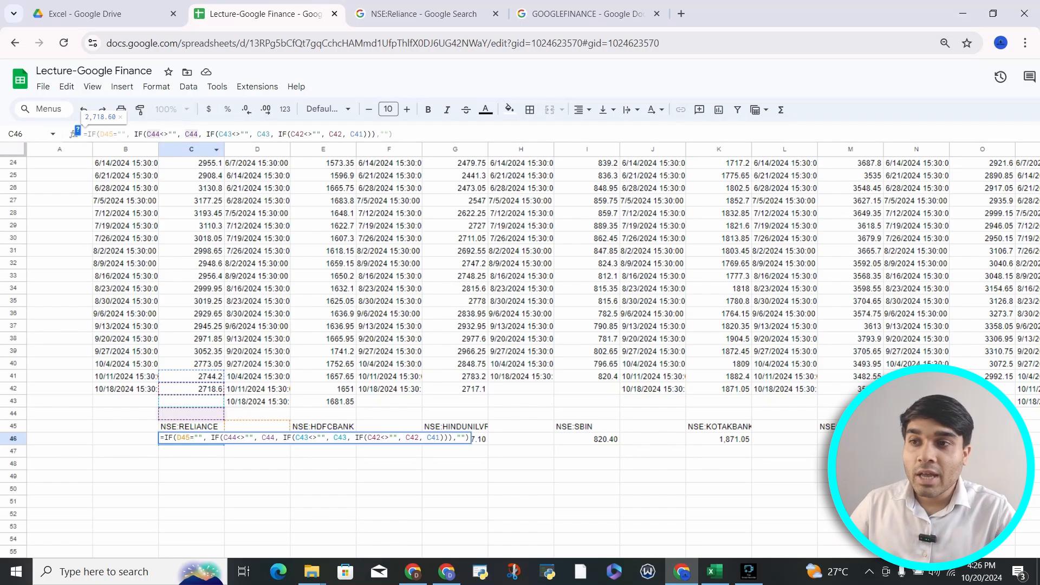
pyautogui.moveTo(350, 134); pyautogui.dragTo(363, 134)
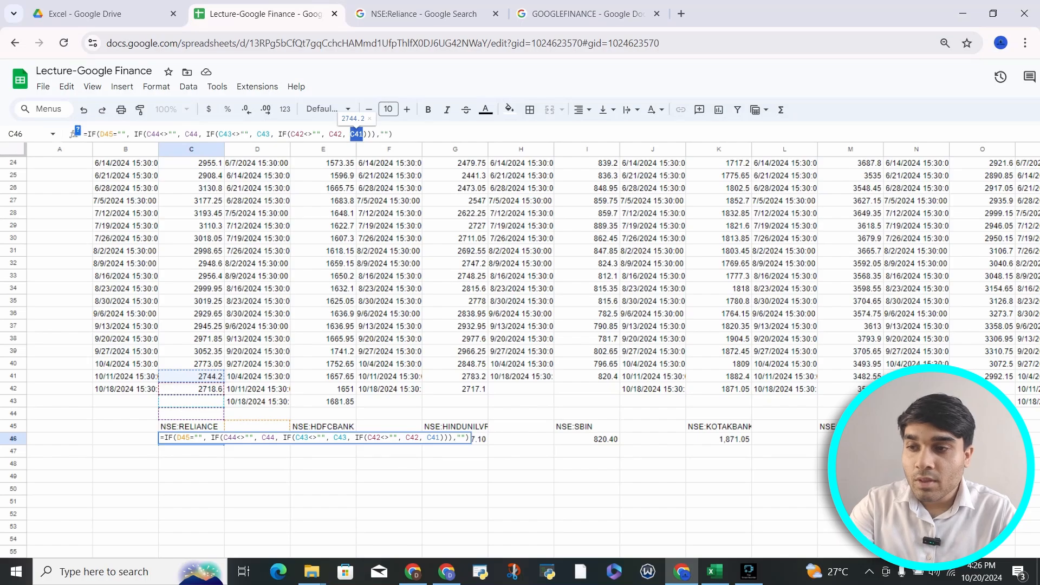
pyautogui.press('Return')
pyautogui.press('Up')
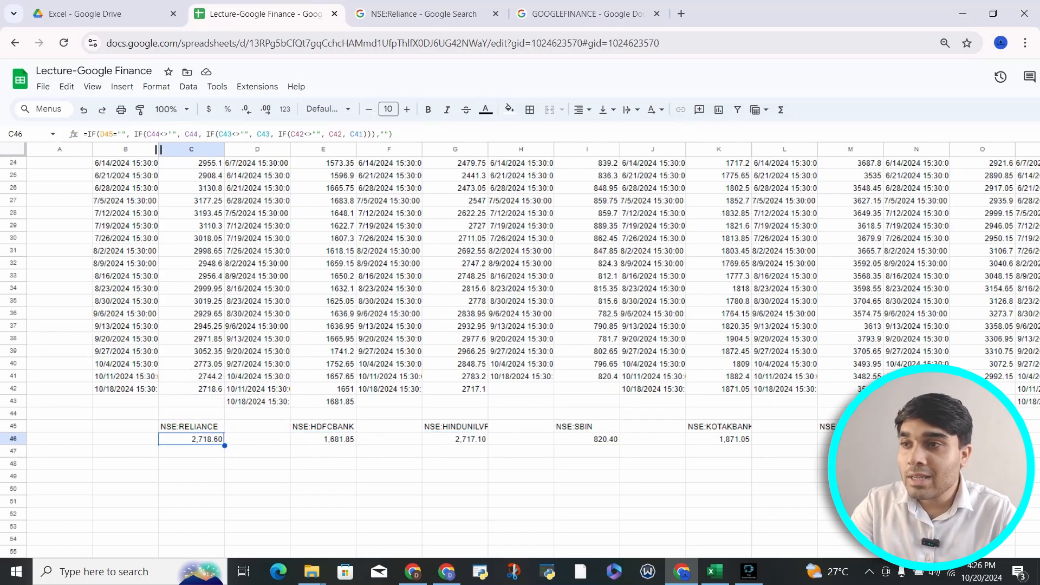
# Remove the outer D45 blank check from C46, leaving =IF(C44<>"", C44, IF(C43<>"", C43, IF(C42<>"", C42, C41)))
pyautogui.moveTo(132, 134); pyautogui.dragTo(83, 134)
pyautogui.press('BackSpace')
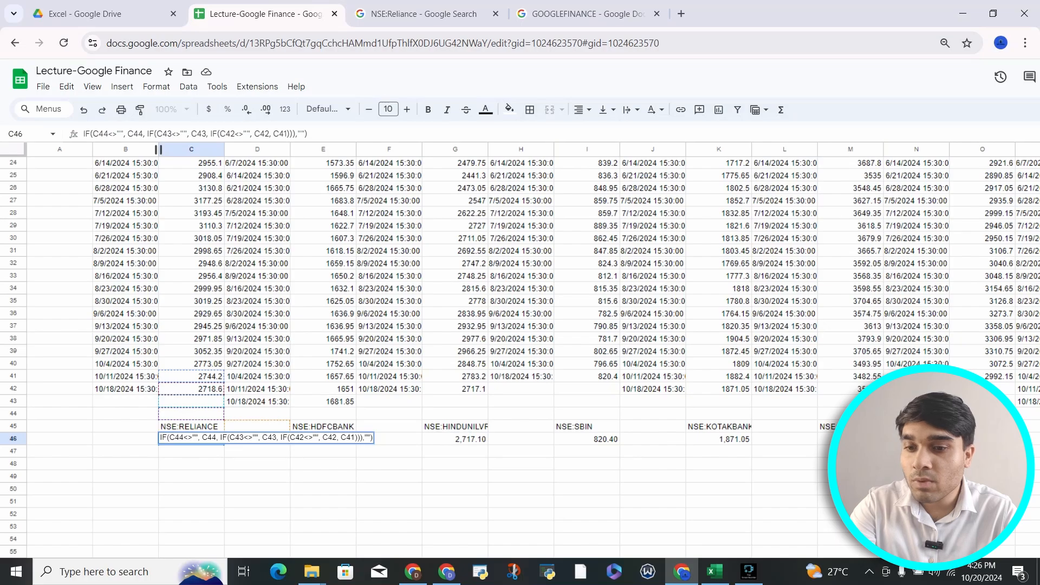
pyautogui.write('=')
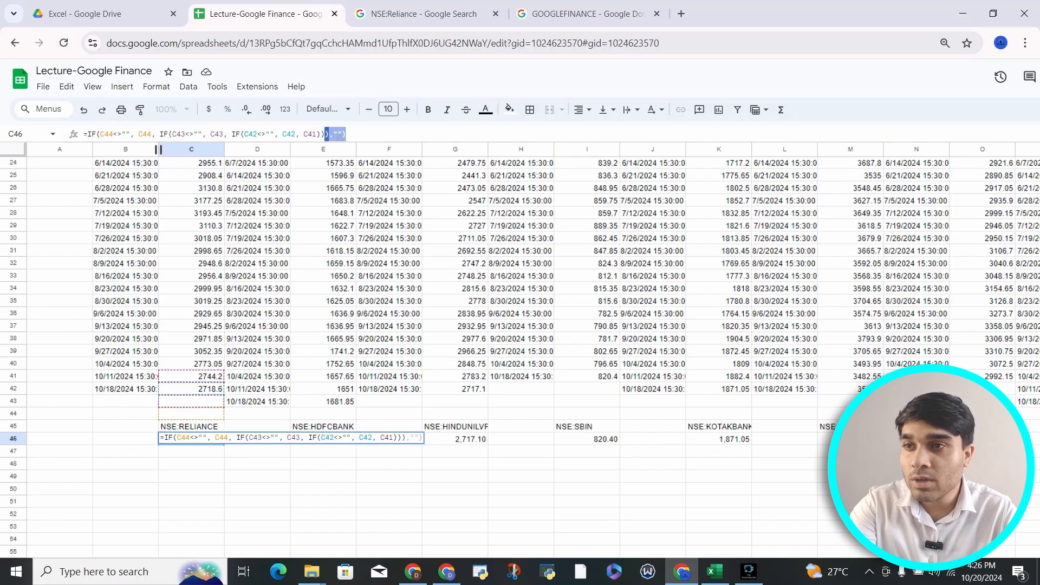
pyautogui.press('BackSpace')
pyautogui.press('BackSpace')
pyautogui.press('BackSpace')
pyautogui.press('BackSpace')
pyautogui.press('Return')
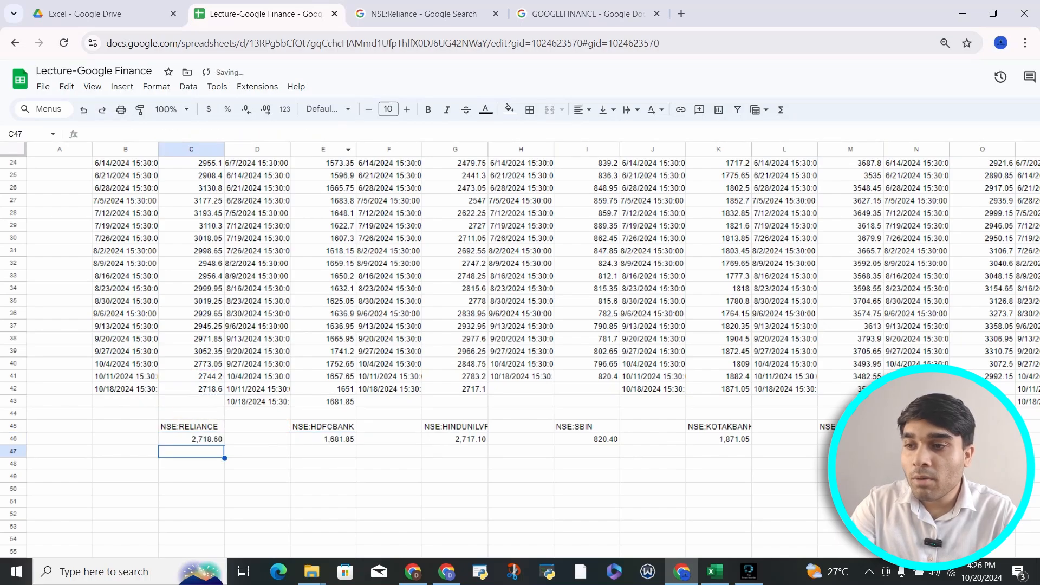
# Fill the simplified C46 formula across into the adjacent cell D46
pyautogui.press('Up')
pyautogui.hotkey('shift', 'Right')
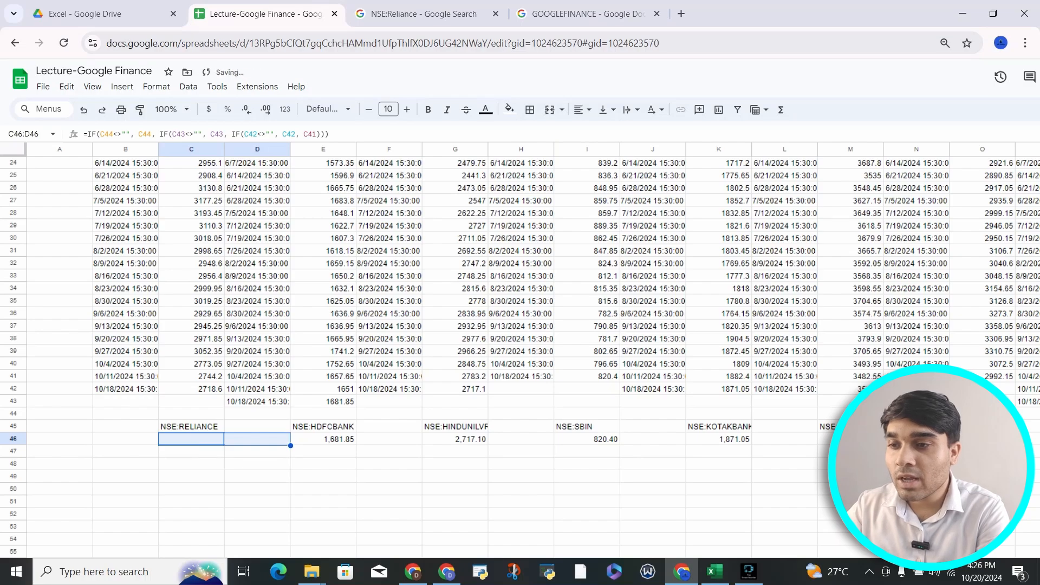
pyautogui.hotkey('ctrl', 'r')
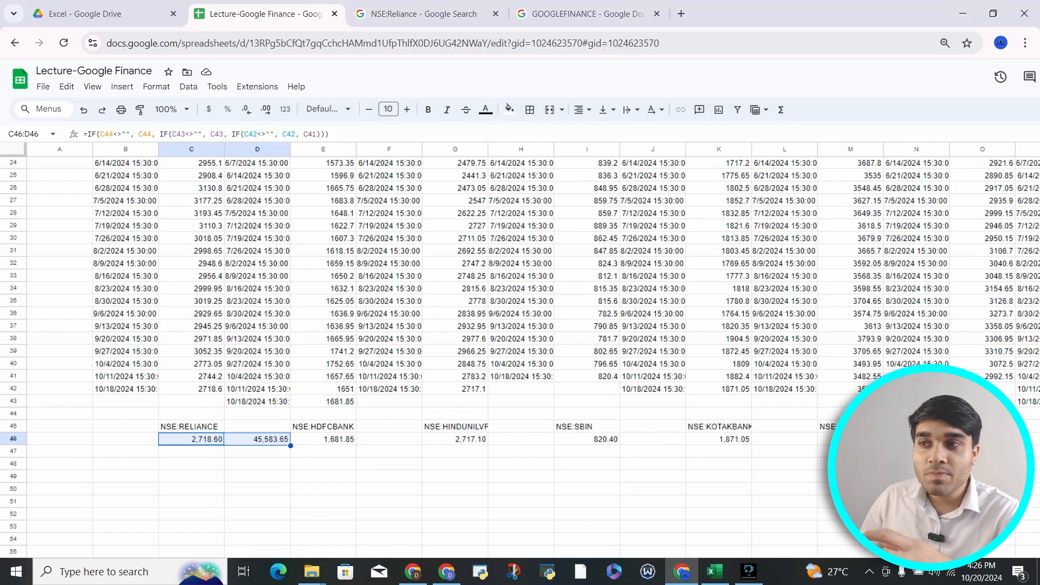
# Inspect the date cells in column D that feed D46, and compare the formulas in D46 and C46
pyautogui.press('Up')
pyautogui.press('Up')
pyautogui.press('Up')
pyautogui.press('Right')
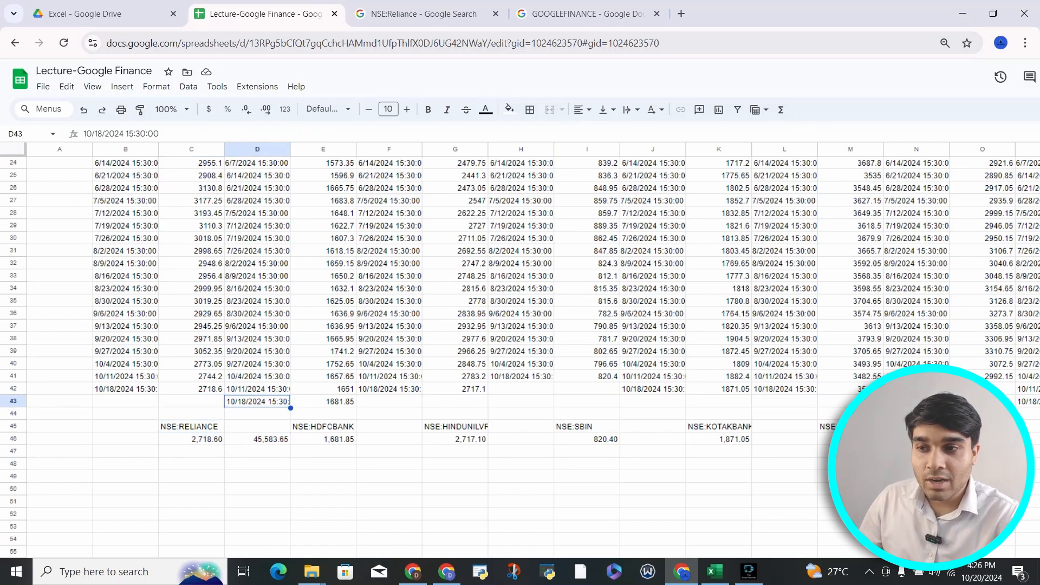
pyautogui.press('Up')
pyautogui.press('Down')
pyautogui.press('Down')
pyautogui.press('Down')
pyautogui.press('Down')
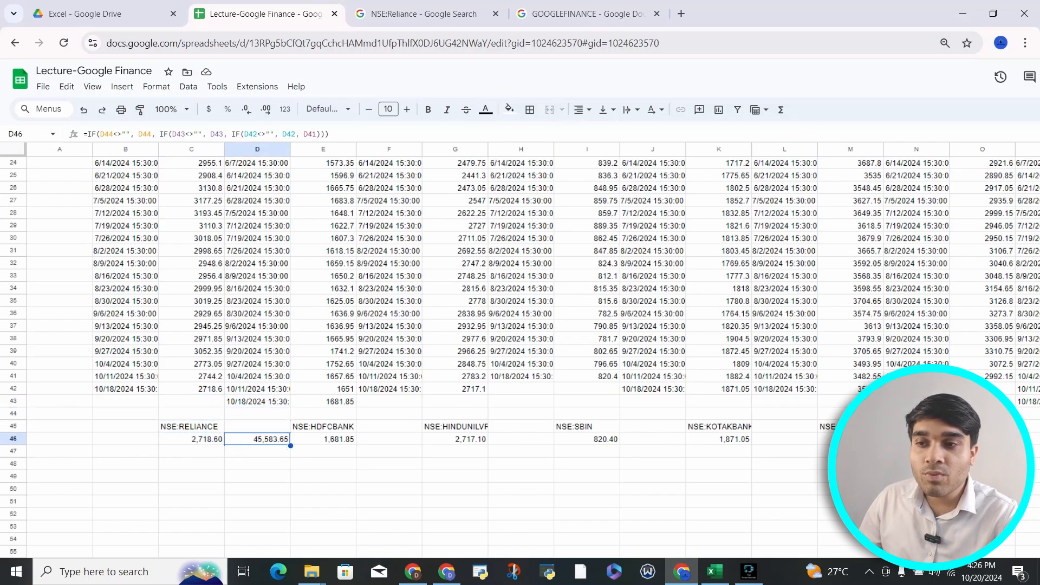
pyautogui.press('Left')
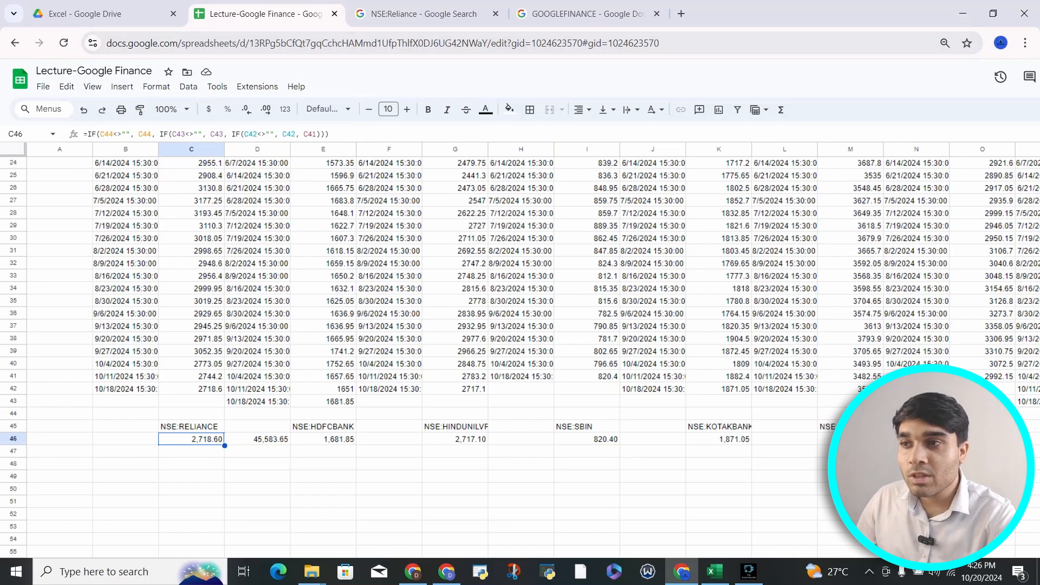
# Wrap the C46 formula in an outer blank check, making it =IF(D45="", IF(C44<>"", C44, IF(C43<>"", C43, IF(C42<>"", C42, C41))),"")
pyautogui.click(86, 134)
pyautogui.write('IF')
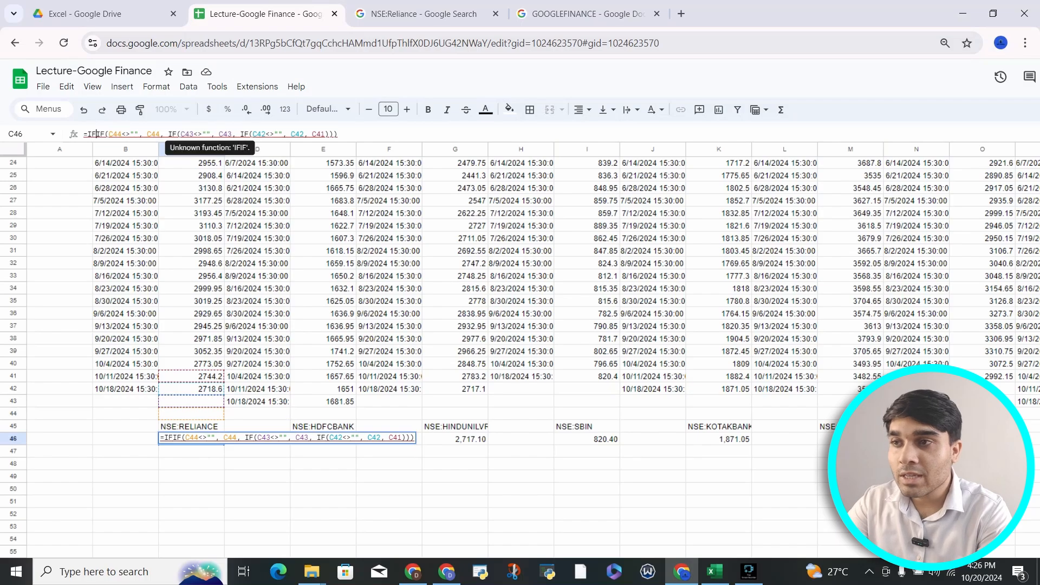
pyautogui.write('(')
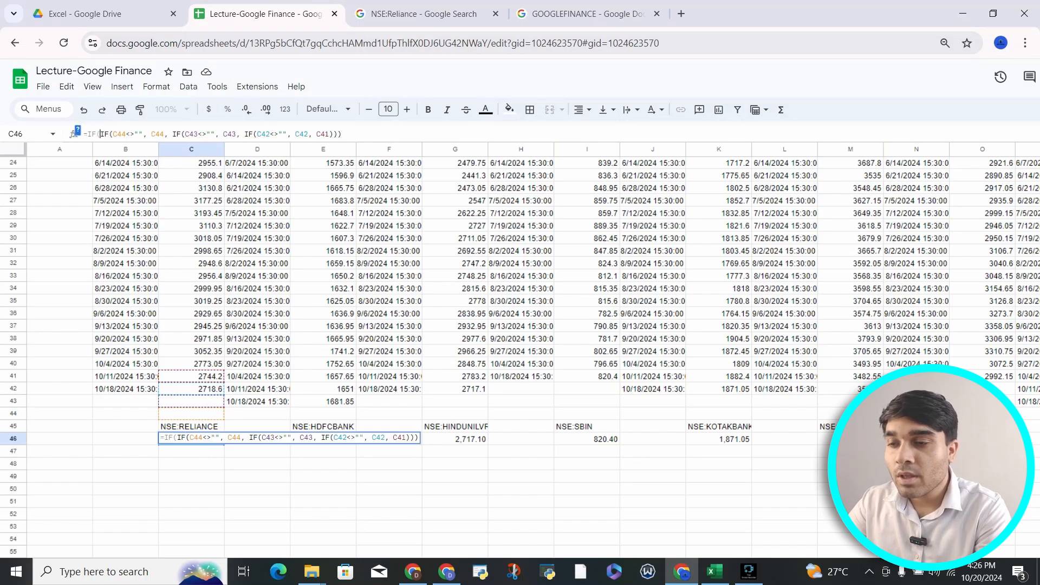
pyautogui.click(258, 427)
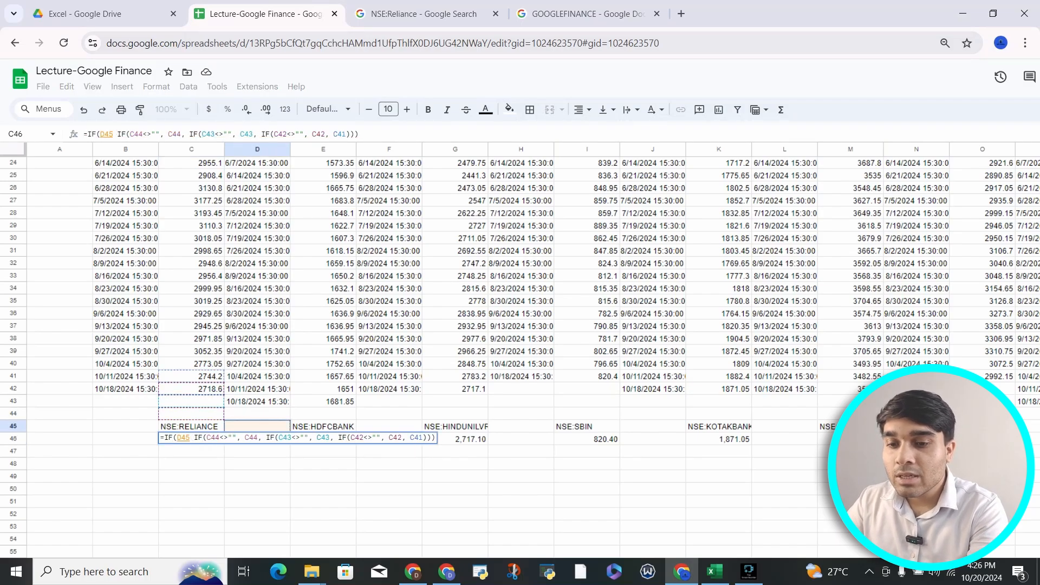
pyautogui.write('="",')
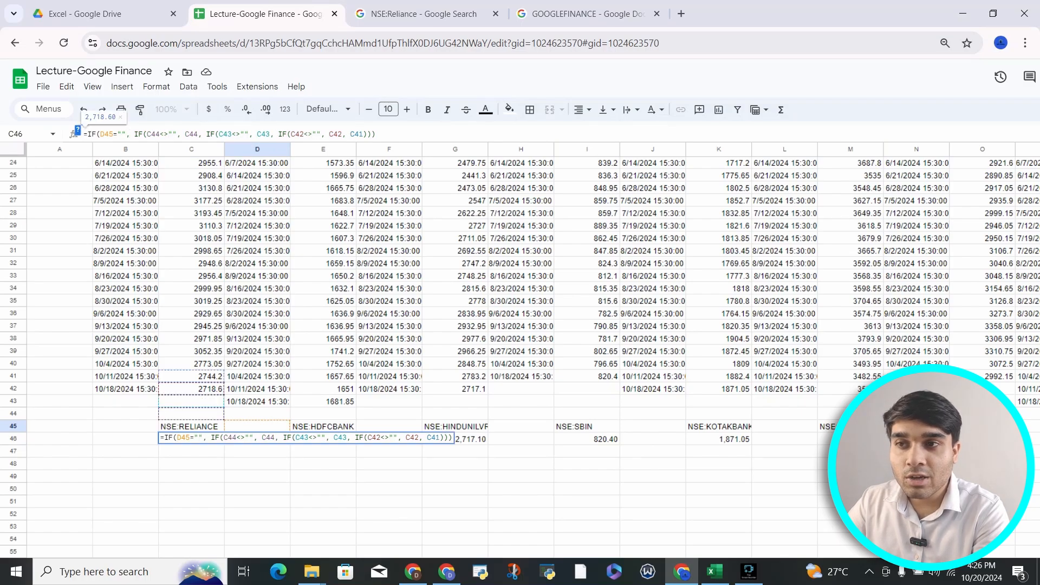
pyautogui.write(',"")')
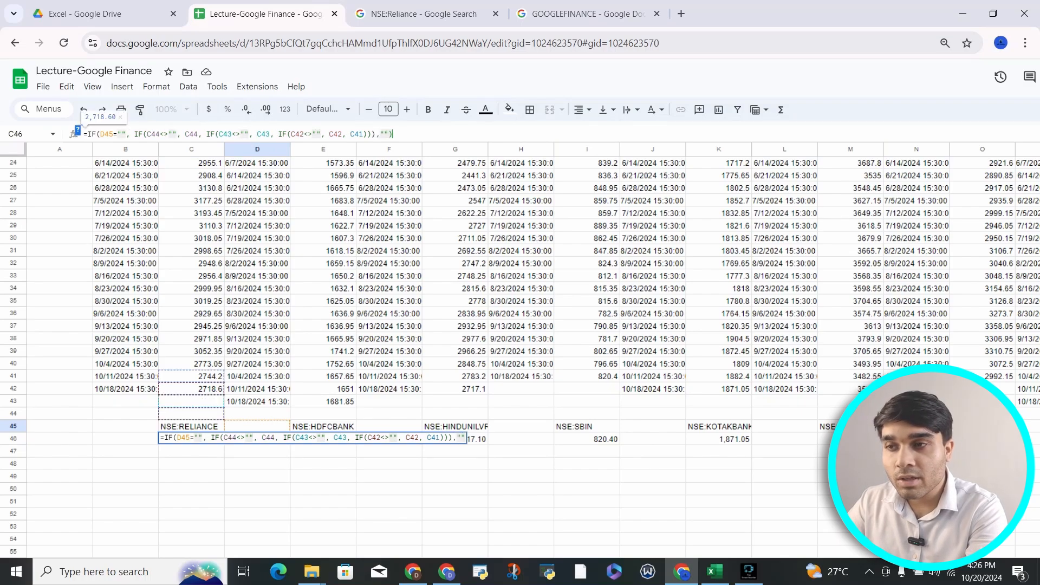
pyautogui.press('Return')
# Fill the C46 formula with its restored blank check across into D46
pyautogui.press('Up')
pyautogui.hotkey('shift', 'Right')
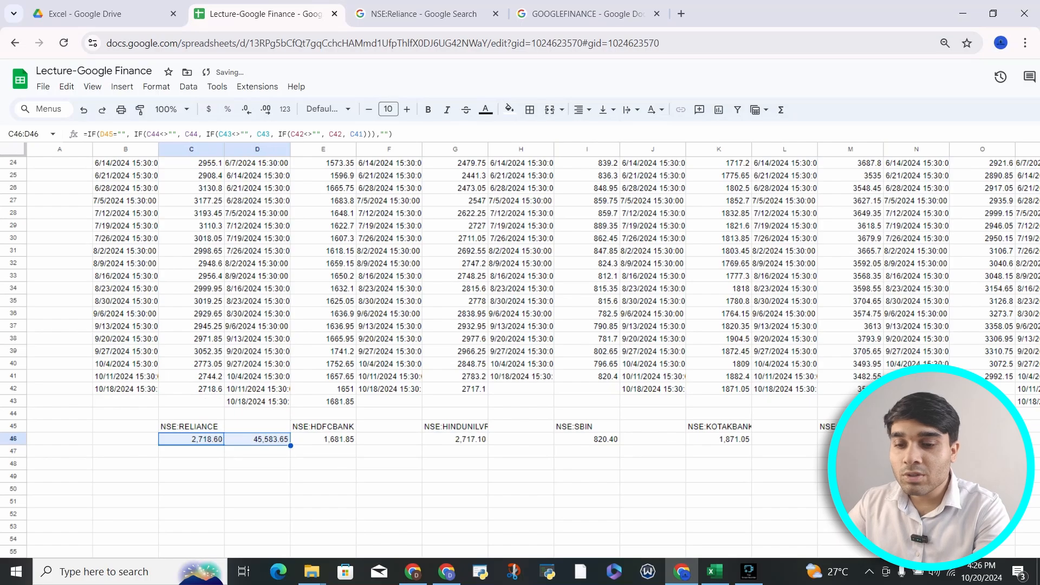
pyautogui.hotkey('ctrl', 'r')
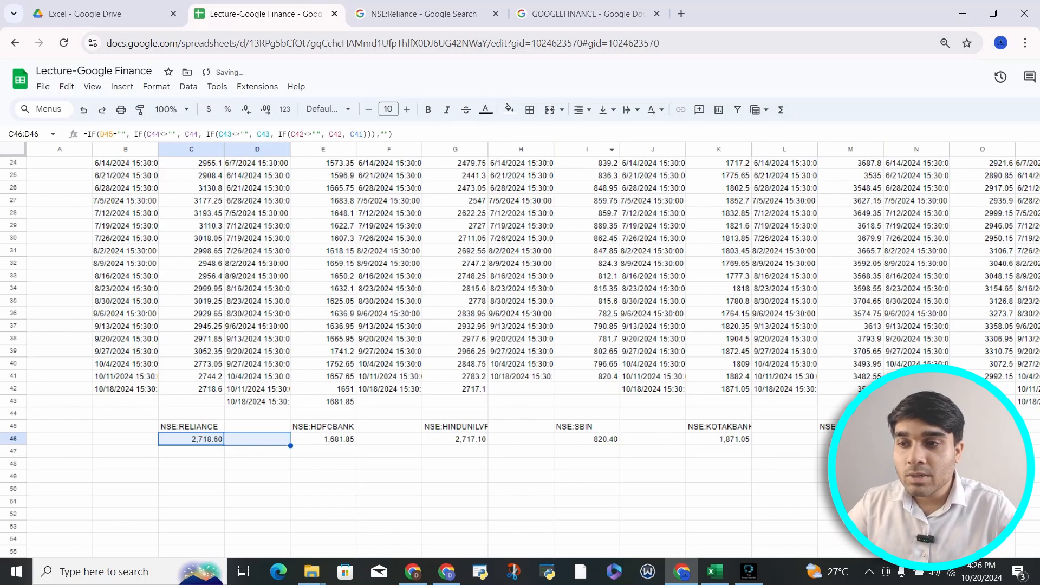
# Inspect the E45 blank check and the empty-string result in the D46 formula, and return to C46
pyautogui.press('Right')
pyautogui.press('F2')
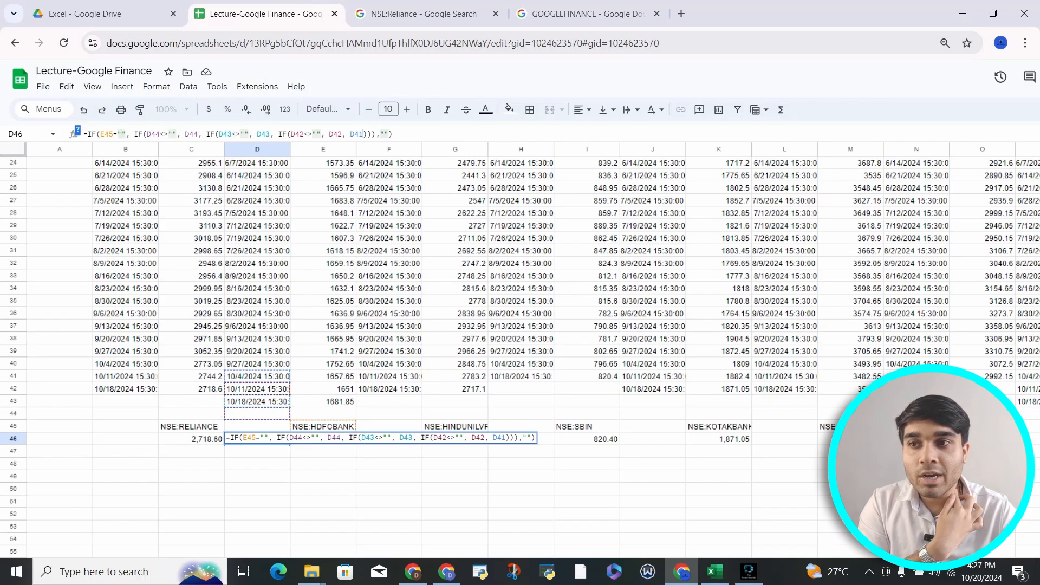
pyautogui.hotkey('shift', 'Left')
pyautogui.hotkey('shift', 'Left')
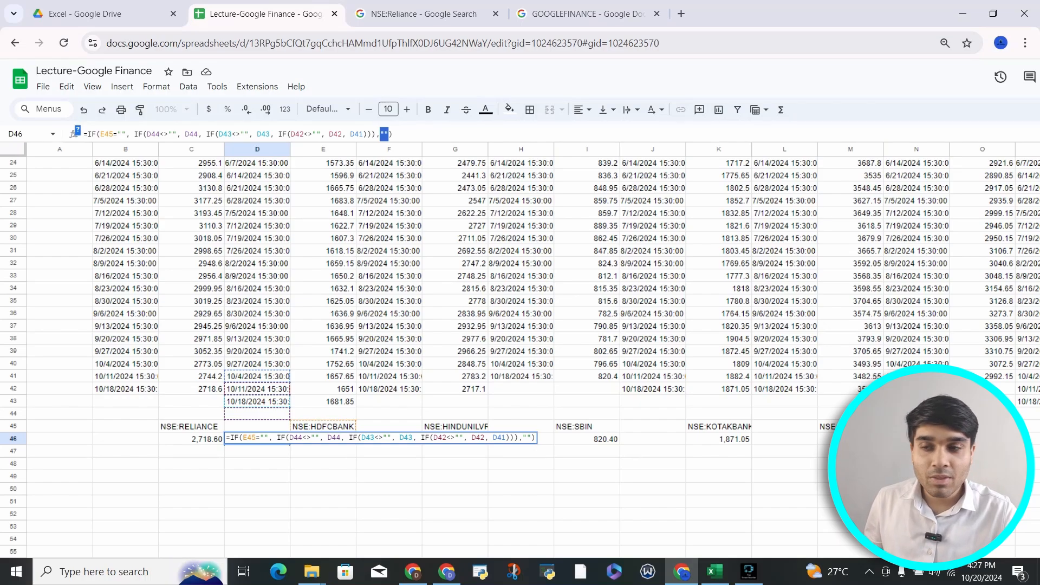
pyautogui.hotkey('ctrl', 'Return')
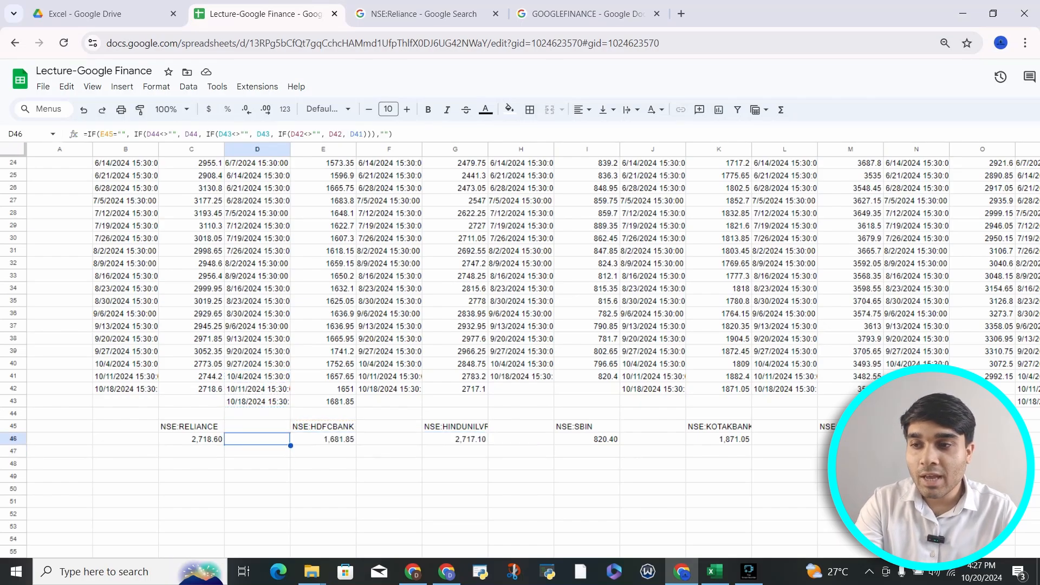
pyautogui.press('F2')
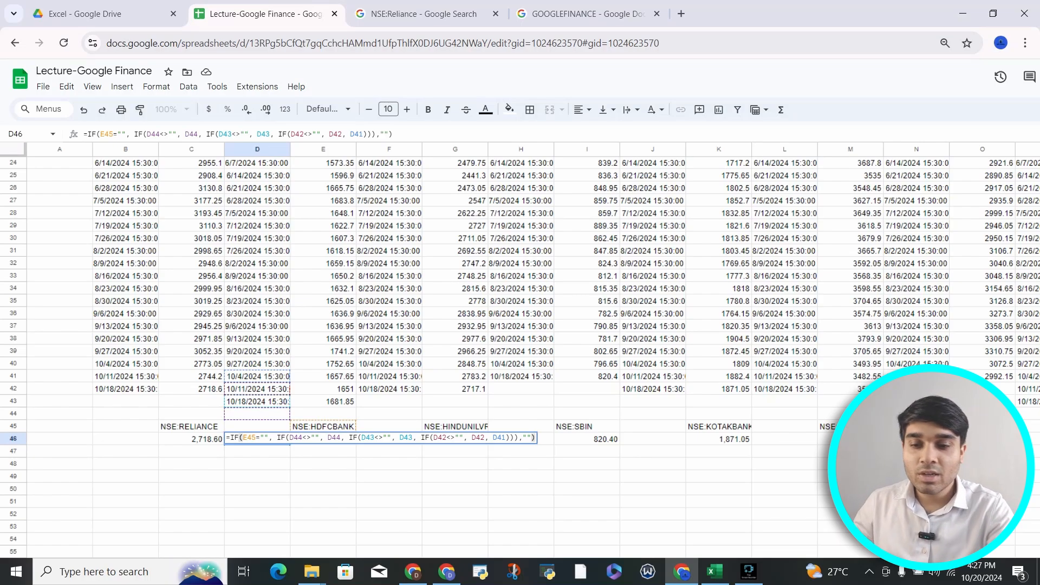
pyautogui.press('Return')
pyautogui.press('Up')
pyautogui.press('Left')
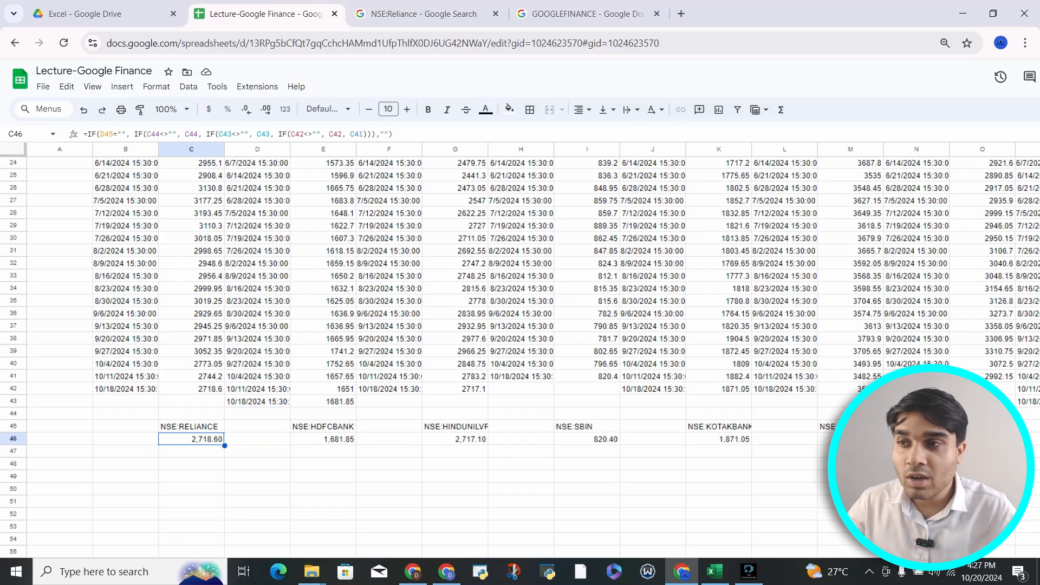
# Review the C44, C43 and C41 references in the C46 formula and undo the accidental text move
pyautogui.doubleClick(154, 134)
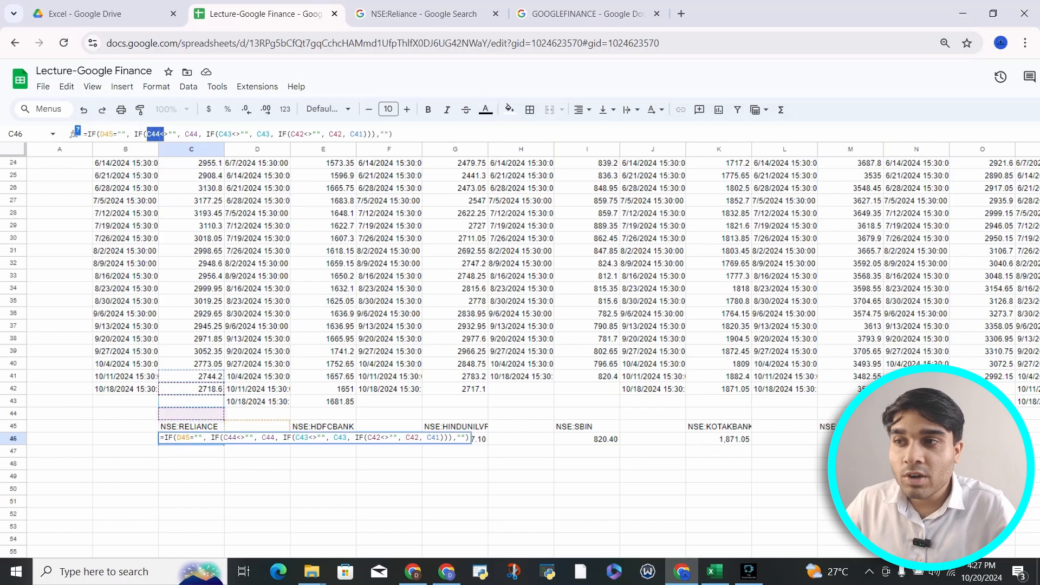
pyautogui.moveTo(156, 134); pyautogui.dragTo(270, 134)
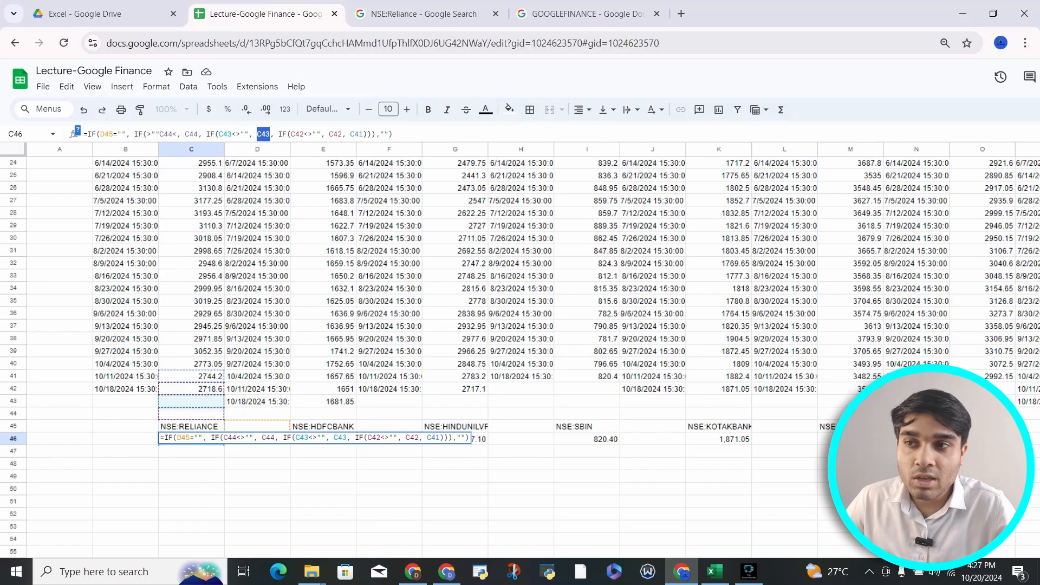
pyautogui.moveTo(279, 134); pyautogui.dragTo(362, 134)
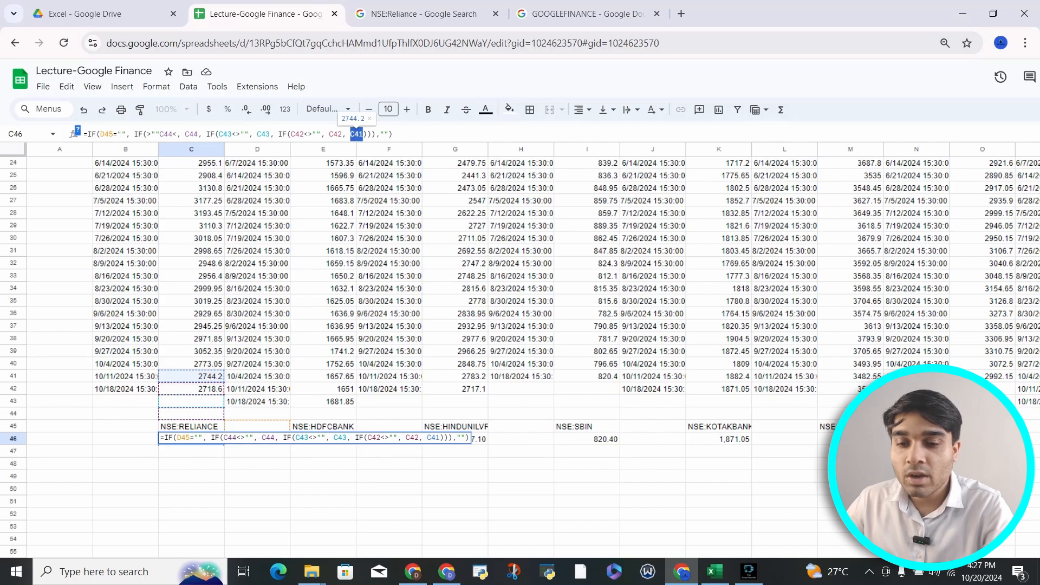
pyautogui.press('Return')
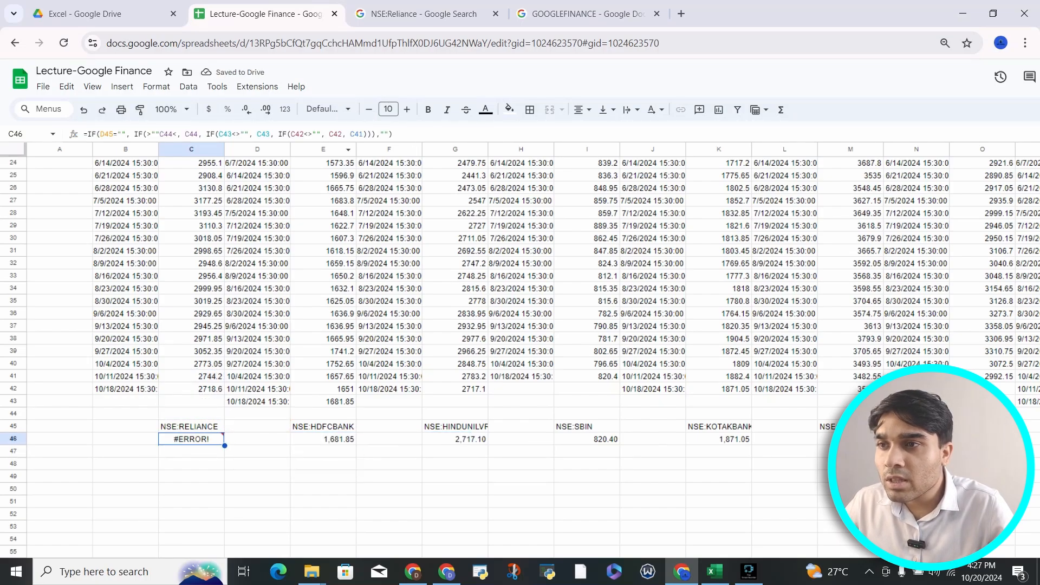
pyautogui.hotkey('ctrl', 'z')
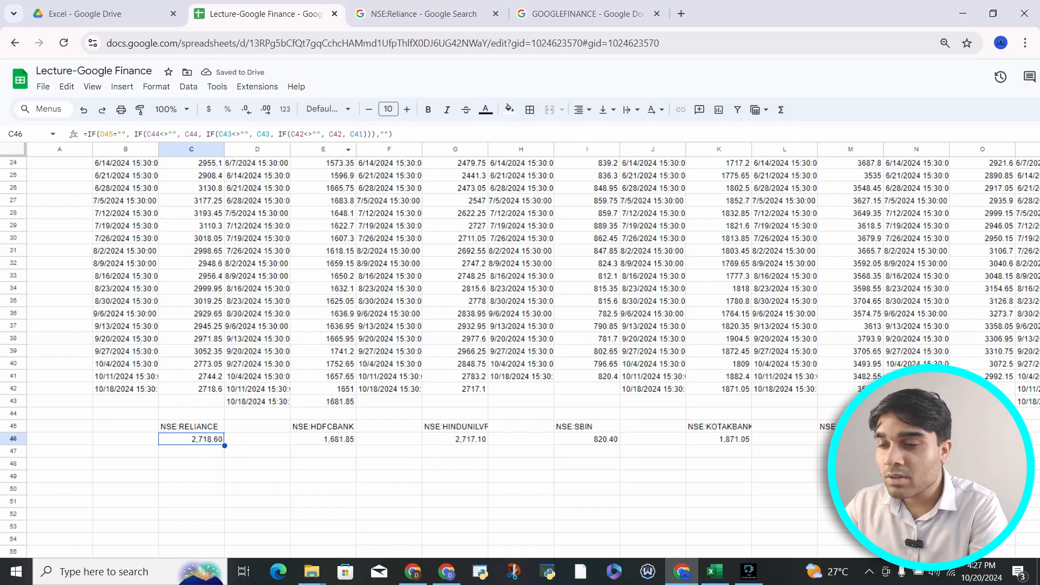
# Examine the far end of the price row around the x marker column BET, including the content of BET45
pyautogui.hotkey('ctrl', 'shift', 'Right')
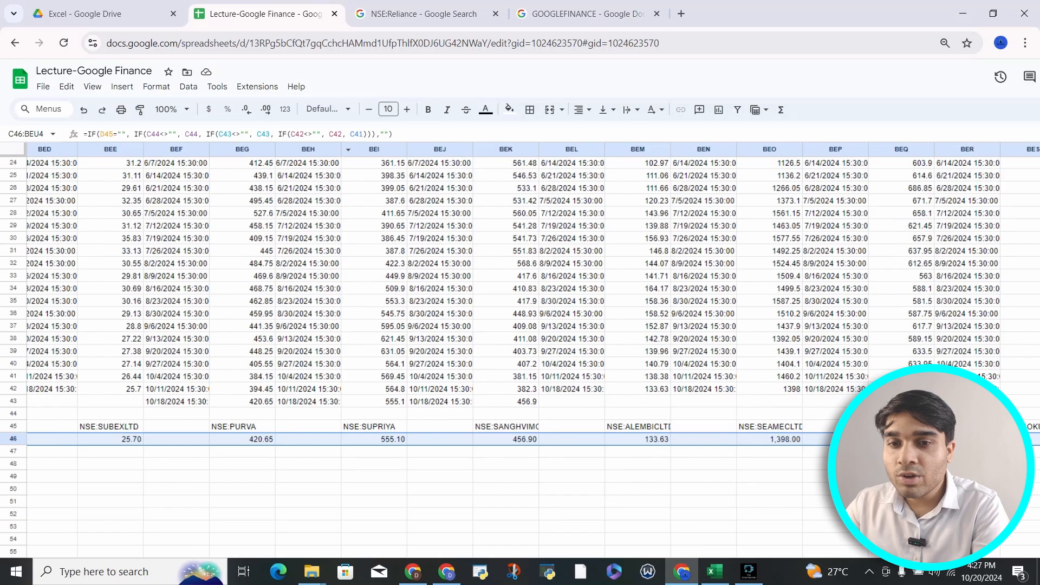
pyautogui.hotkey('ctrl', 'shift', 'Right')
pyautogui.press('Left')
pyautogui.press('Up')
pyautogui.press('Right')
pyautogui.press('Up')
pyautogui.hotkey('ctrl', 'Right')
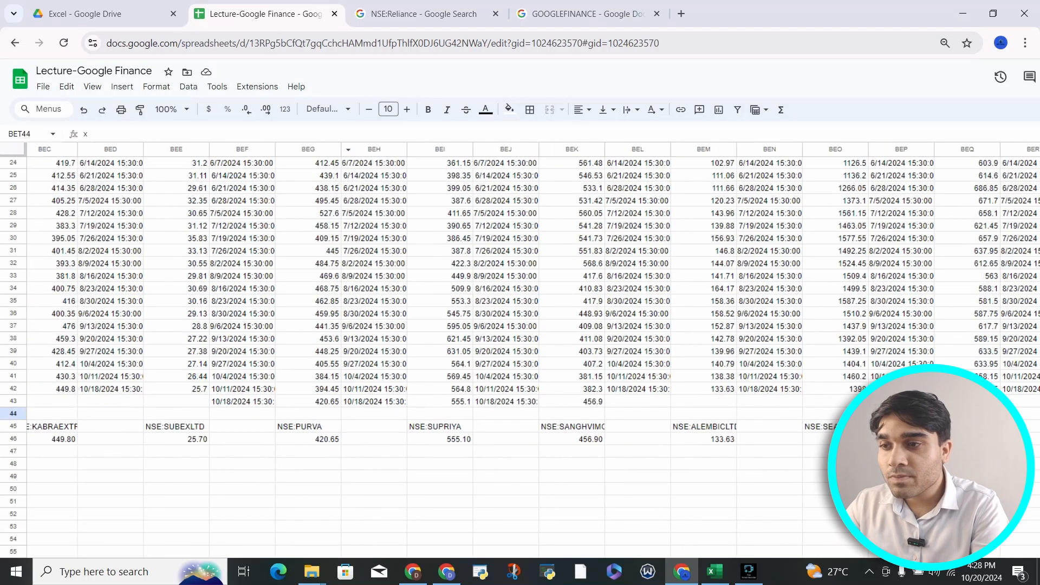
pyautogui.press('Right')
pyautogui.press('Right')
pyautogui.press('Right')
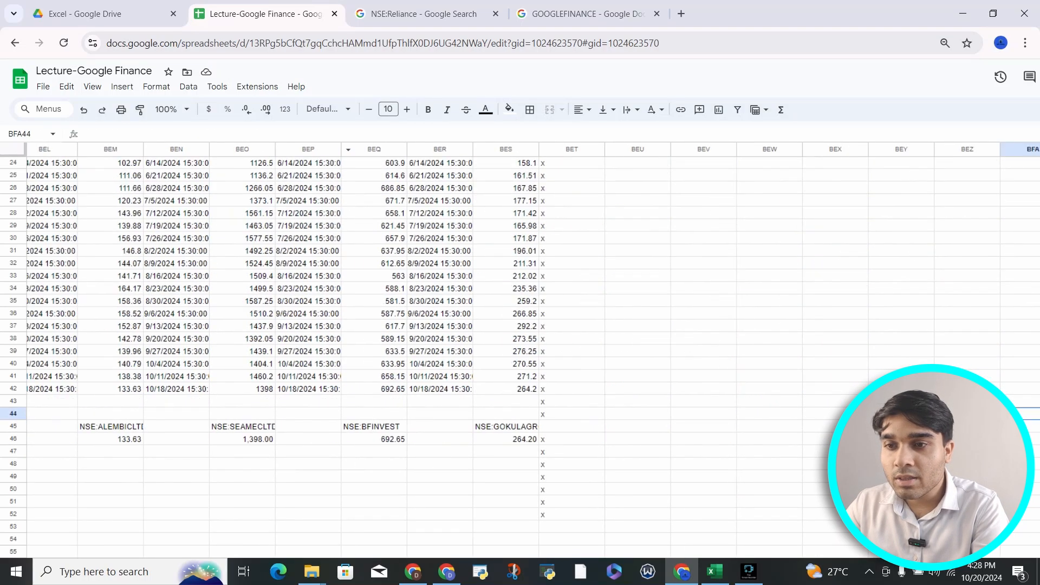
pyautogui.press('Left')
pyautogui.press('Left')
pyautogui.press('Left')
pyautogui.press('Down')
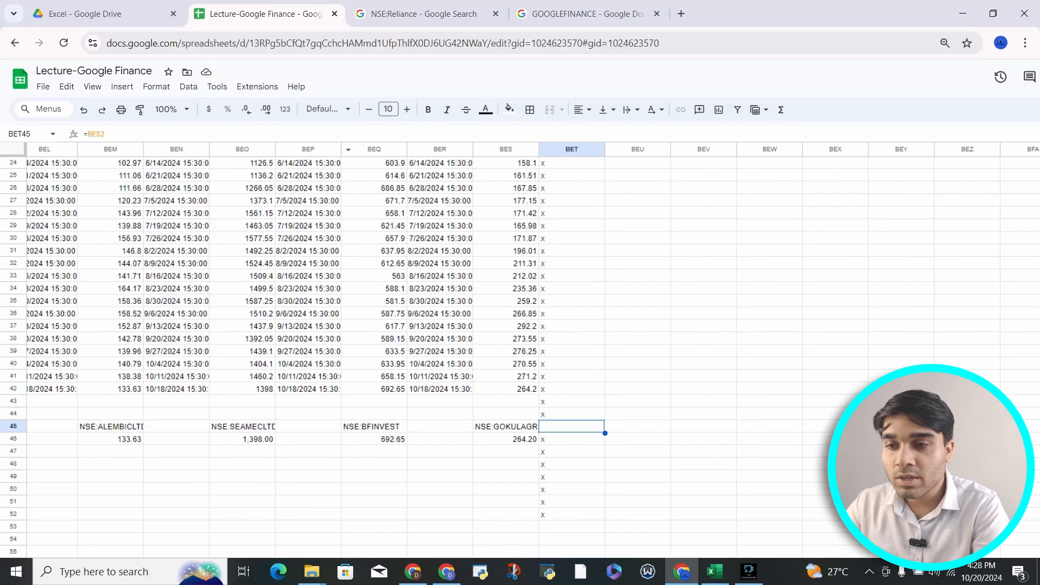
# Fill the x marker from BET44 down into BET45
pyautogui.press('Up')
pyautogui.hotkey('ctrl', 'shift', 'Down')
pyautogui.hotkey('ctrl', 'd')
pyautogui.press('Down')
pyautogui.press('Down')
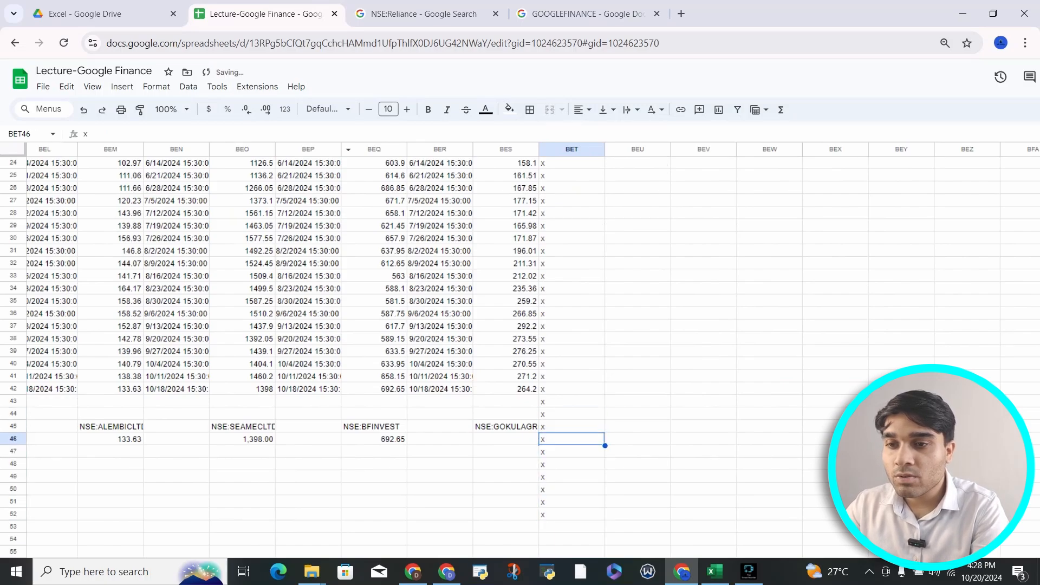
pyautogui.press('Up')
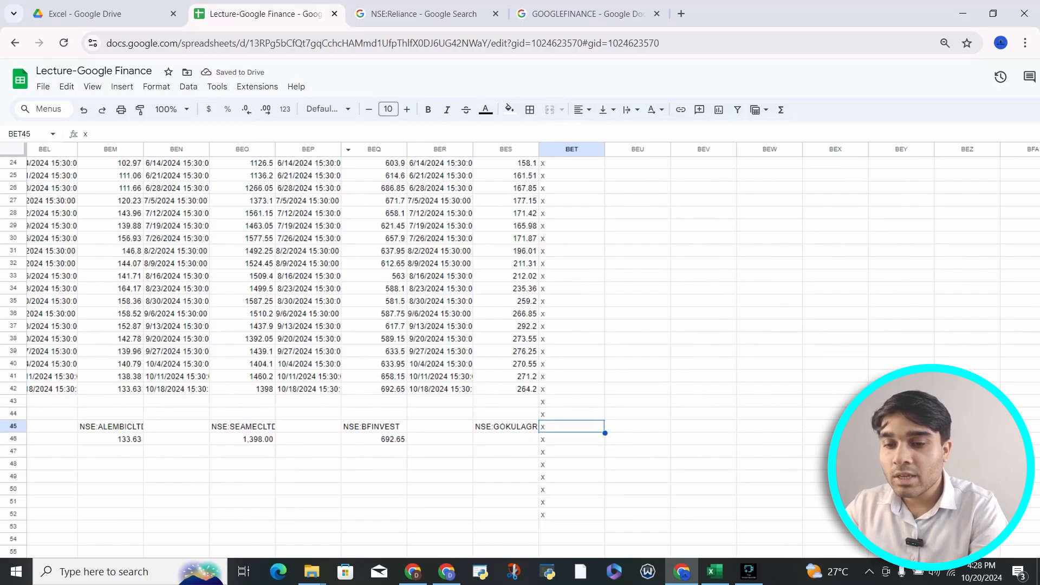
# Clear cells BET46 and BET45, and check the NSE:GOKULAGRO price formula in BES46
pyautogui.press('Down')
pyautogui.press('Delete')
pyautogui.press('Up')
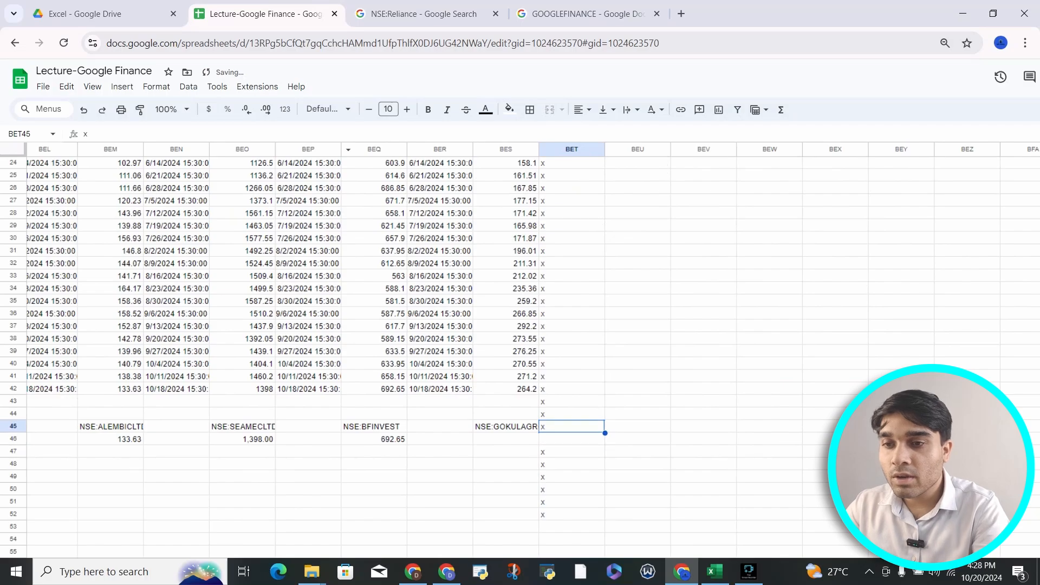
pyautogui.press('Delete')
pyautogui.press('Down')
pyautogui.press('Left')
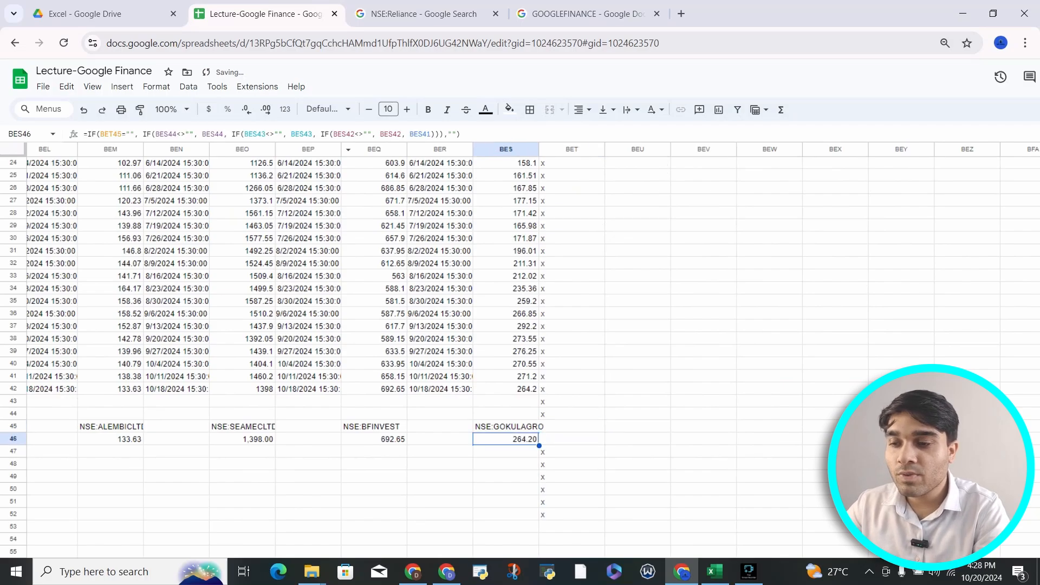
pyautogui.press('F2')
pyautogui.press('Return')
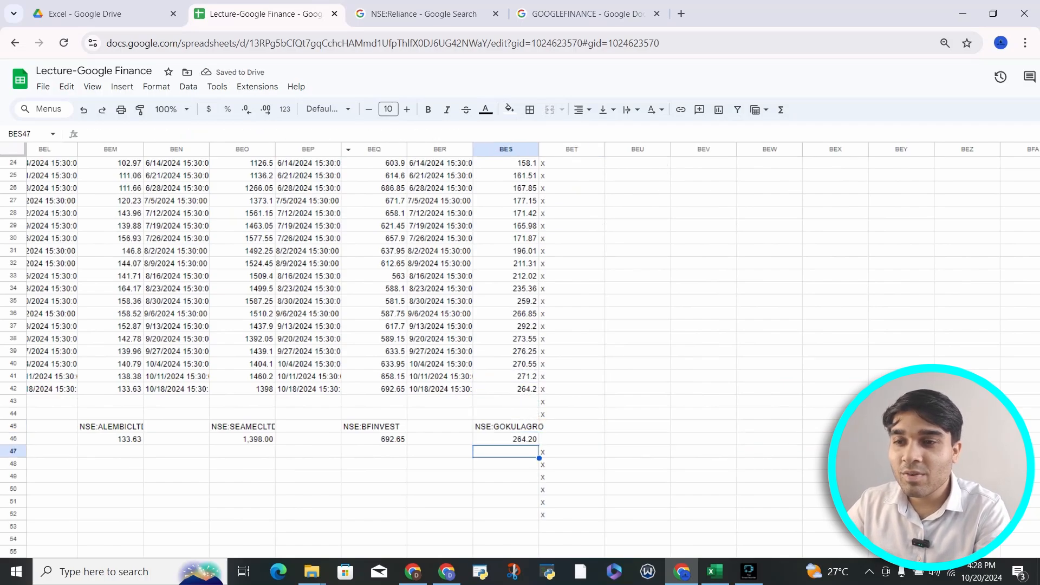
# Enter the end marker X in BET46, next to the last stock price
pyautogui.press('Up')
pyautogui.press('Up')
pyautogui.press('Right')
pyautogui.press('Down')
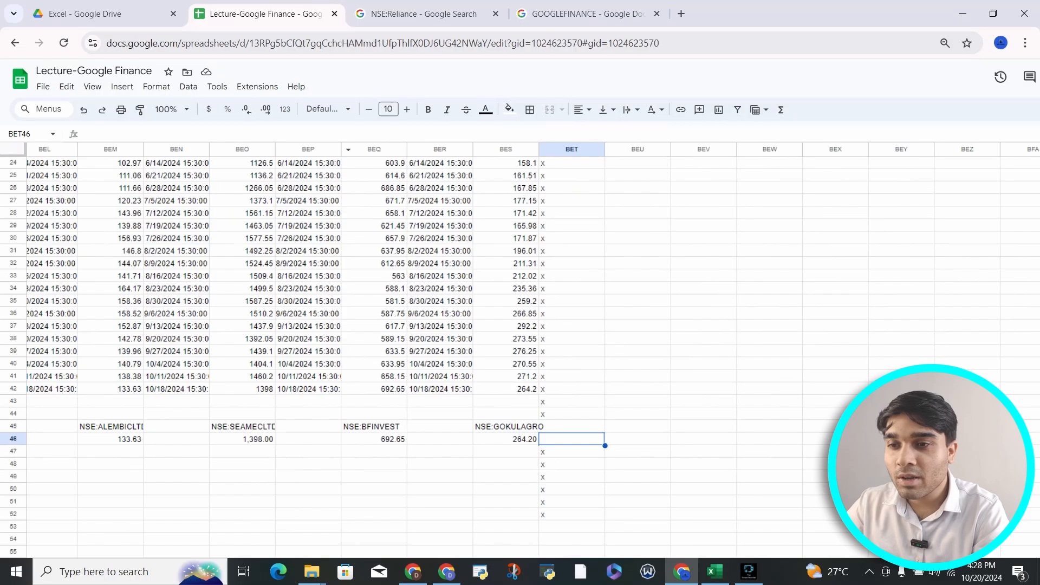
pyautogui.write('x')
pyautogui.press('Return')
pyautogui.press('Up')
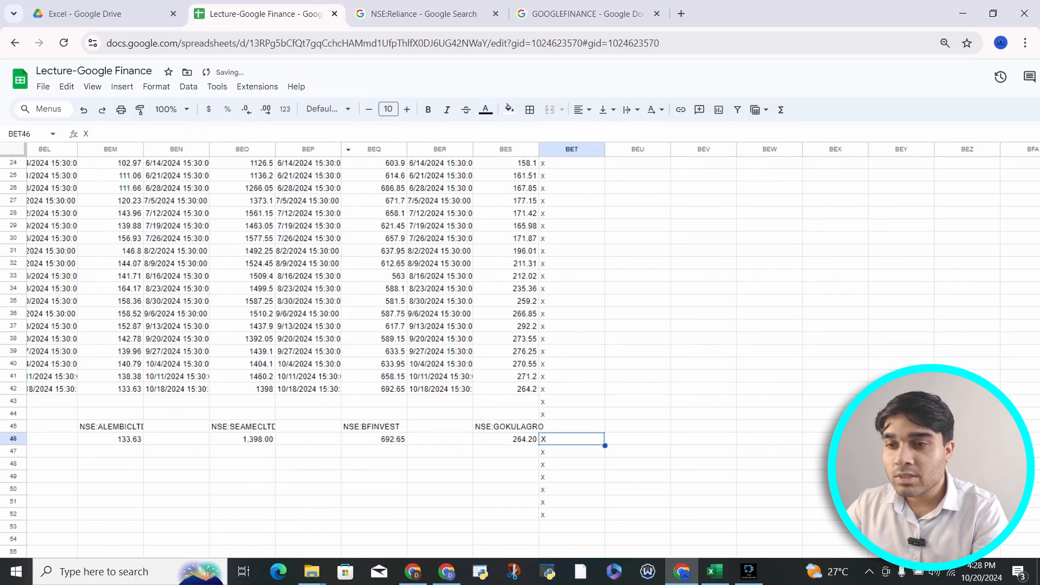
# Clear the existing price formulas in row 46 from E46 through BES46, keeping C46 and the X marker
pyautogui.hotkey('ctrl', 'Left')
pyautogui.press('Right')
pyautogui.press('Right')
pyautogui.hotkey('ctrl', 'shift', 'Right')
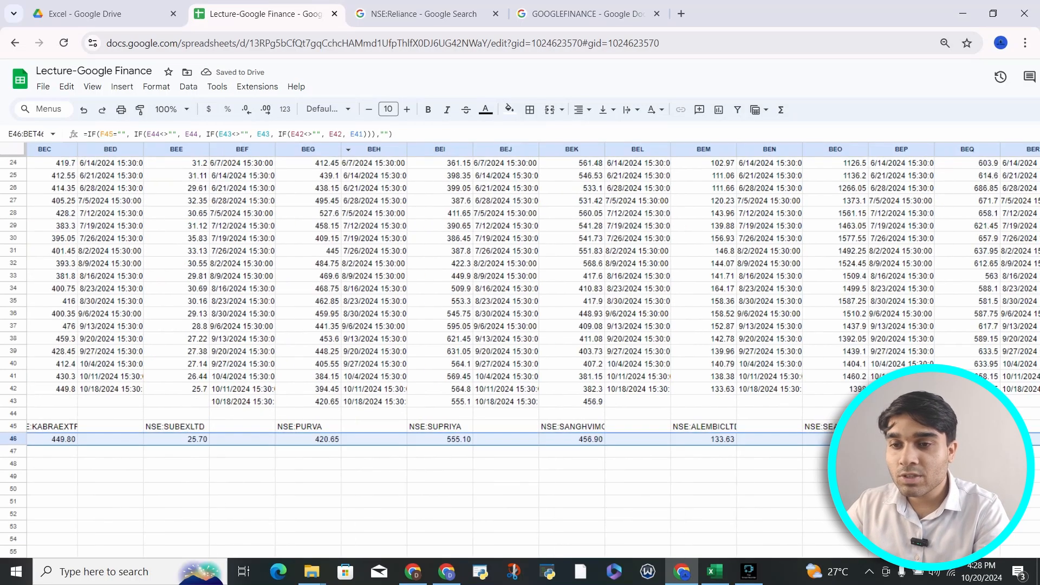
pyautogui.press('Delete')
pyautogui.hotkey('ctrl', 'Left')
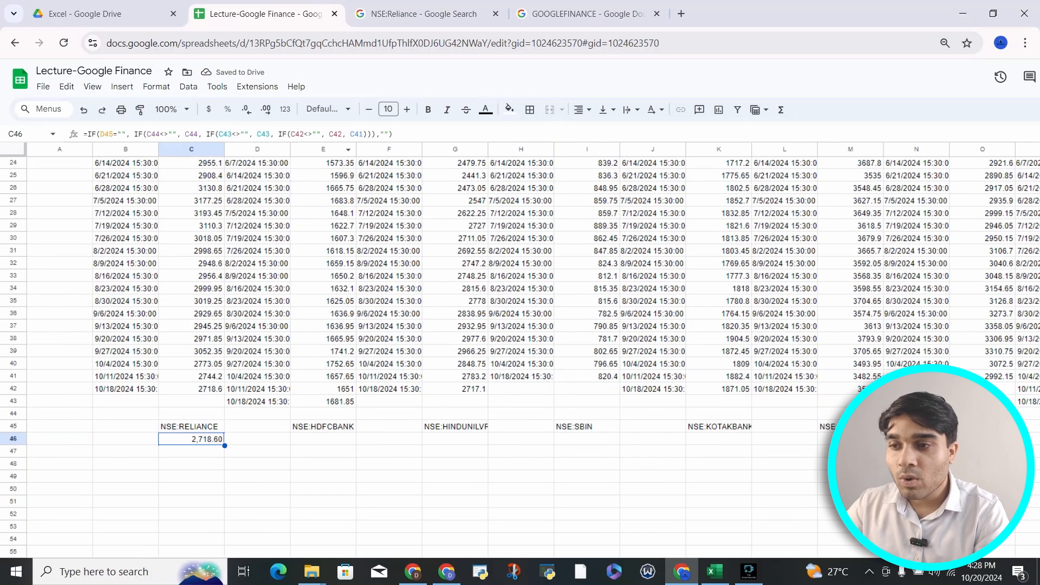
# Fill the C46 price formula across row 46 through BES46
pyautogui.hotkey('shift', 'Right')
pyautogui.hotkey('ctrl', 'shift', 'Right')
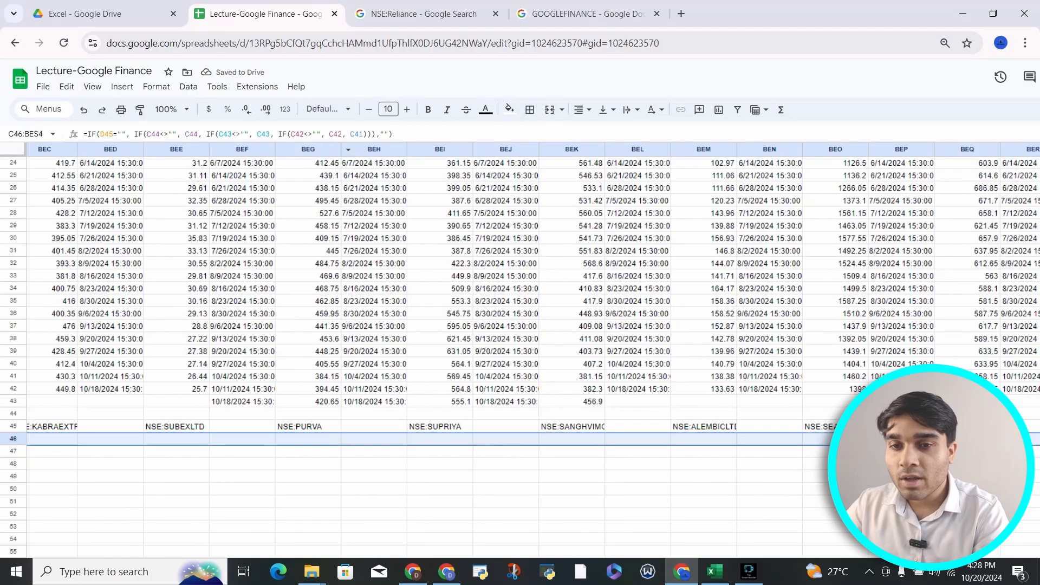
pyautogui.hotkey('ctrl', 'r')
# Check the filled prices at both ends of row 46 and inspect the formula for NSE:GOKULAGRO in BES46
pyautogui.press('Right')
pyautogui.press('Down')
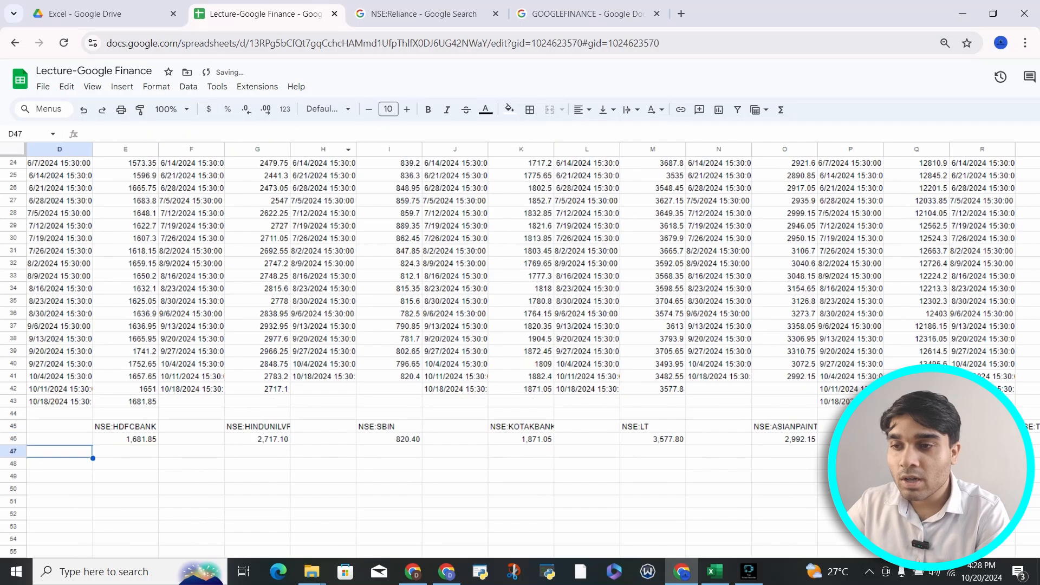
pyautogui.hotkey('ctrl', 'Right')
pyautogui.press('Right')
pyautogui.press('Right')
pyautogui.press('Right')
pyautogui.press('Right')
pyautogui.press('Right')
pyautogui.press('Right')
pyautogui.press('Right')
pyautogui.press('Right')
pyautogui.press('Right')
pyautogui.press('Right')
pyautogui.press('Right')
pyautogui.press('Right')
pyautogui.press('Right')
pyautogui.press('Right')
pyautogui.press('Right')
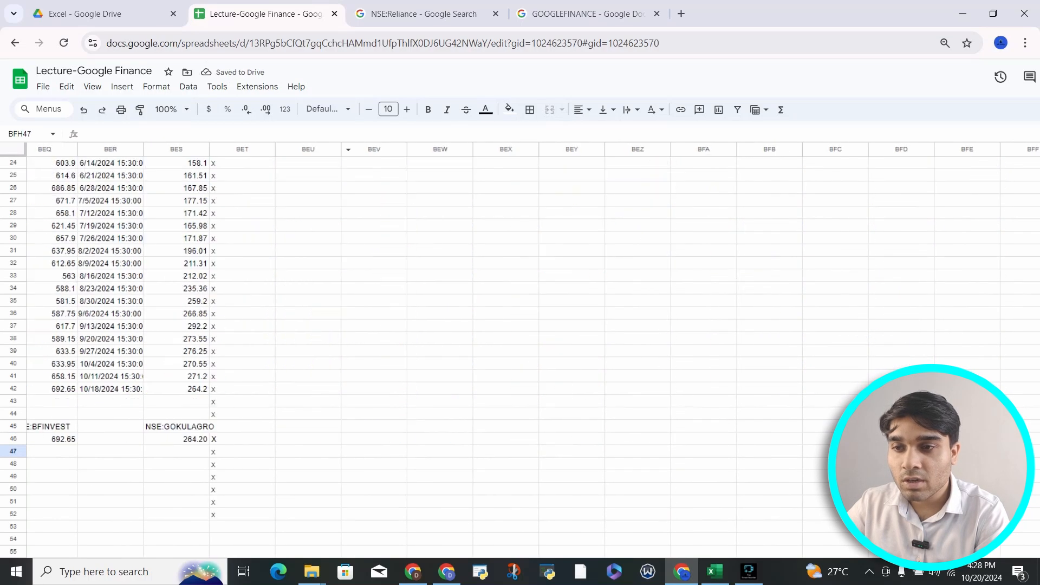
pyautogui.press('Left')
pyautogui.press('Left')
pyautogui.press('Left')
pyautogui.press('Left')
pyautogui.press('Left')
pyautogui.press('Left')
pyautogui.press('Left')
pyautogui.press('Left')
pyautogui.press('Left')
pyautogui.press('Left')
pyautogui.press('Left')
pyautogui.press('Left')
pyautogui.press('Left')
pyautogui.press('Left')
pyautogui.press('Left')
pyautogui.press('Left')
pyautogui.press('Left')
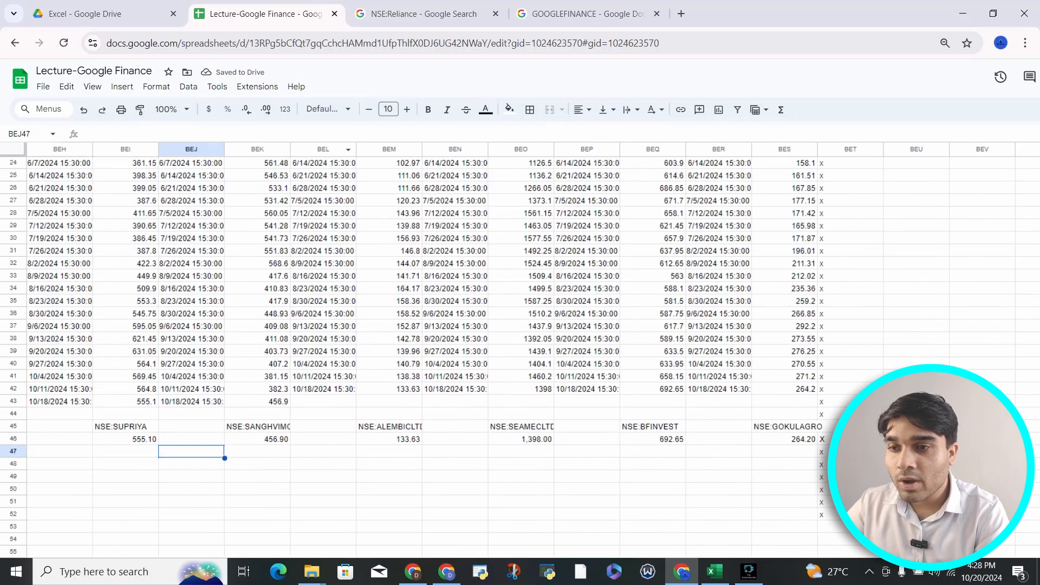
pyautogui.press('Right')
pyautogui.press('Right')
pyautogui.press('Up')
pyautogui.press('Left')
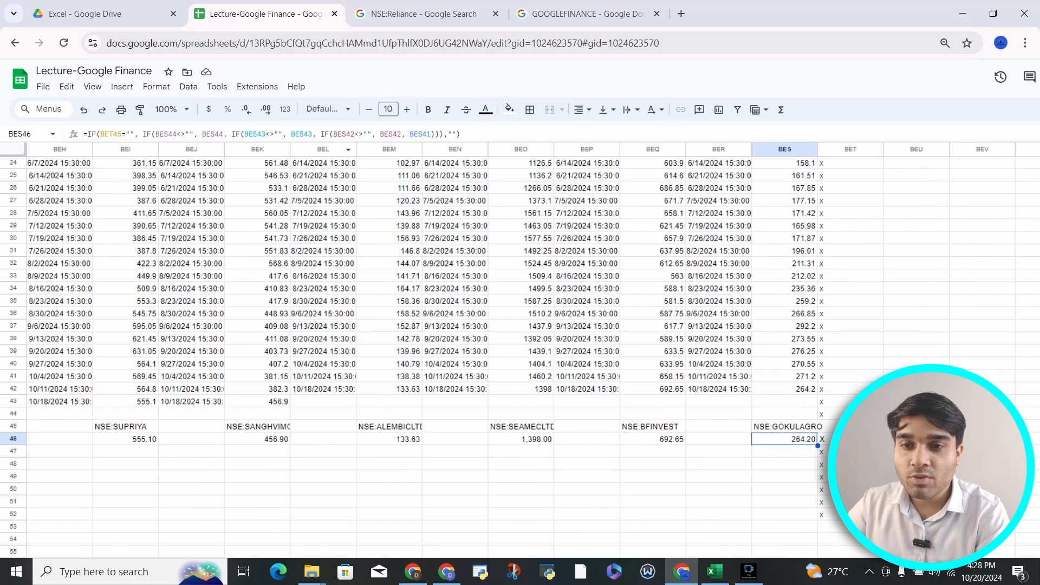
# Examine the row 46 price formulas from BES46 back to BEN46, including those in the blank-looking cells
pyautogui.press('Left')
pyautogui.press('Left')
pyautogui.press('Left')
pyautogui.press('Left')
pyautogui.press('Left')
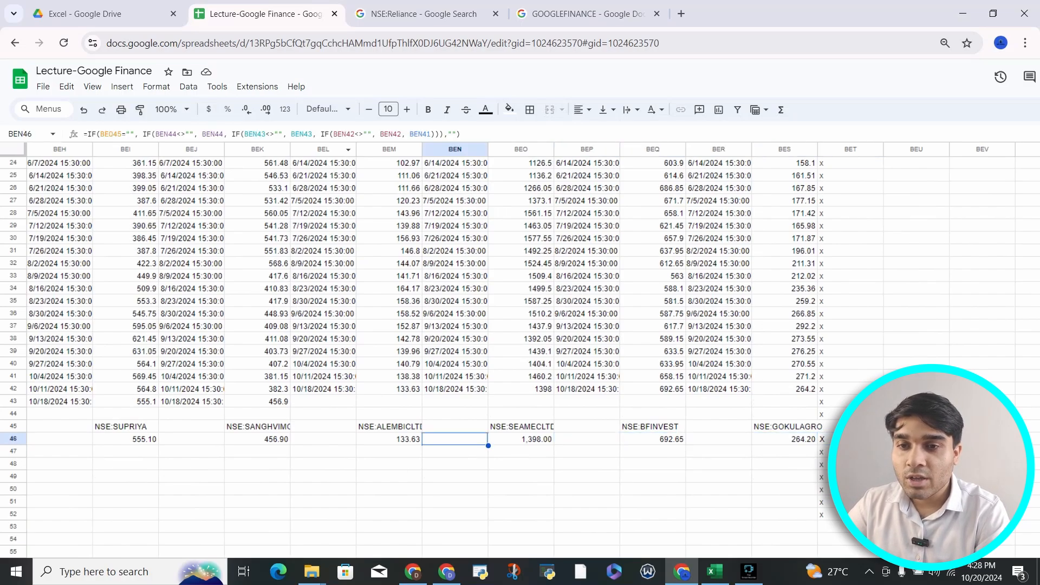
pyautogui.press('Right')
pyautogui.press('Right')
pyautogui.press('Right')
pyautogui.press('Right')
pyautogui.press('Right')
pyautogui.press('Right')
# Fit the width of column BES to its contents so the ticker in BES45 fits
pyautogui.press('Up')
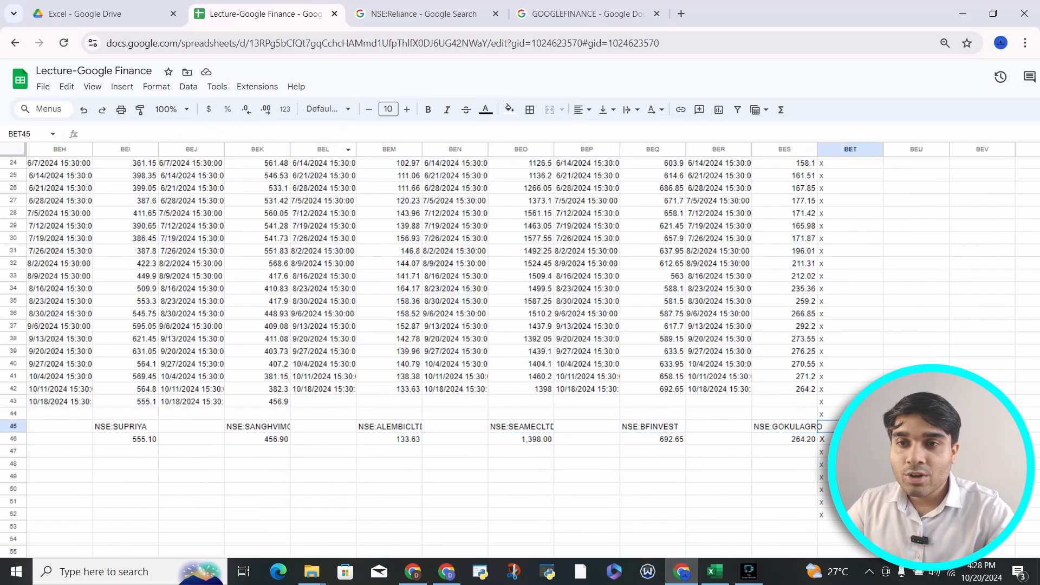
pyautogui.press('Left')
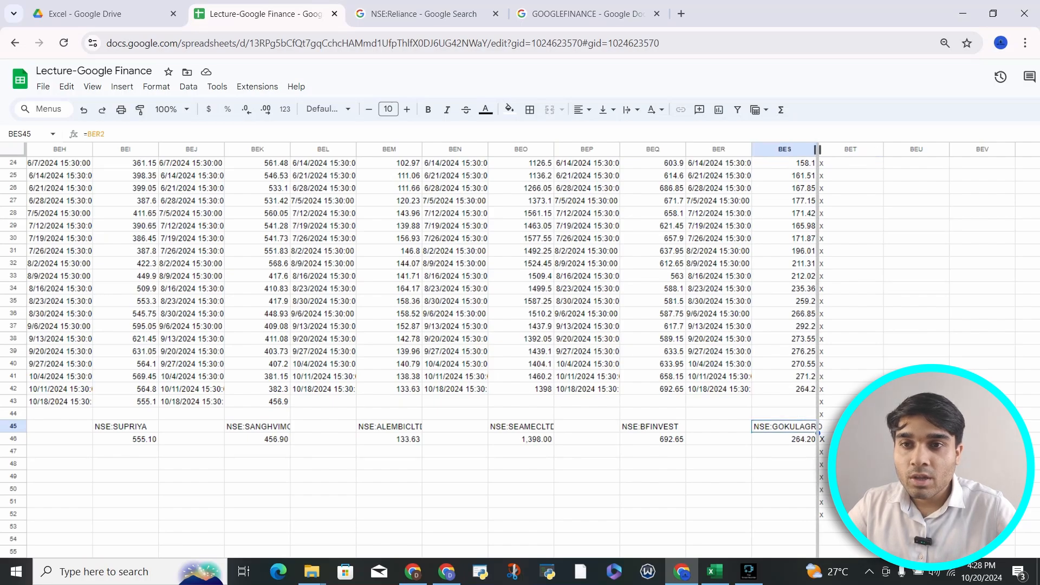
pyautogui.doubleClick(818, 150)
pyautogui.click(257, 427)
# Return to the sheet's first columns and review the ticker in B2, formula in B3, price in C46 and end date in A3
pyautogui.hscroll(-20, 258, 426)
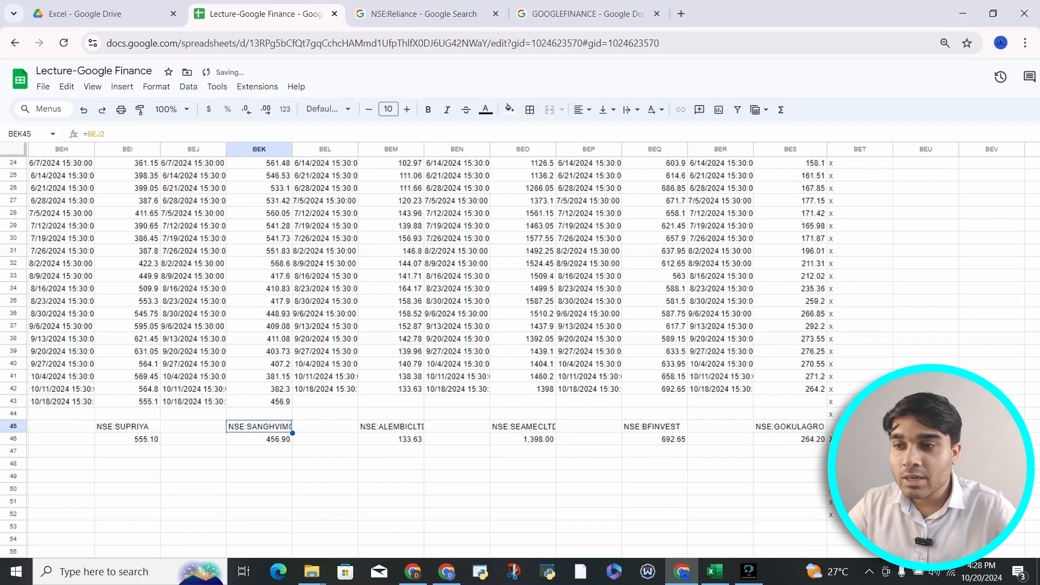
pyautogui.hscroll(-20, 533, 337)
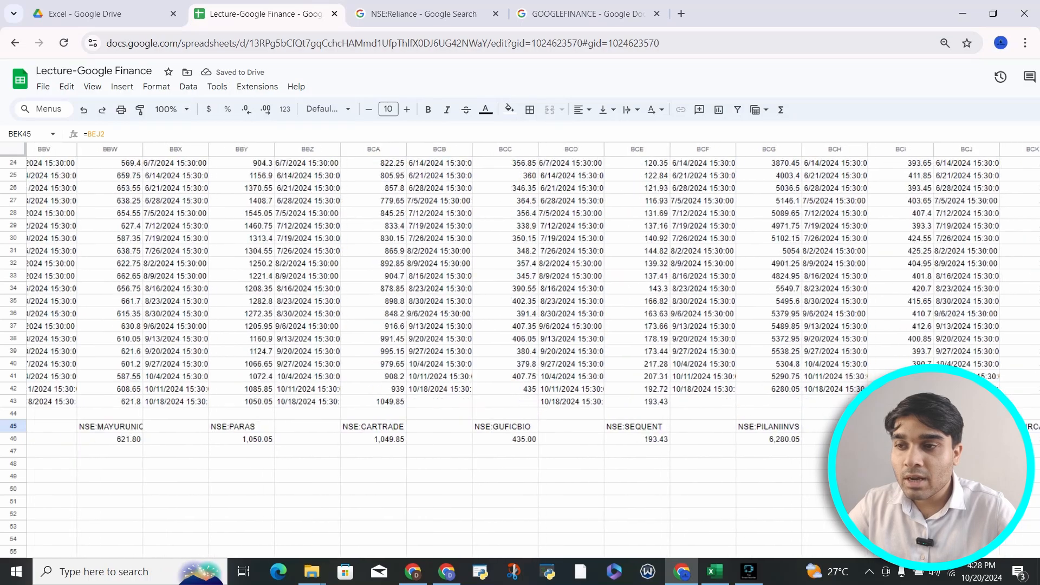
pyautogui.click(204, 451)
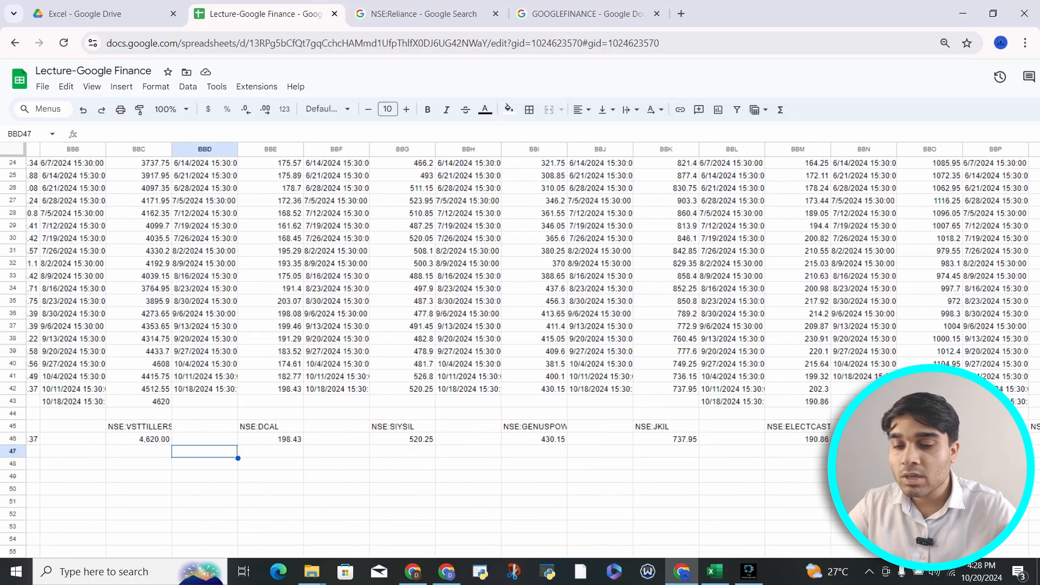
pyautogui.hotkey('ctrl', 'Left')
pyautogui.hotkey('ctrl', 'Up')
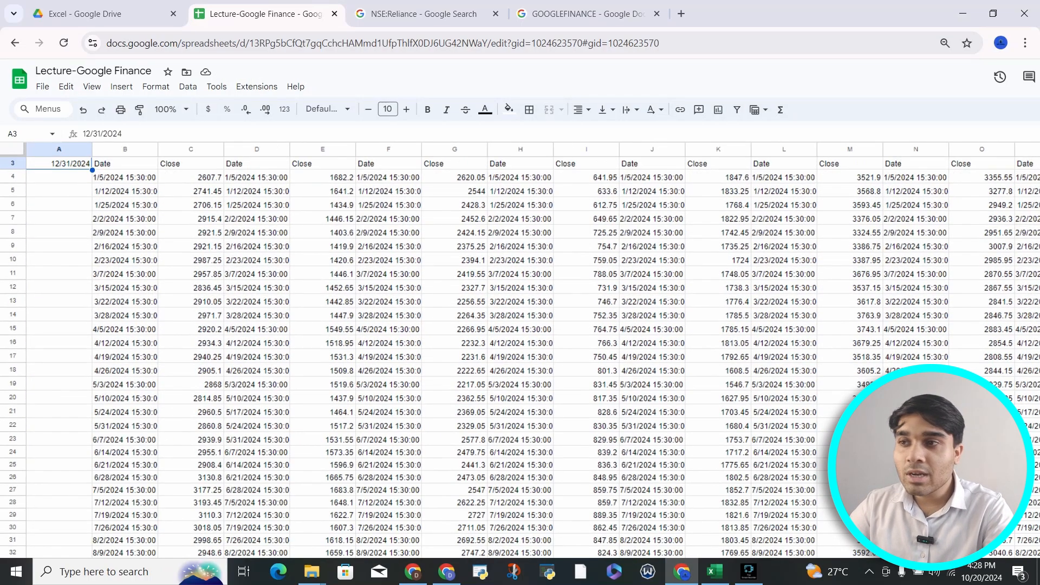
pyautogui.scroll(1, 520, 356)
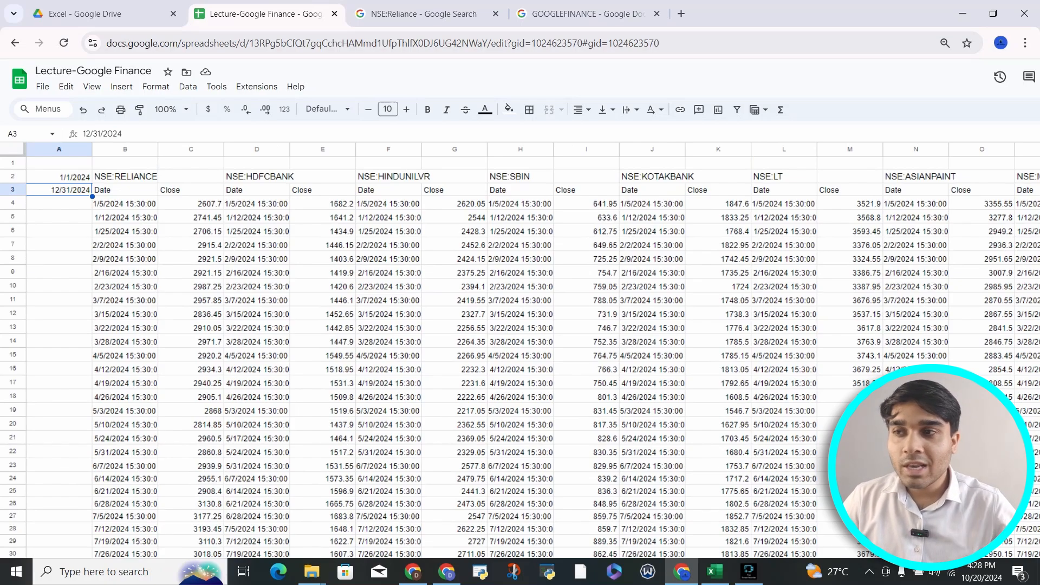
pyautogui.click(124, 177)
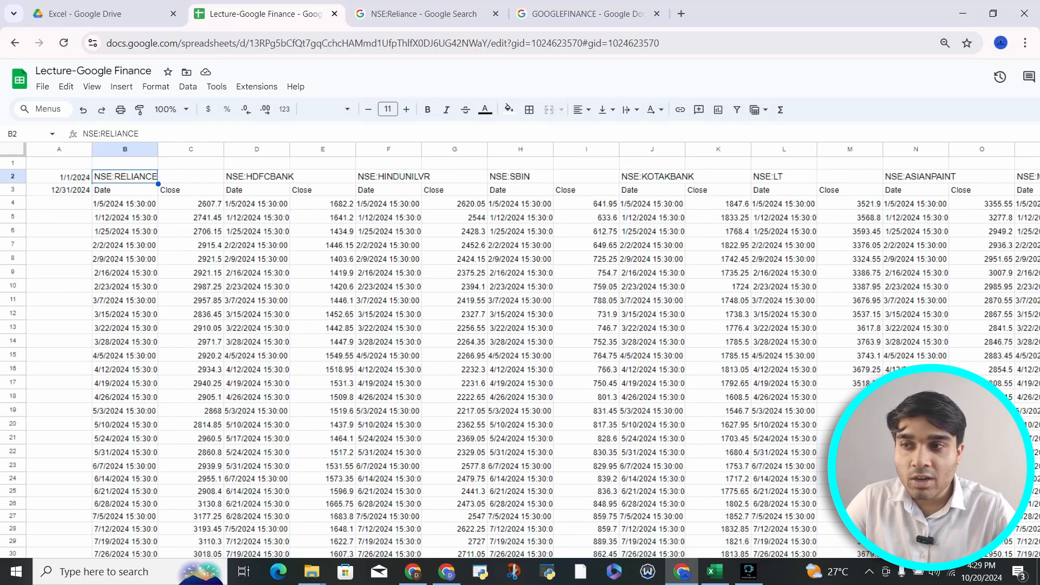
pyautogui.click(124, 190)
pyautogui.scroll(-20, 520, 353)
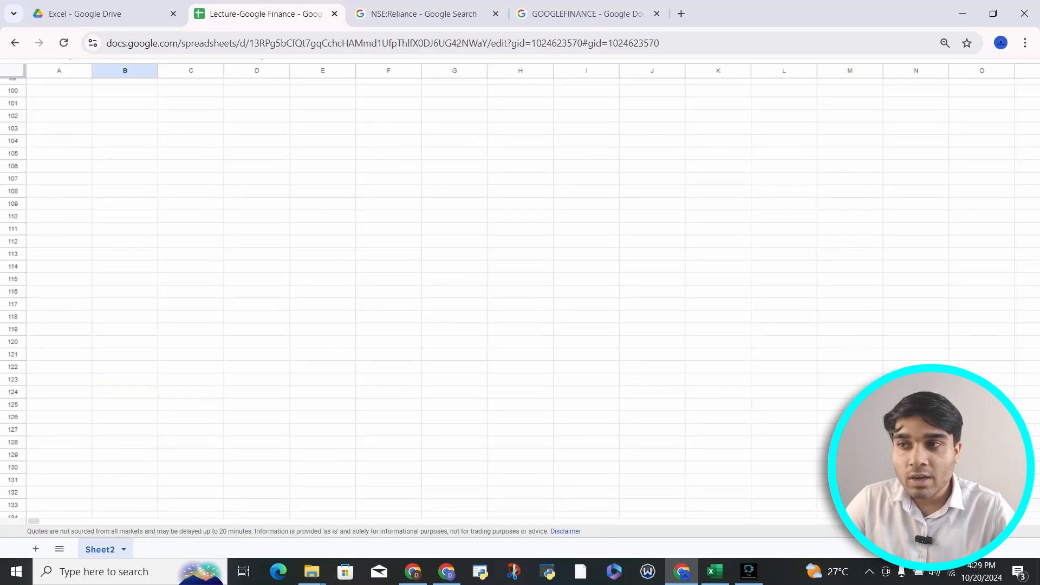
pyautogui.scroll(11, 520, 352)
pyautogui.scroll(6, 520, 353)
pyautogui.click(191, 336)
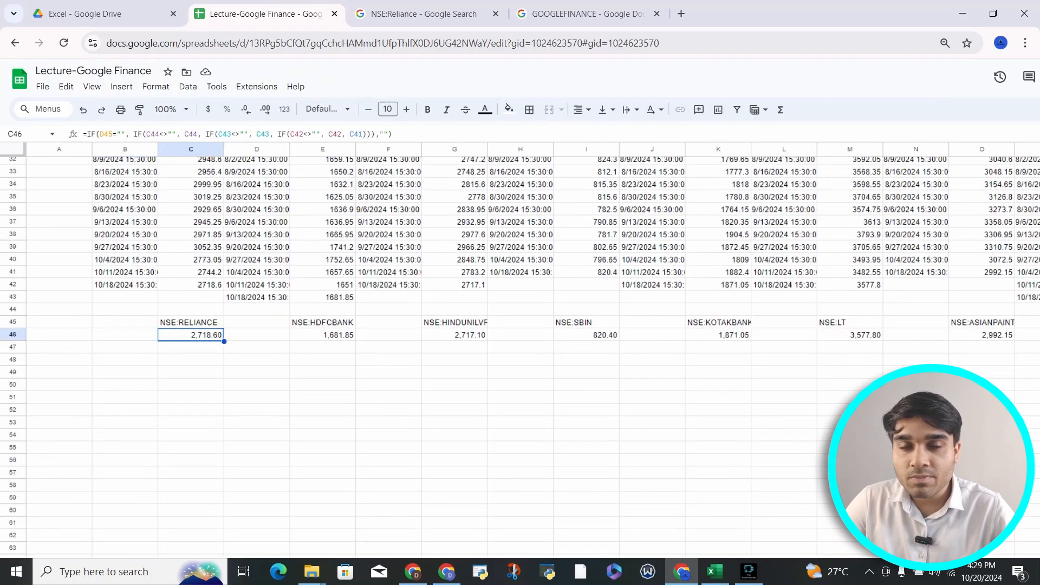
pyautogui.scroll(10, 191, 336)
pyautogui.click(59, 190)
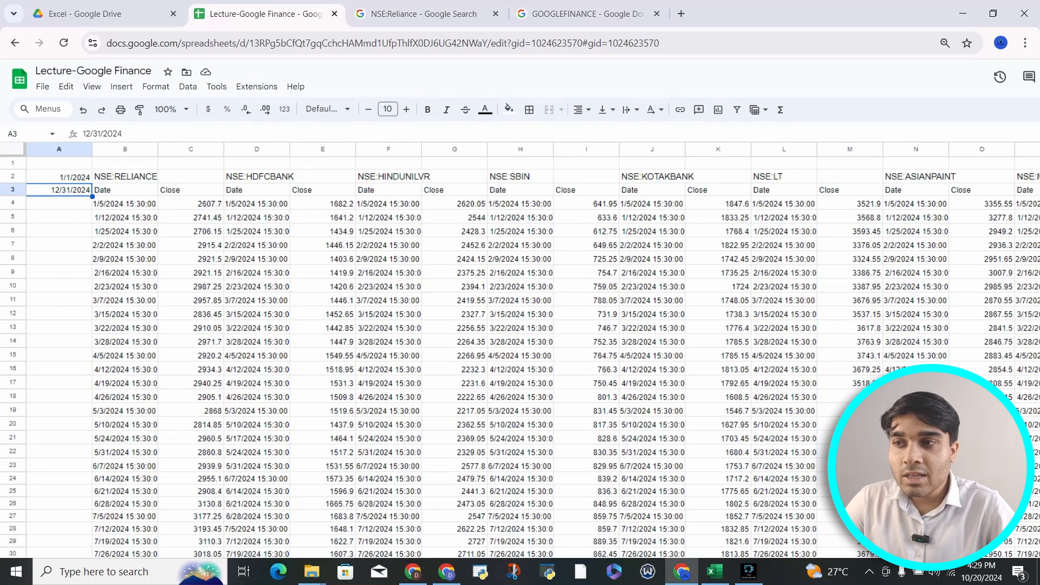
# Try NSE:JBMA as the ticker in B2 and undo the replacement
pyautogui.click(125, 176)
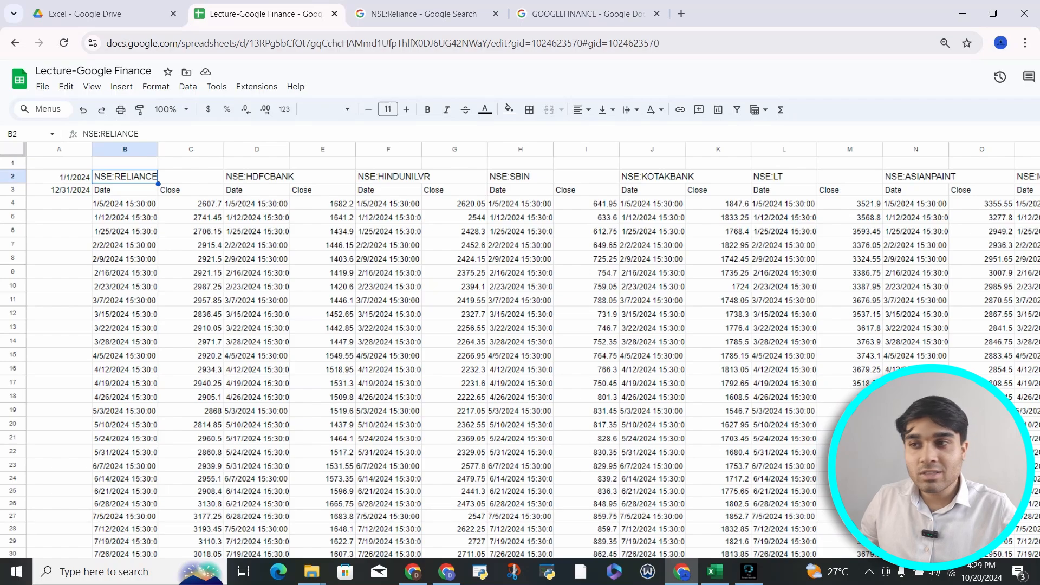
pyautogui.press('BackSpace')
pyautogui.write('NSE')
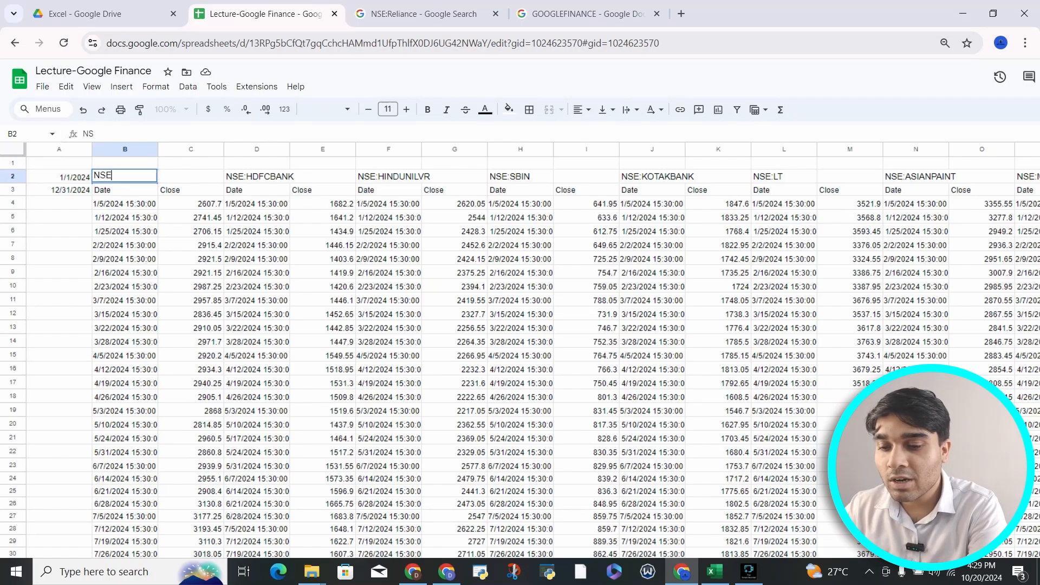
pyautogui.write(':JBMA')
pyautogui.press('Return')
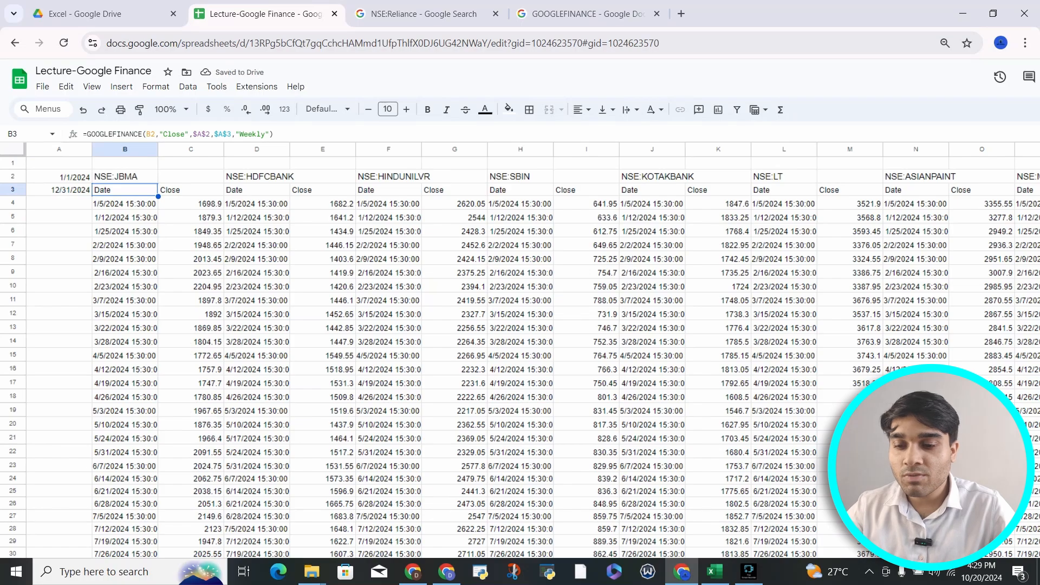
pyautogui.hotkey('ctrl', 'z')
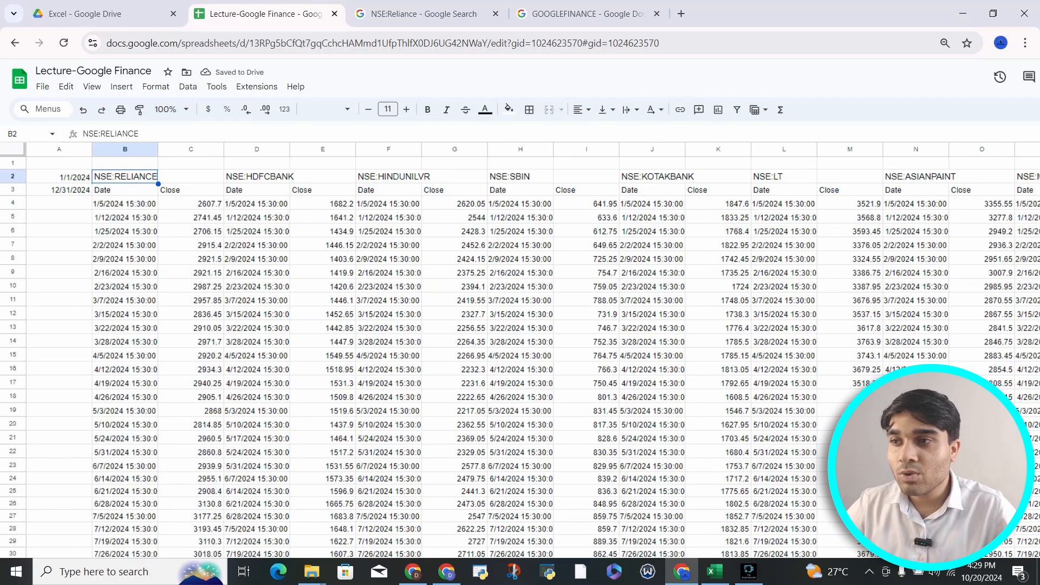
# Clear the end date in A3
pyautogui.click(60, 191)
pyautogui.click(130, 134)
pyautogui.press('BackSpace')
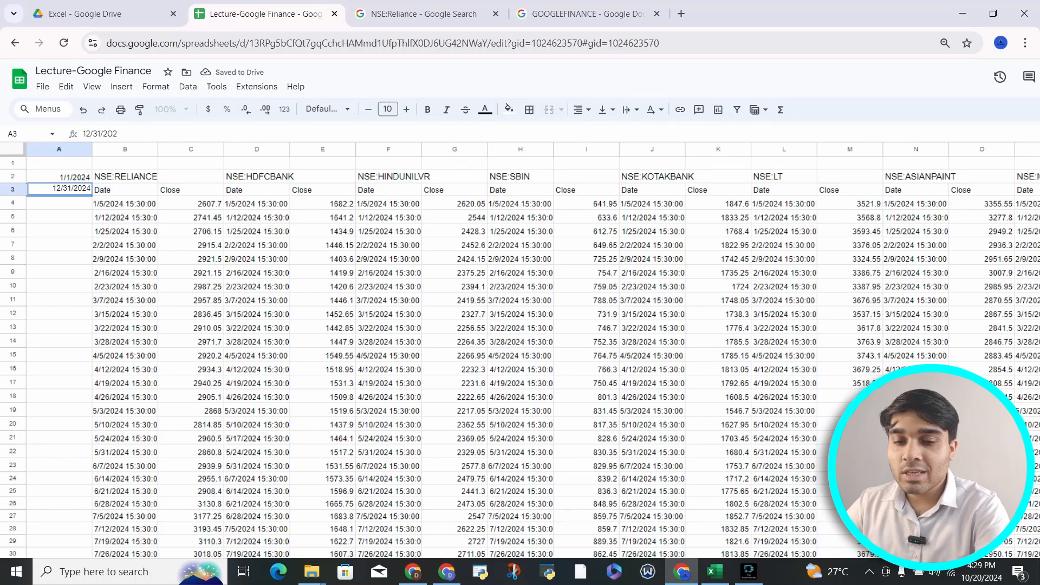
pyautogui.press('pagedown')
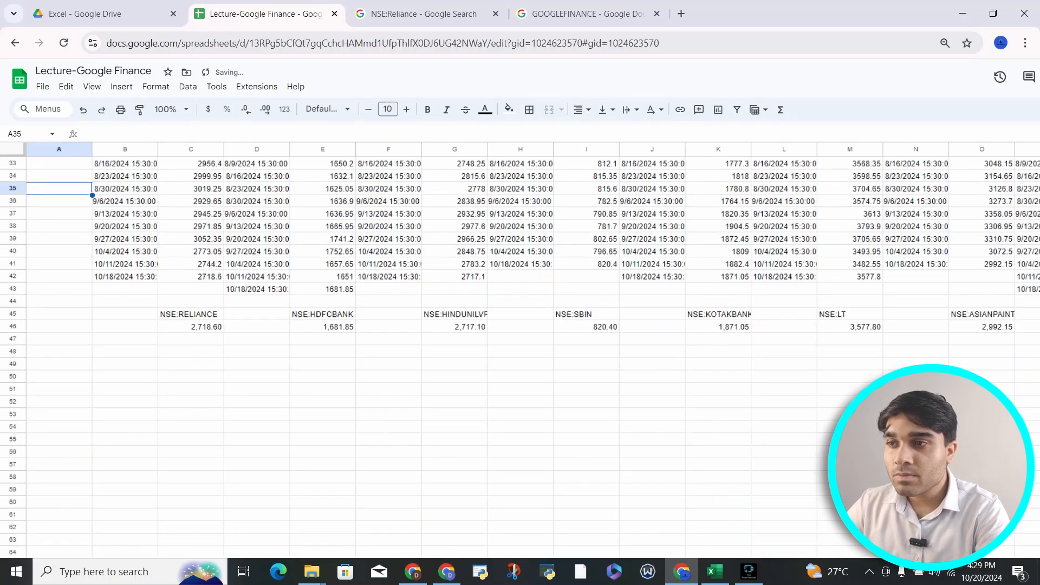
pyautogui.scroll(8, 521, 353)
pyautogui.click(59, 190)
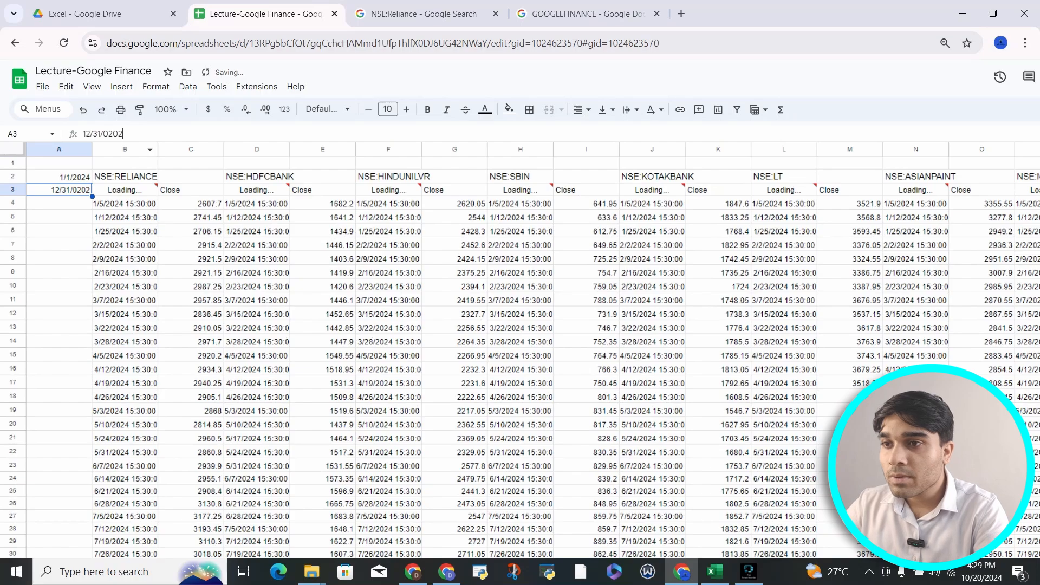
pyautogui.press('Delete')
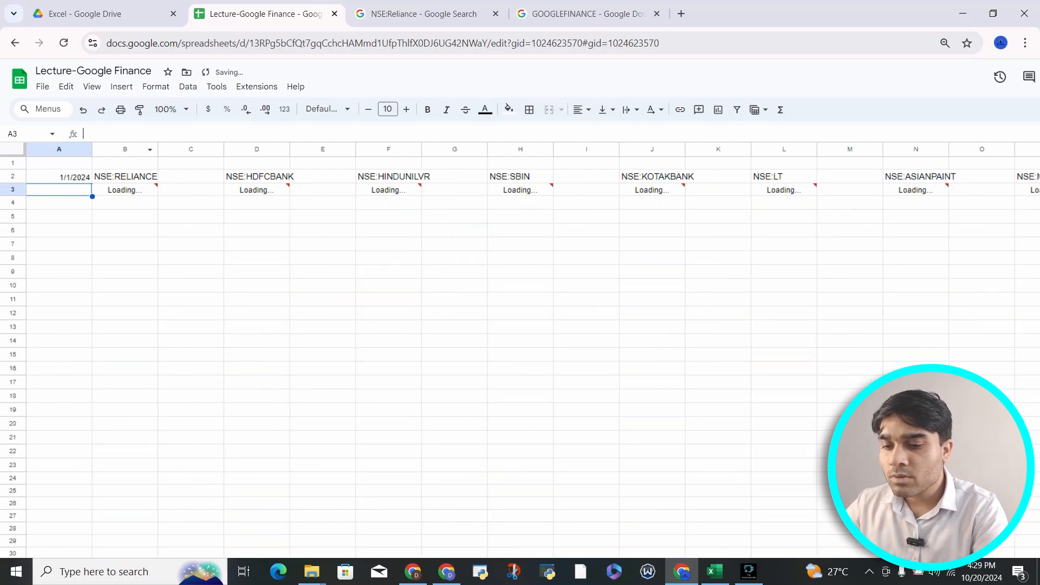
pyautogui.press('F2')
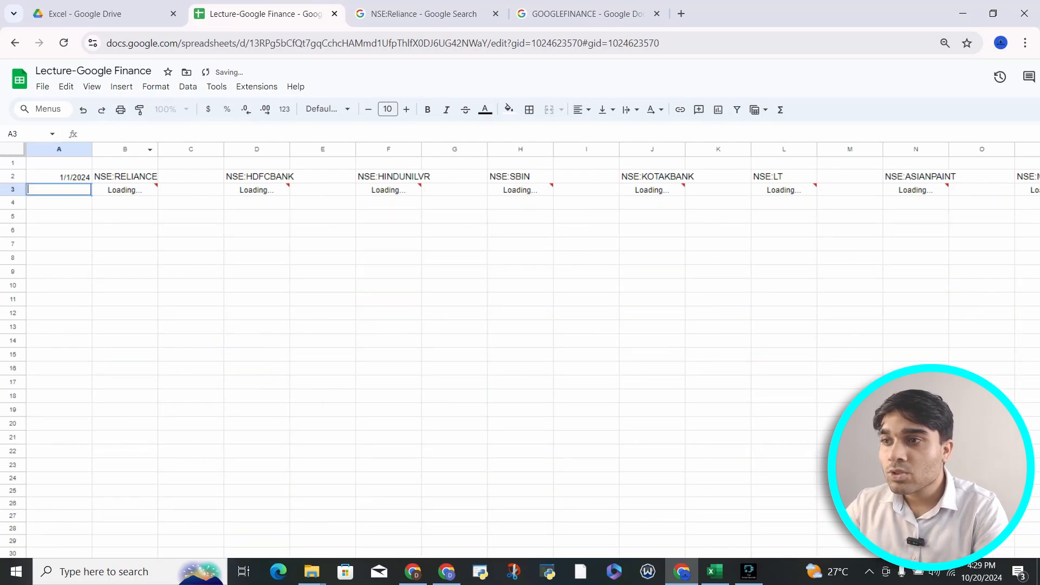
pyautogui.press('Return')
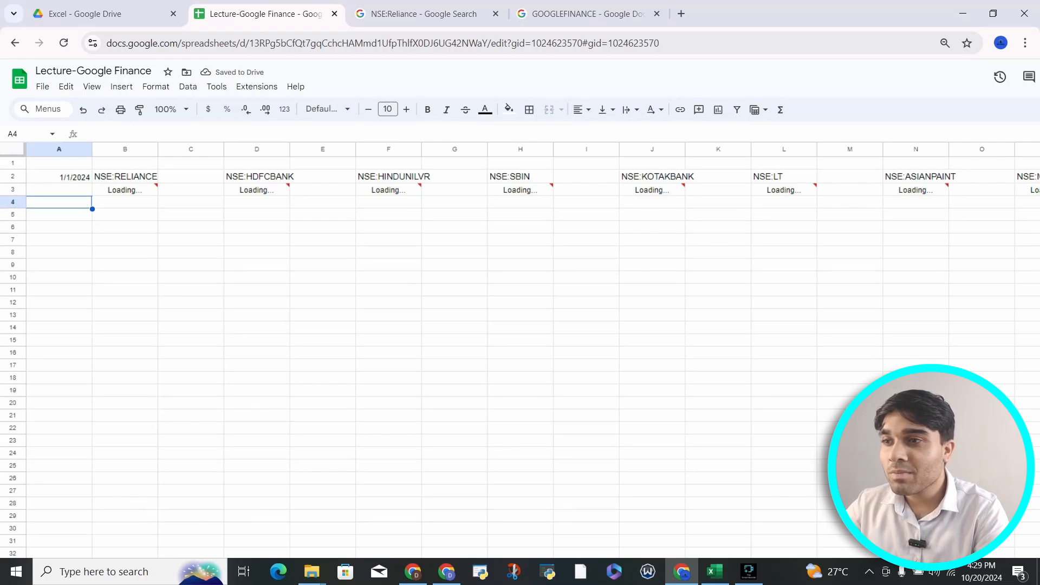
pyautogui.press('Up')
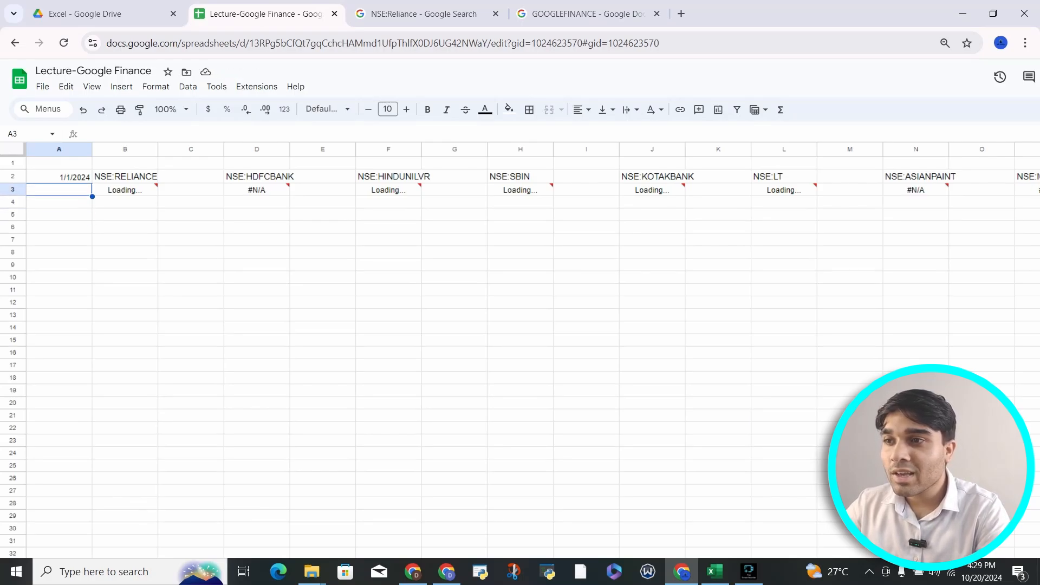
pyautogui.press('Up')
pyautogui.press('F2')
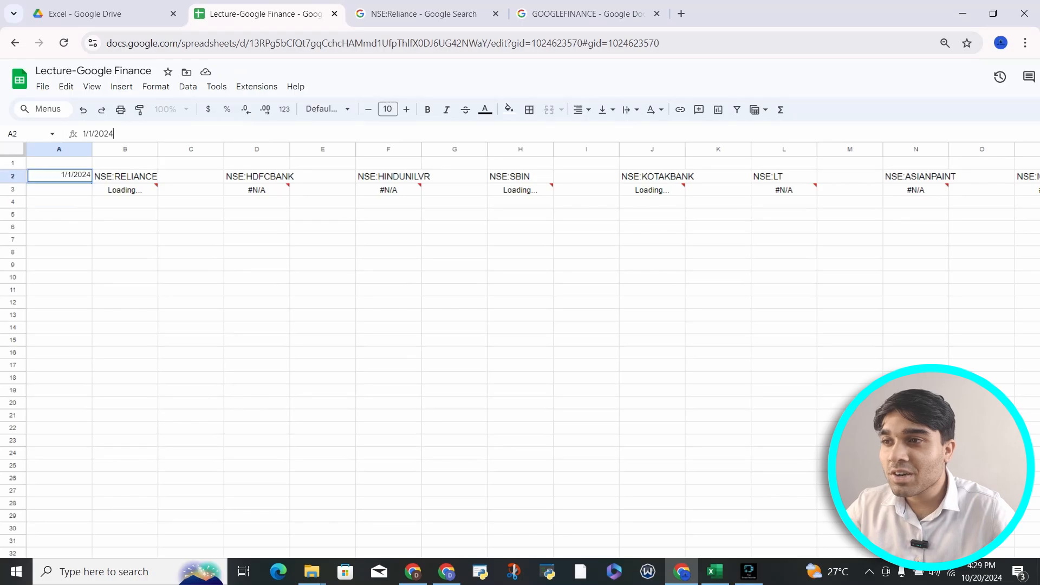
pyautogui.press('BackSpace')
pyautogui.press('pagedown')
pyautogui.press('Return')
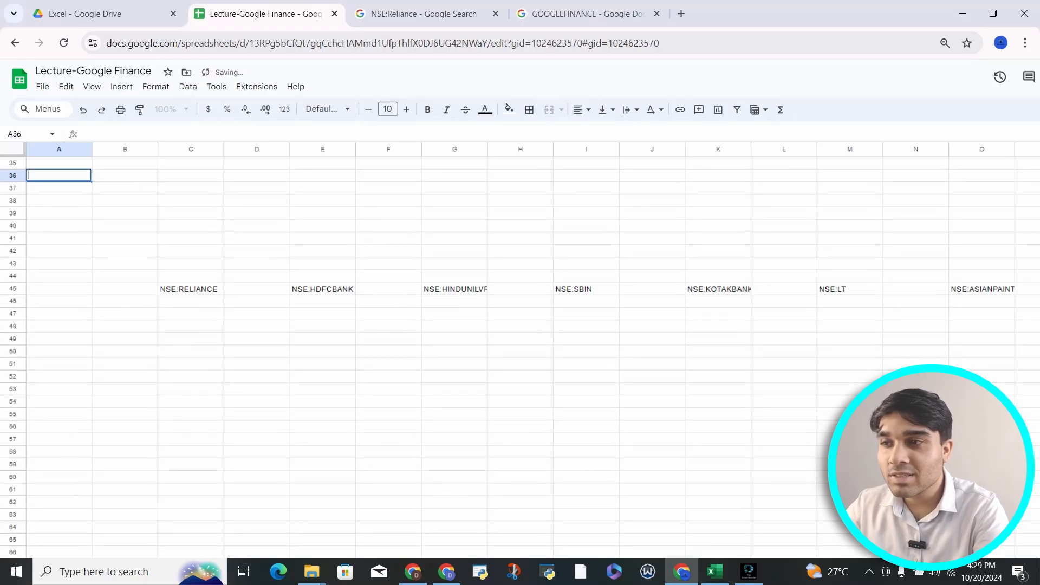
pyautogui.press('Escape')
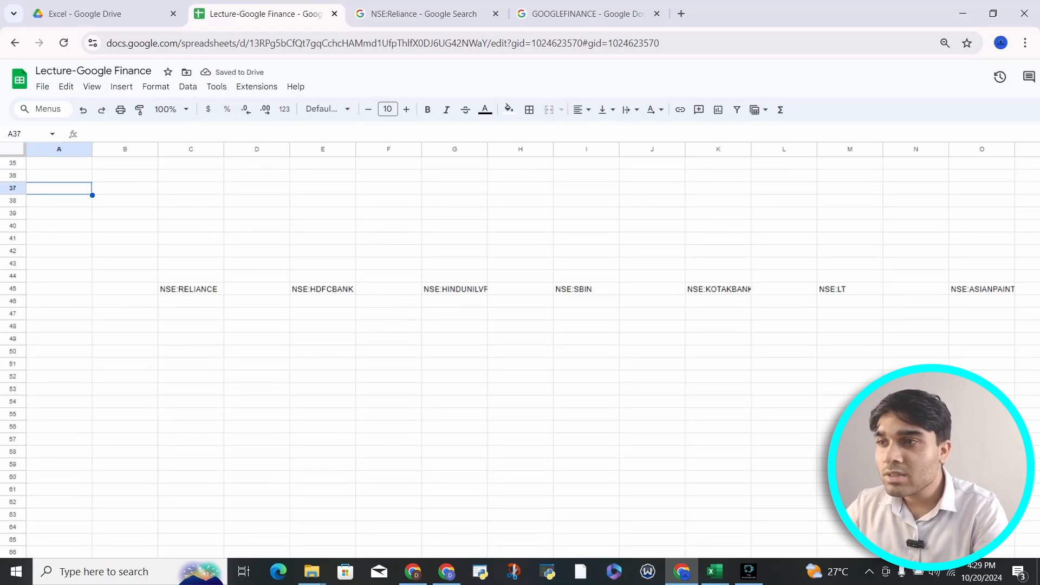
# Set the start date in A2 to 1/1/2023
pyautogui.press('pageup')
pyautogui.press('F2')
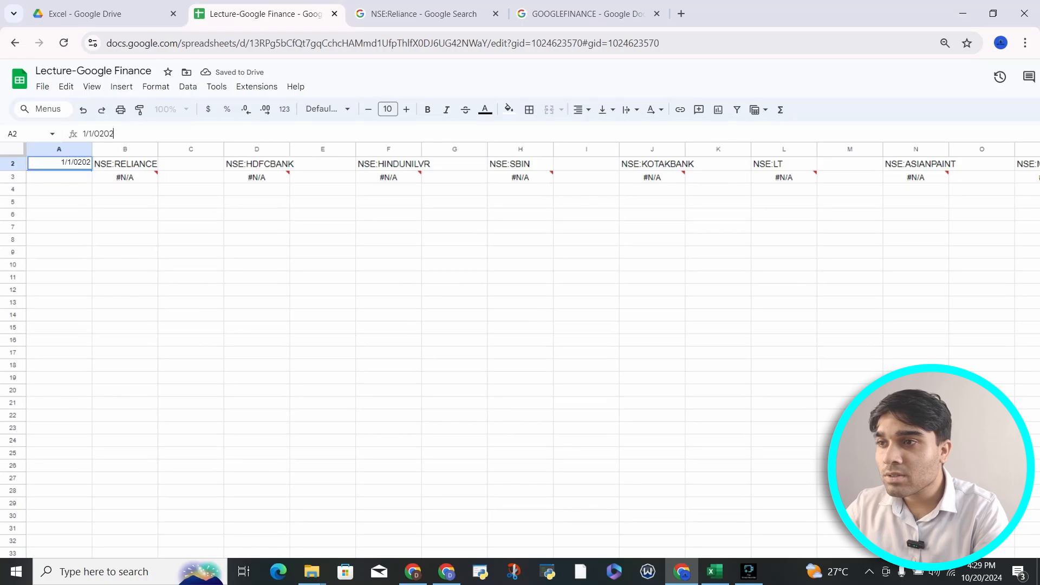
pyautogui.press('BackSpace')
pyautogui.press('BackSpace')
pyautogui.press('BackSpace')
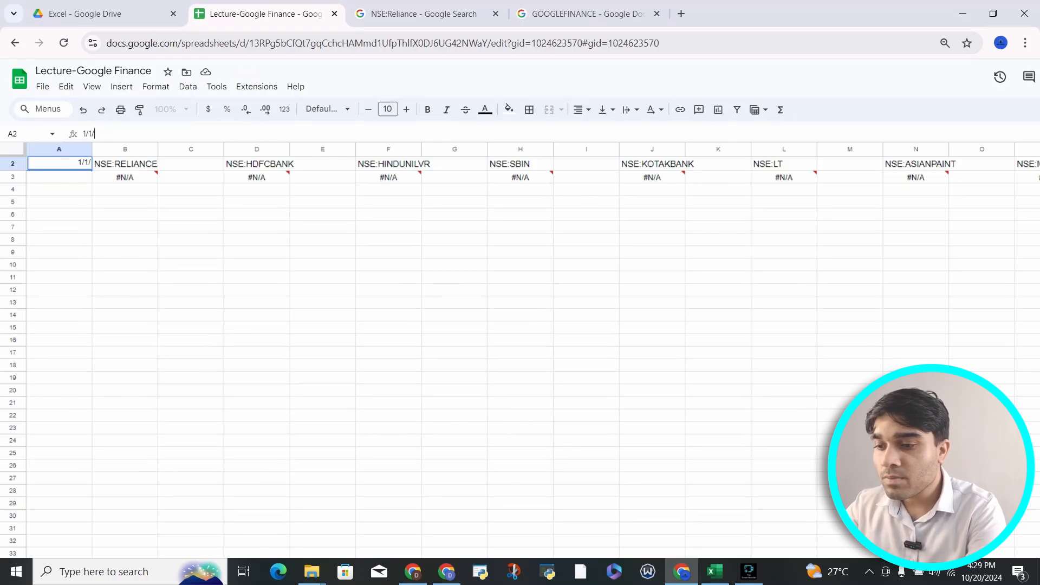
pyautogui.write('2023')
pyautogui.press('Return')
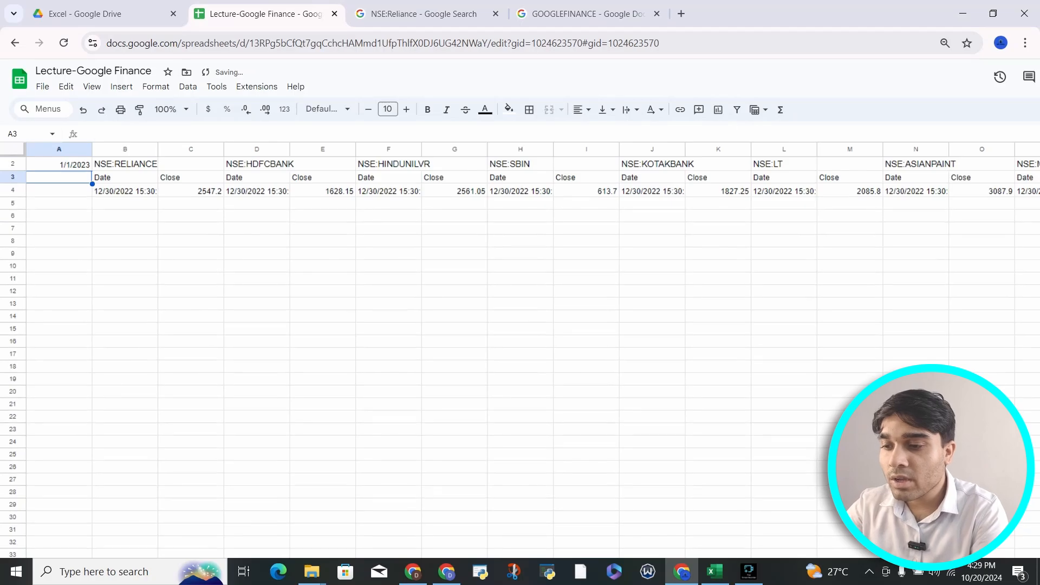
# Enter 12/31/2023 as the end date in A3
pyautogui.write('12')
pyautogui.write('/31')
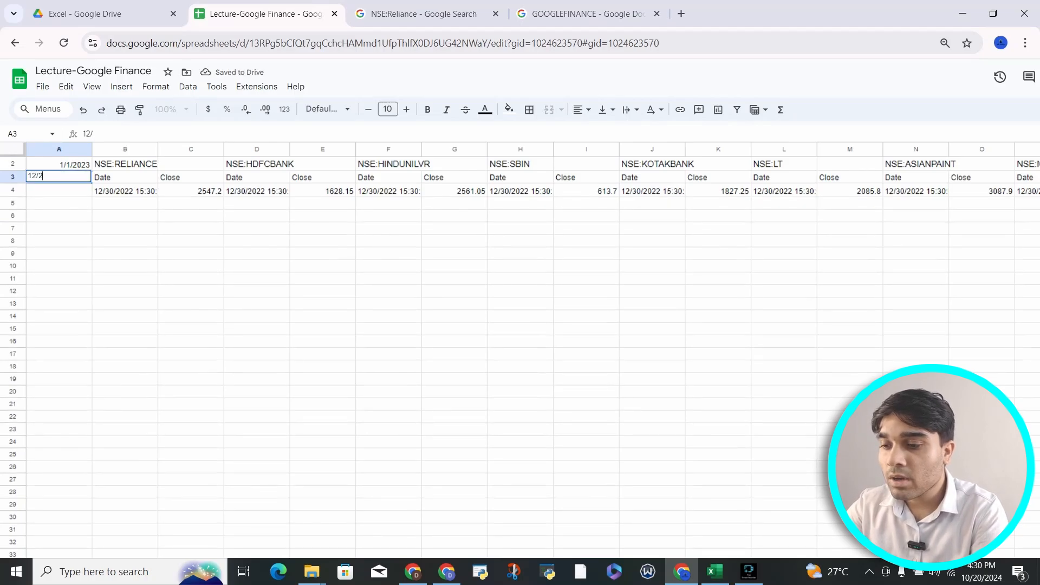
pyautogui.write('/')
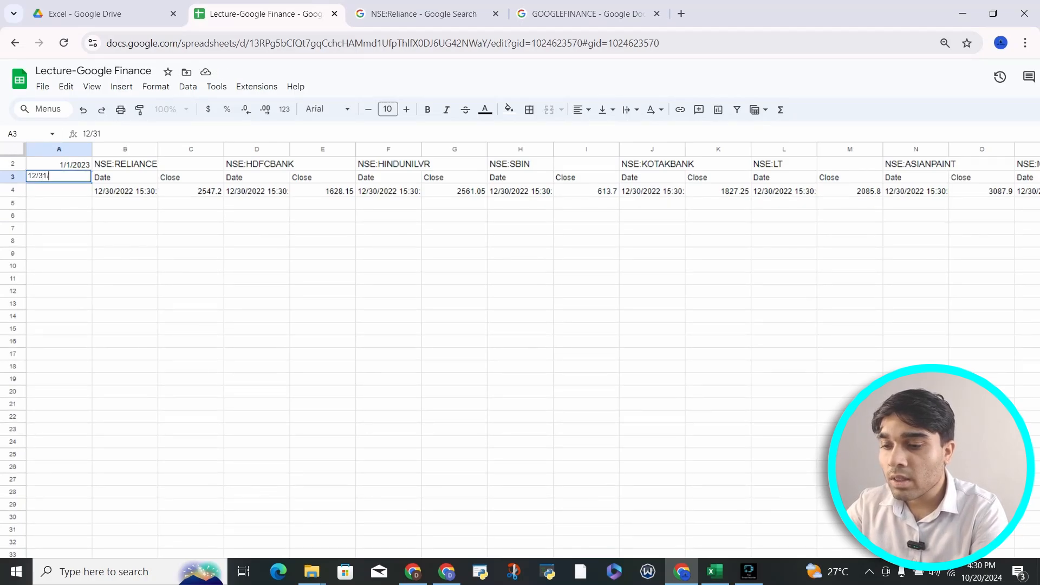
pyautogui.write('2023')
pyautogui.press('Return')
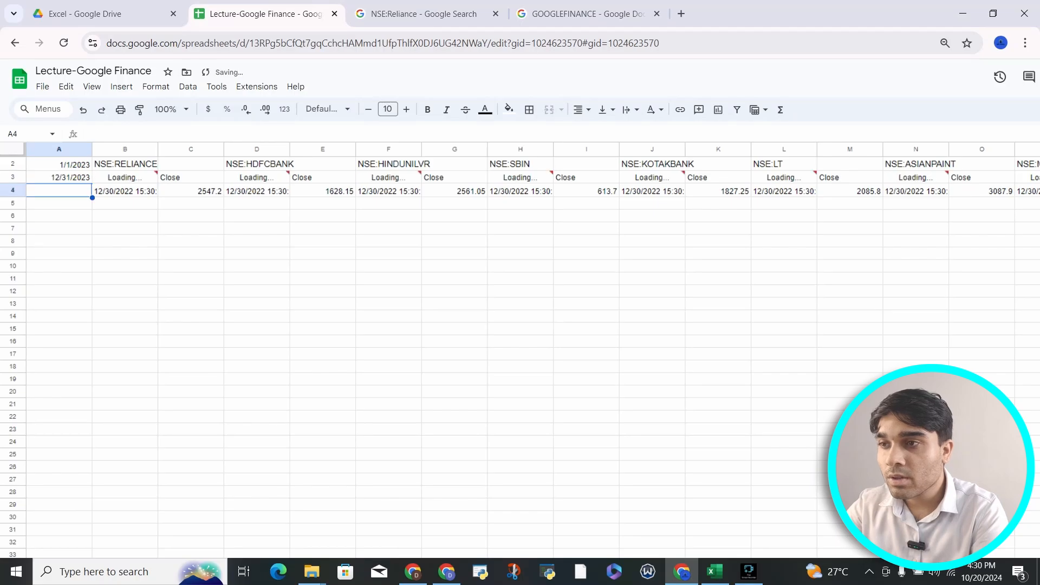
# Inspect how the GOOGLEFINANCE formula for NSE:RELIANCE in B3 responds to the new date range
pyautogui.press('Right')
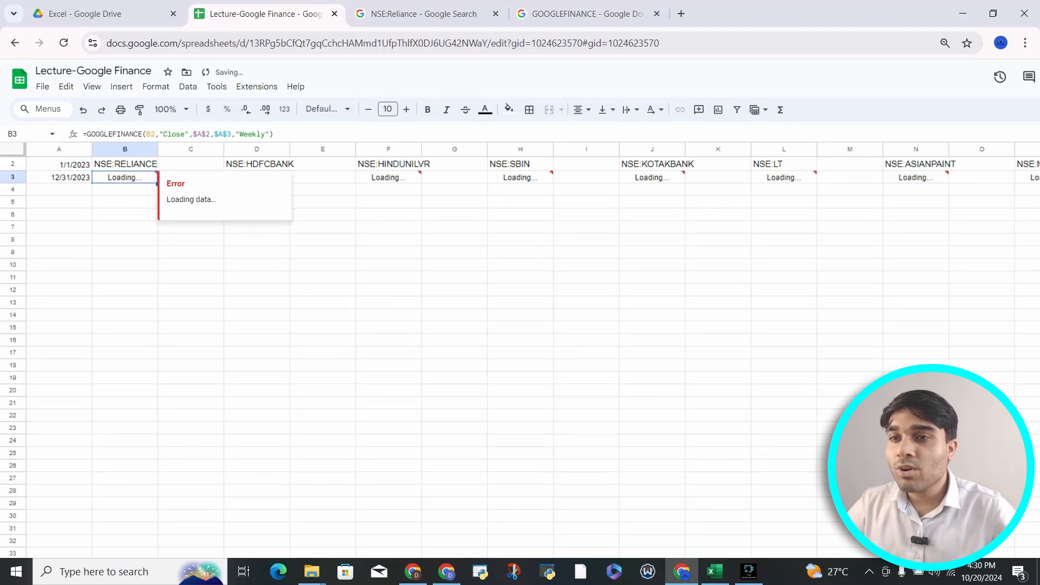
pyautogui.click(59, 202)
pyautogui.scroll(1, 59, 202)
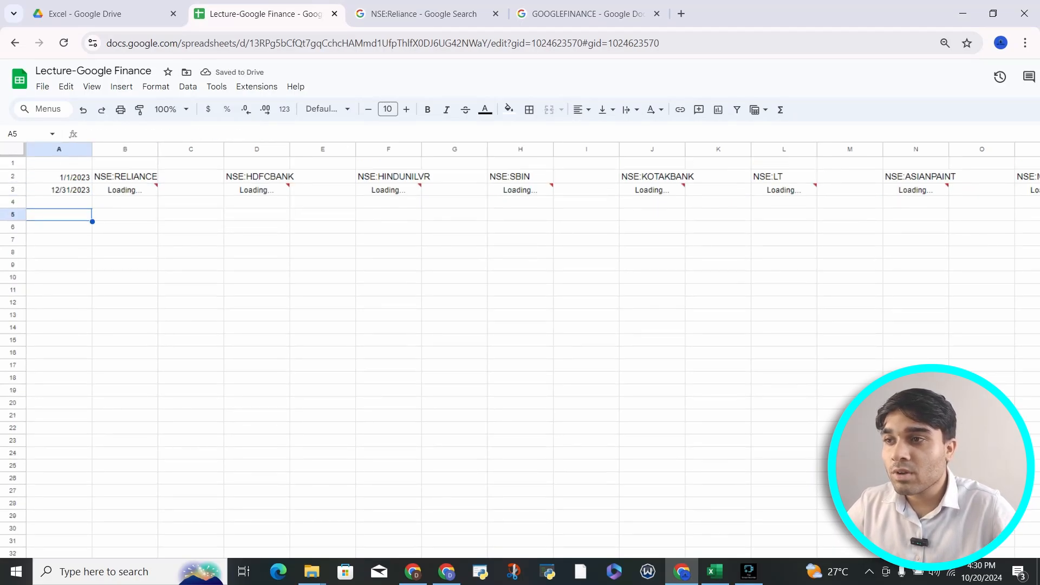
pyautogui.click(125, 191)
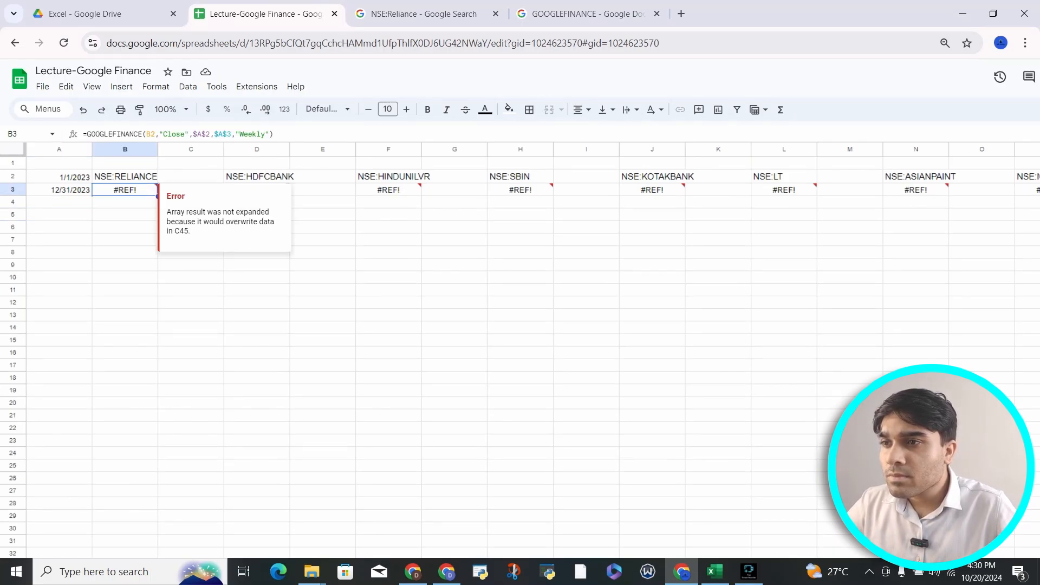
# Locate the summary row of tickers below the price data that blocks the GOOGLEFINANCE results from expanding
pyautogui.click(191, 265)
pyautogui.click(191, 202)
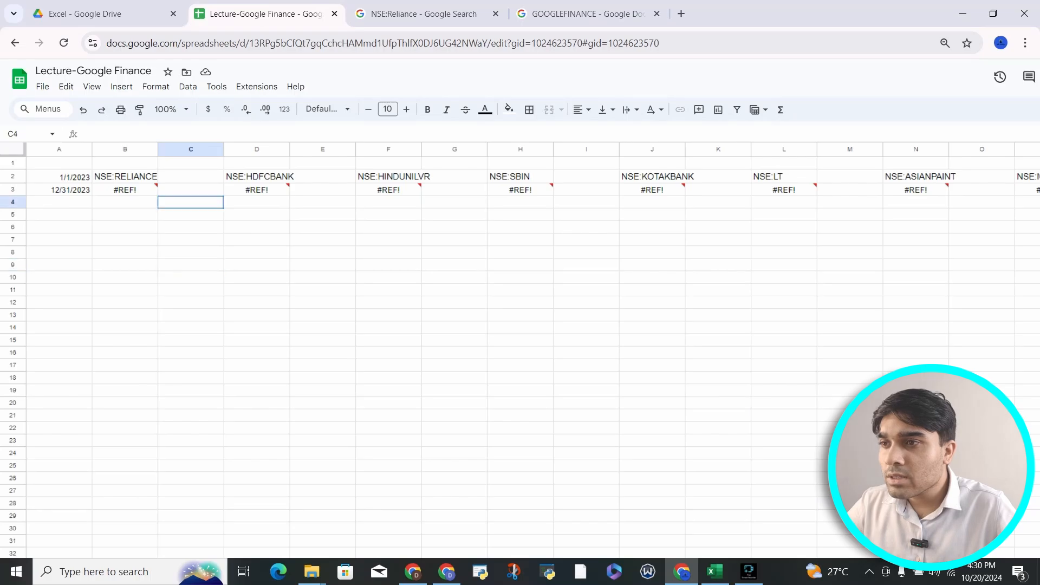
pyautogui.scroll(-11, 191, 202)
pyautogui.scroll(-20, 520, 352)
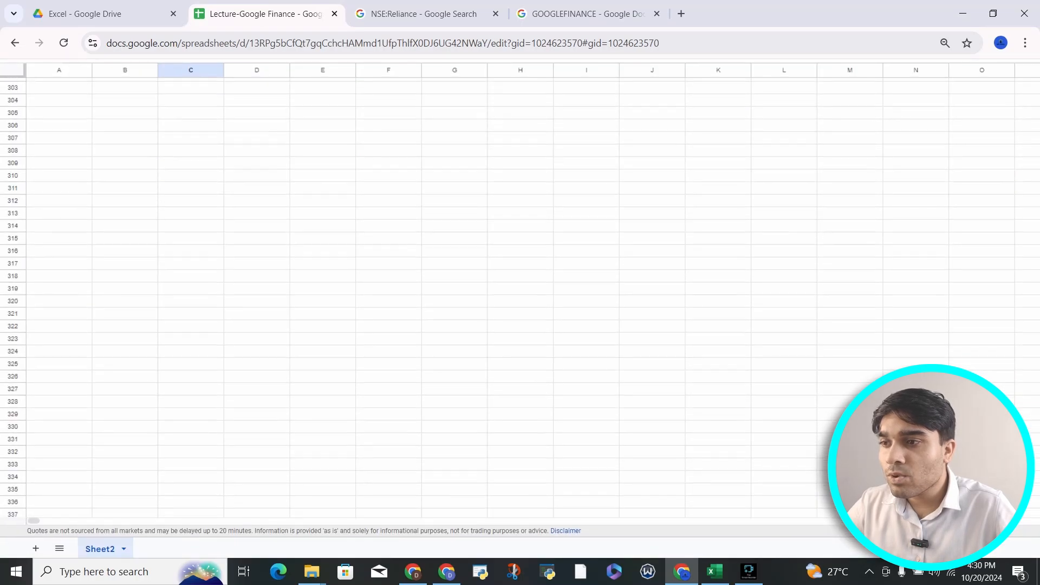
pyautogui.scroll(20, 520, 336)
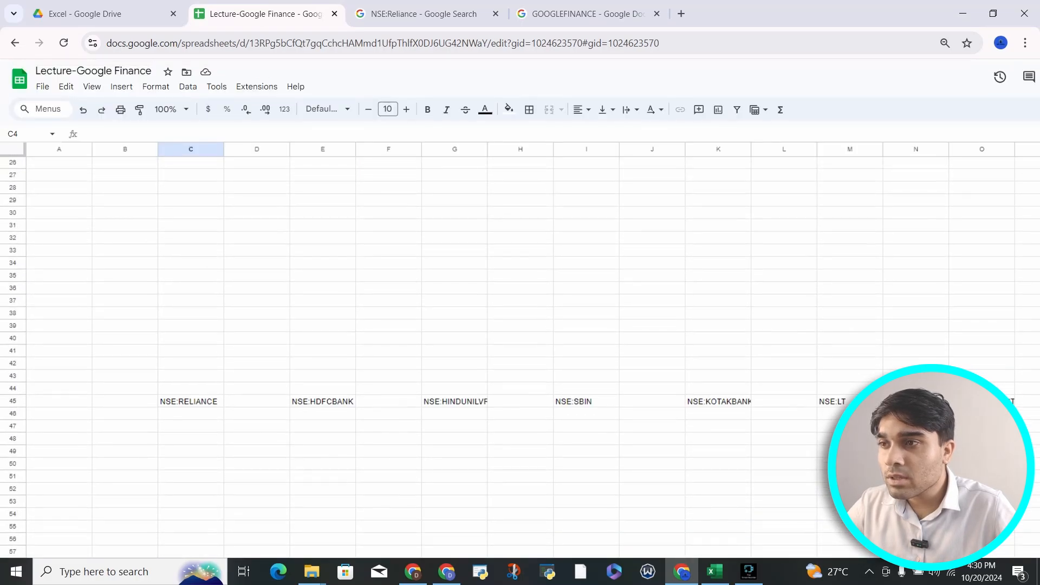
pyautogui.scroll(-7, 520, 336)
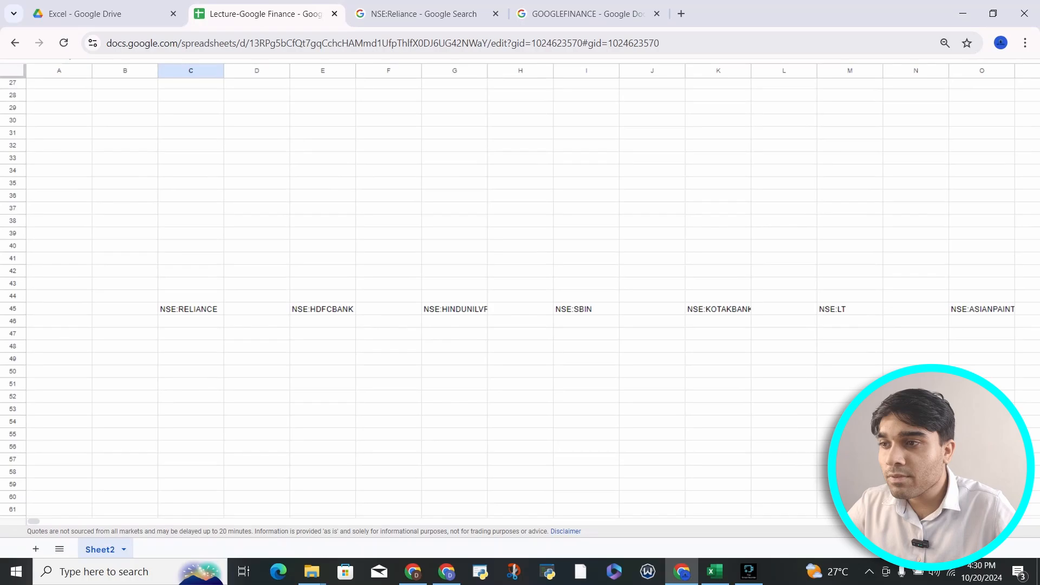
# Move the ticker and latest-close rows 45–46, across all columns, down to start at A50
pyautogui.click(13, 297)
pyautogui.hotkey('shift', 'Down')
pyautogui.hotkey('shift', 'Down')
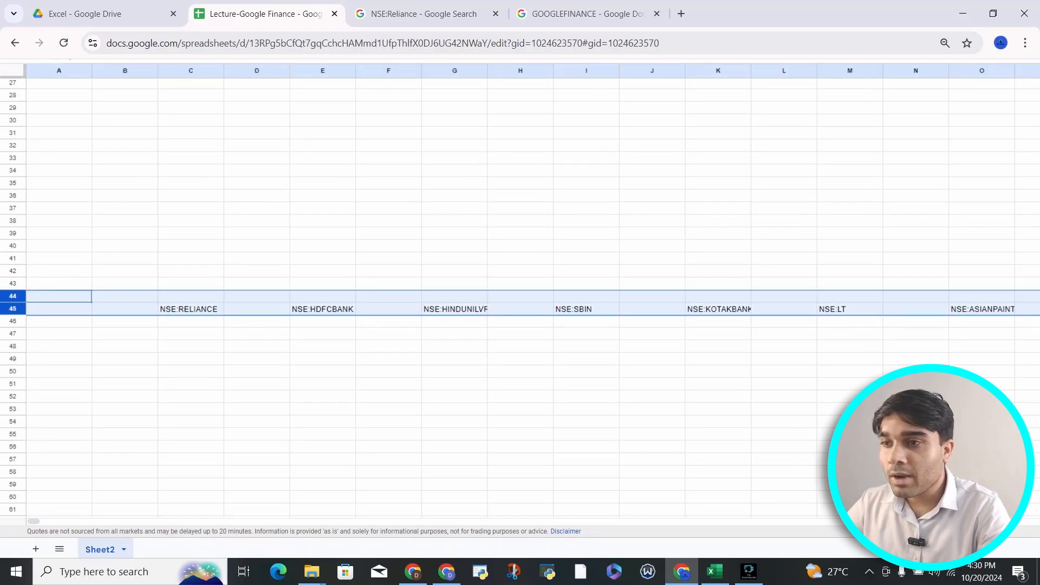
pyautogui.press('Down')
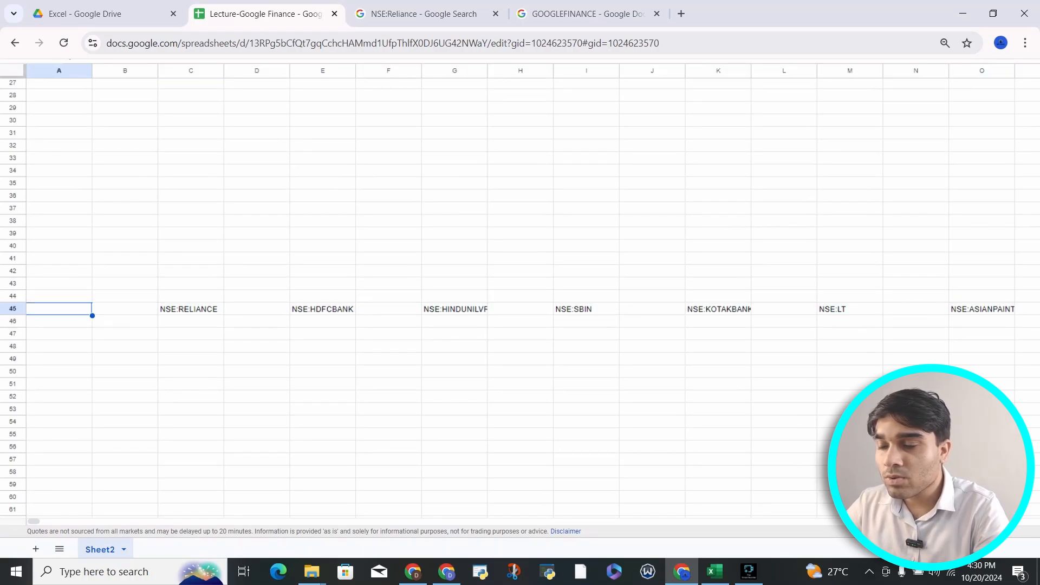
pyautogui.hotkey('ctrl', 'shift', 'Right')
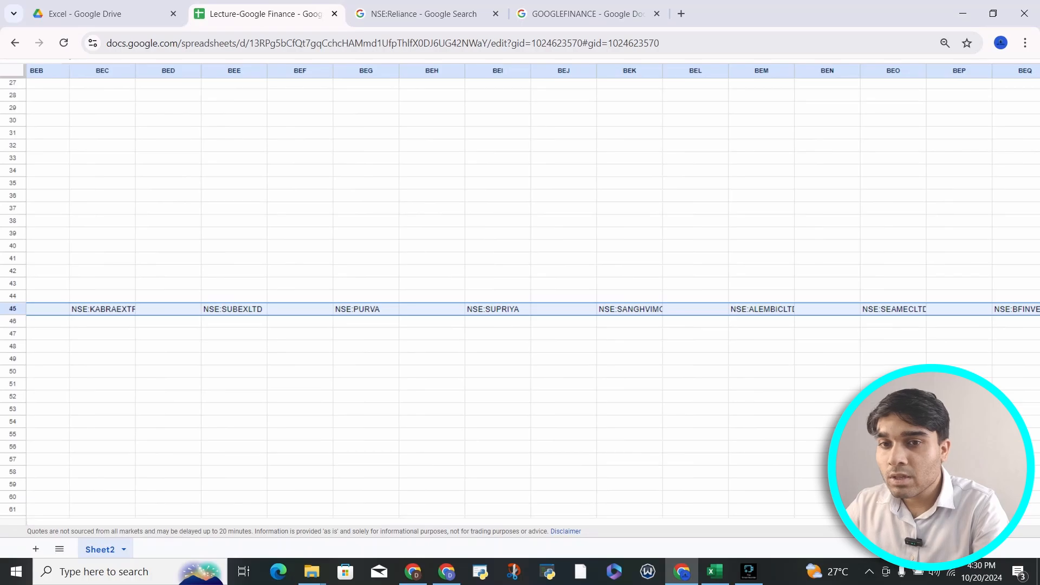
pyautogui.hotkey('ctrl', 'shift', 'Right')
pyautogui.hotkey('ctrl', 'shift', 'Right')
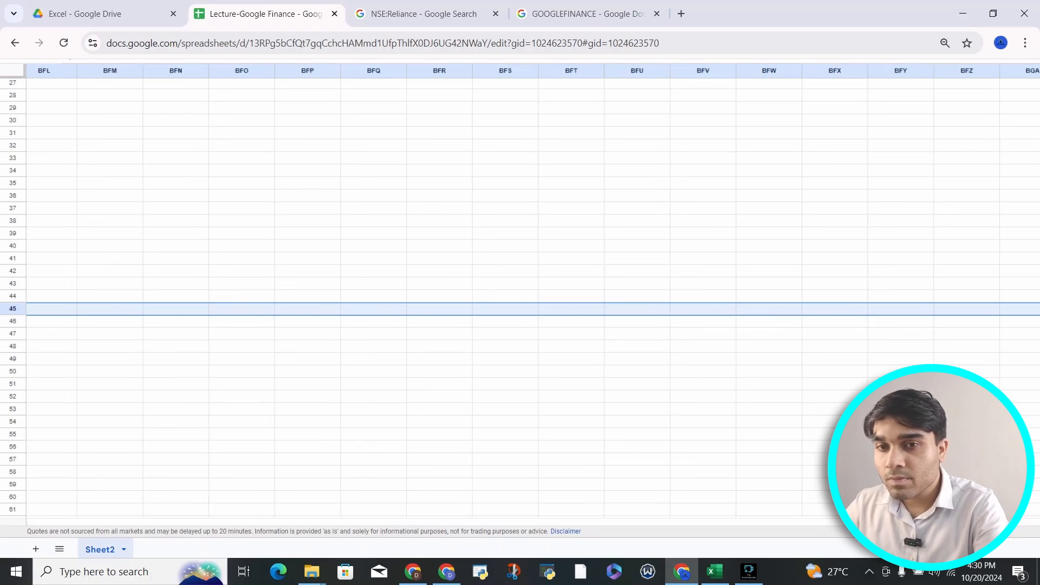
pyautogui.hotkey('ctrl', 'shift', 'Down')
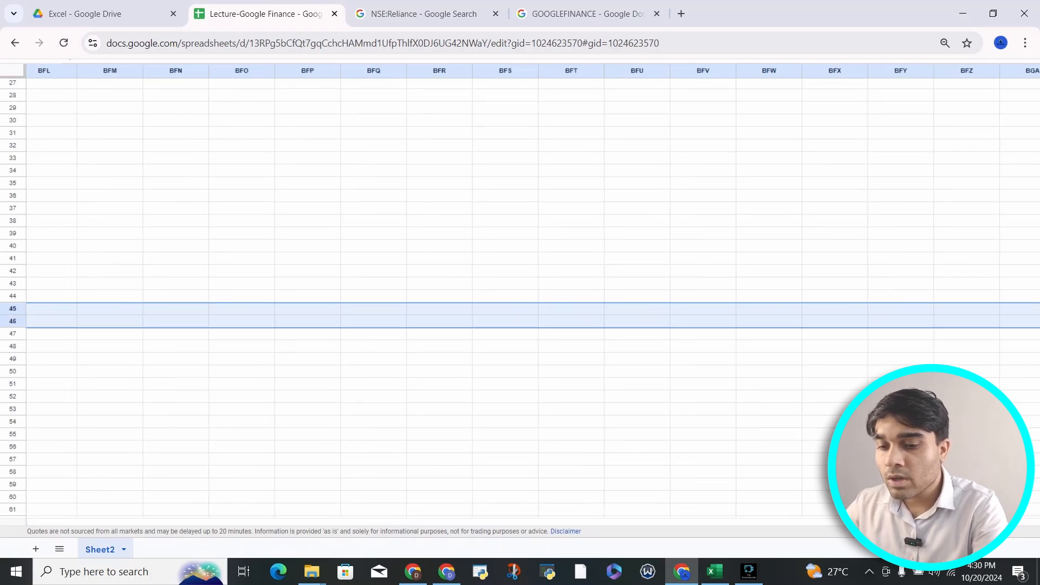
pyautogui.hotkey('ctrl', 'c')
pyautogui.hotkey('ctrl', 'Left')
pyautogui.press('Down')
pyautogui.press('Down')
pyautogui.press('Down')
pyautogui.press('Down')
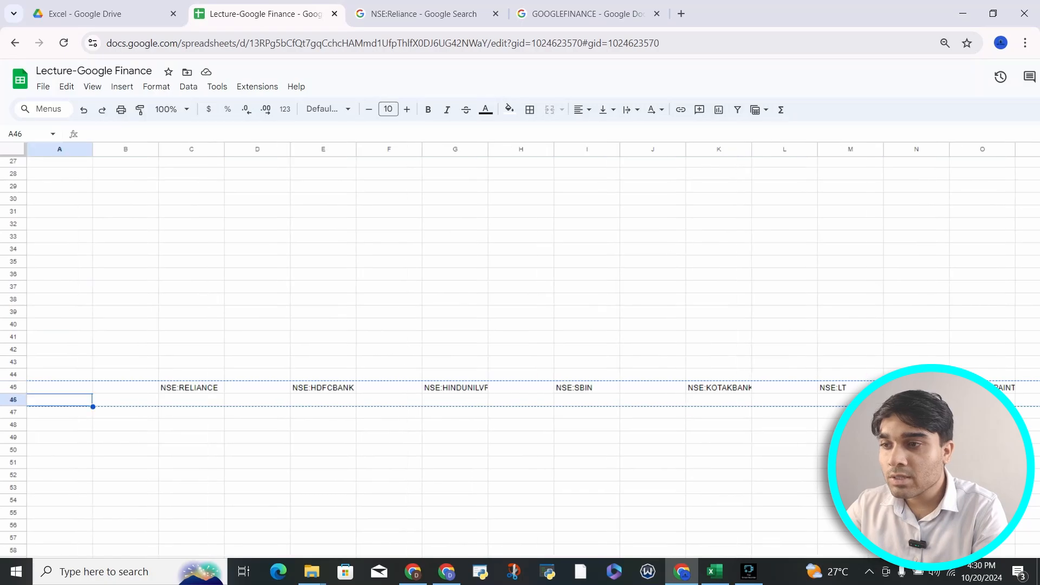
pyautogui.press('Right')
pyautogui.press('Down')
pyautogui.press('Left')
pyautogui.press('Up')
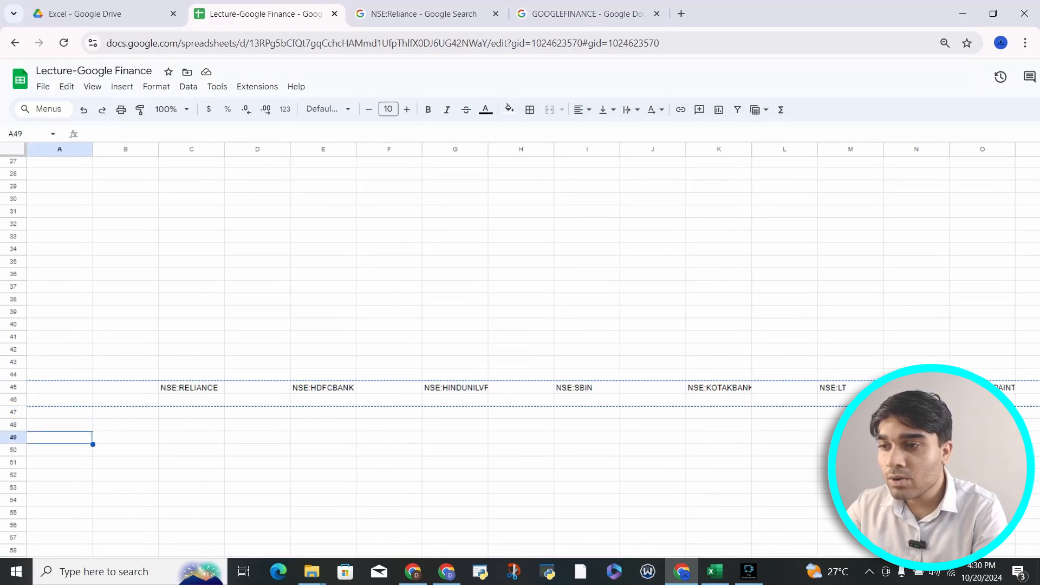
pyautogui.press('Down')
pyautogui.hotkey('ctrl', 'v')
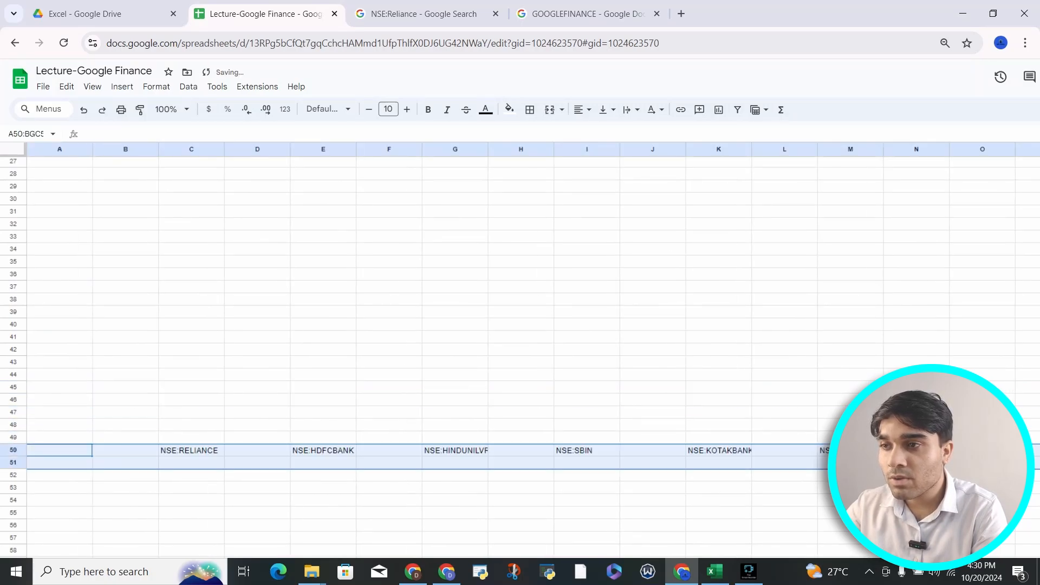
# Check whether the GOOGLEFINANCE formula in B3 expands, and inspect the latest-close formula in C51
pyautogui.press('Right')
pyautogui.hotkey('ctrl', 'Up')
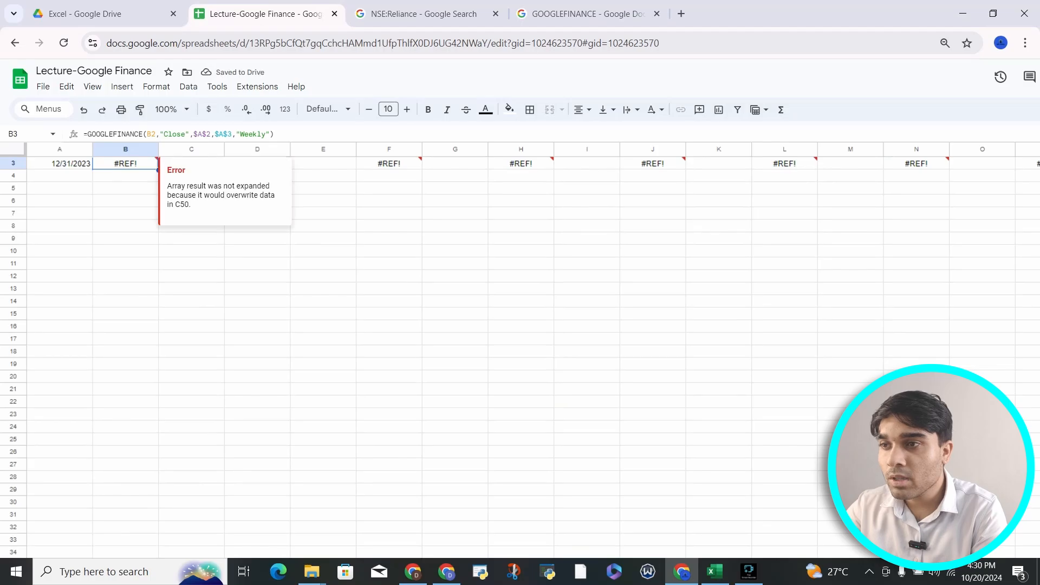
pyautogui.press('Right')
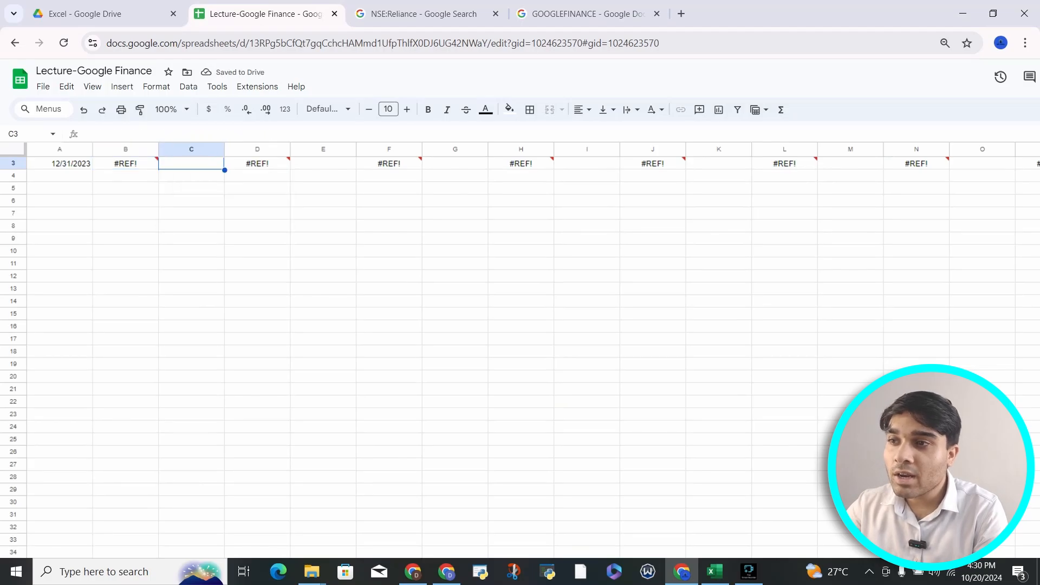
pyautogui.press('Down')
pyautogui.hotkey('ctrl', 'Down')
pyautogui.press('Down')
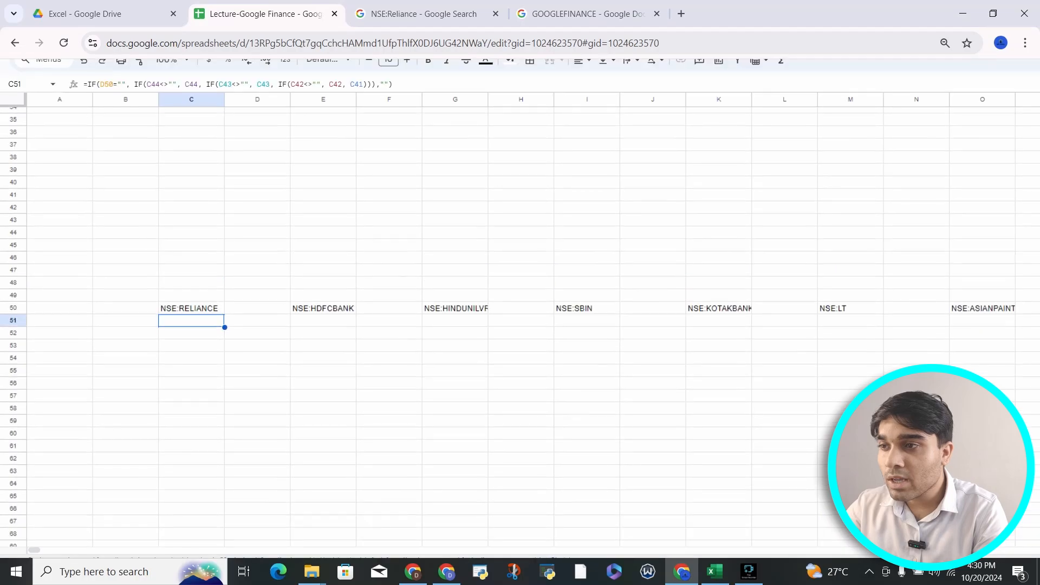
# Move the ticker and latest-close rows 50–51 down to rows 90–91
pyautogui.moveTo(13, 308); pyautogui.dragTo(13, 320)
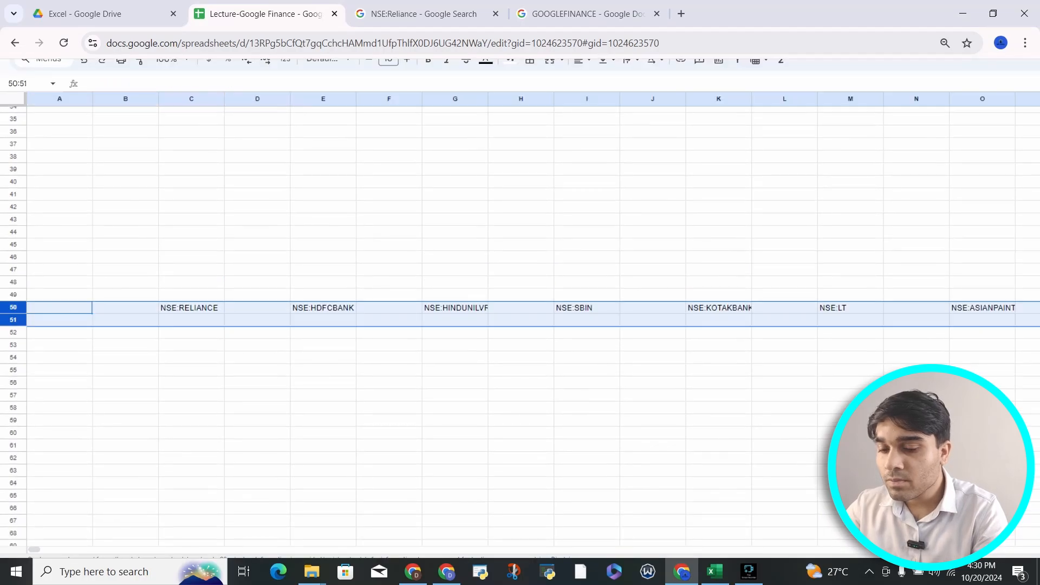
pyautogui.hotkey('ctrl', 'c')
pyautogui.press('Down')
pyautogui.press('Down')
pyautogui.press('Down')
pyautogui.press('Down')
pyautogui.press('Down')
pyautogui.press('Down')
pyautogui.press('Down')
pyautogui.press('Down')
pyautogui.press('Down')
pyautogui.press('Down')
pyautogui.press('Down')
pyautogui.press('Down')
pyautogui.press('Down')
pyautogui.press('Down')
pyautogui.press('Down')
pyautogui.press('Down')
pyautogui.press('Down')
pyautogui.press('Down')
pyautogui.press('Down')
pyautogui.press('Down')
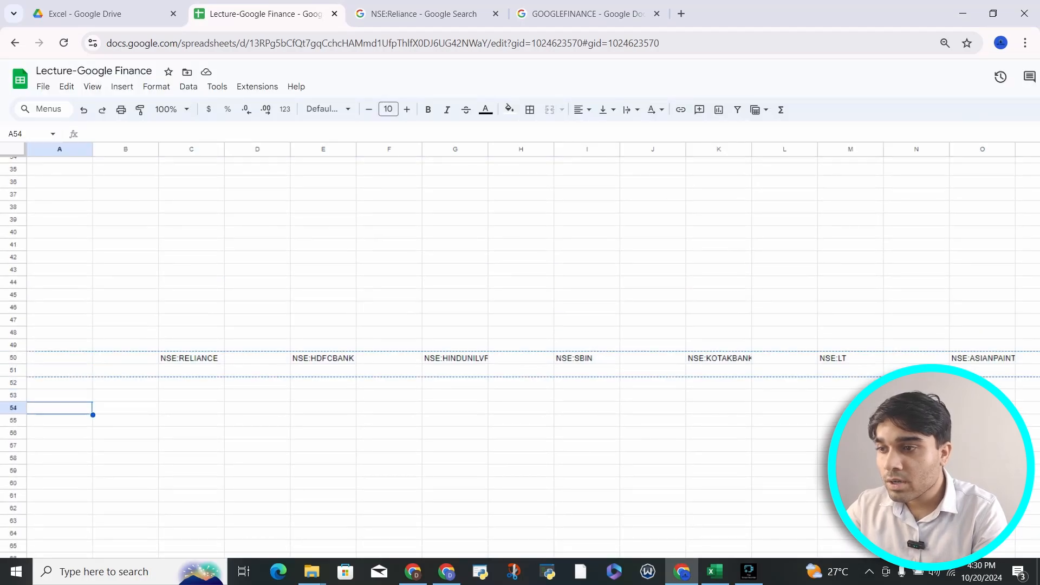
pyautogui.press('Down')
pyautogui.press('Down')
pyautogui.press('Down')
pyautogui.press('Down')
pyautogui.press('Down')
pyautogui.press('Down')
pyautogui.press('Down')
pyautogui.press('Down')
pyautogui.press('Down')
pyautogui.press('Down')
pyautogui.press('Down')
pyautogui.press('Down')
pyautogui.press('Down')
pyautogui.press('Down')
pyautogui.press('Down')
pyautogui.press('Down')
pyautogui.press('Down')
pyautogui.press('Down')
pyautogui.press('Down')
pyautogui.press('Down')
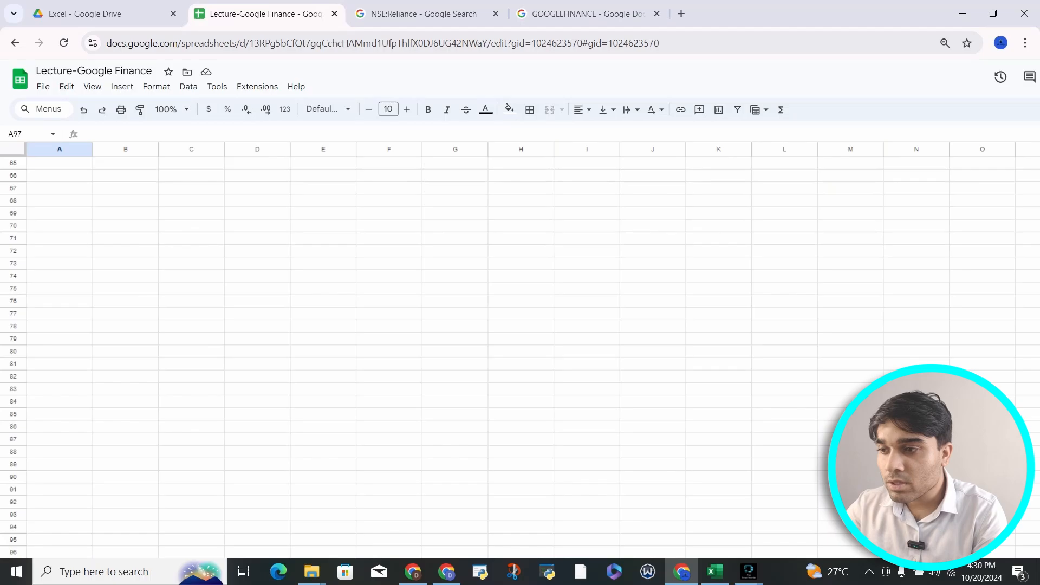
pyautogui.press('Up')
pyautogui.press('Up')
pyautogui.press('Up')
pyautogui.press('Up')
pyautogui.press('Up')
pyautogui.press('Up')
pyautogui.press('Up')
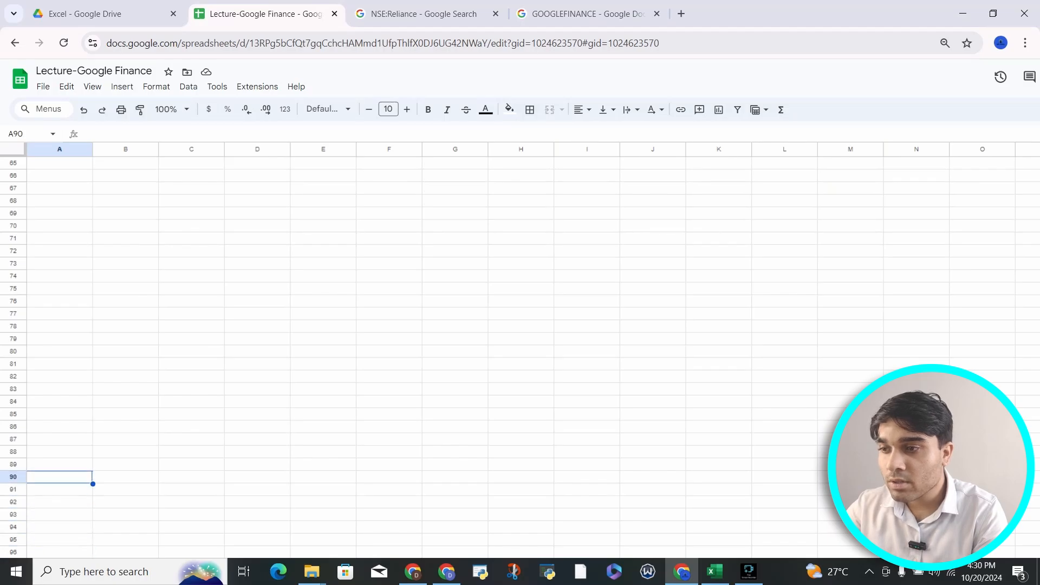
pyautogui.press('Up')
# Enter X over the Close header in C3 and over the closing value in C5 of the NSE:RELIANCE results
pyautogui.hotkey('ctrl', 'Up')
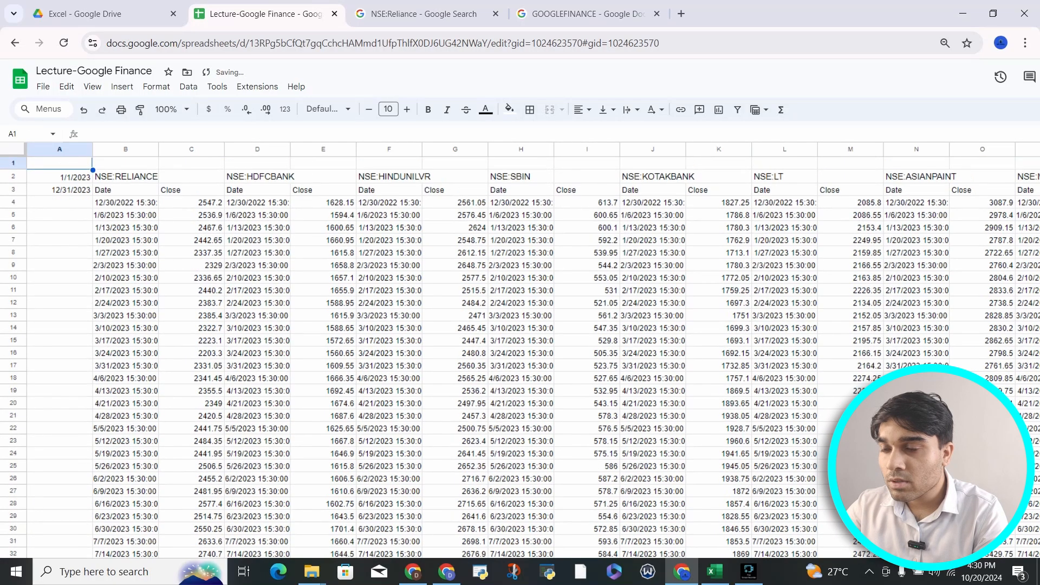
pyautogui.press('Right')
pyautogui.press('Right')
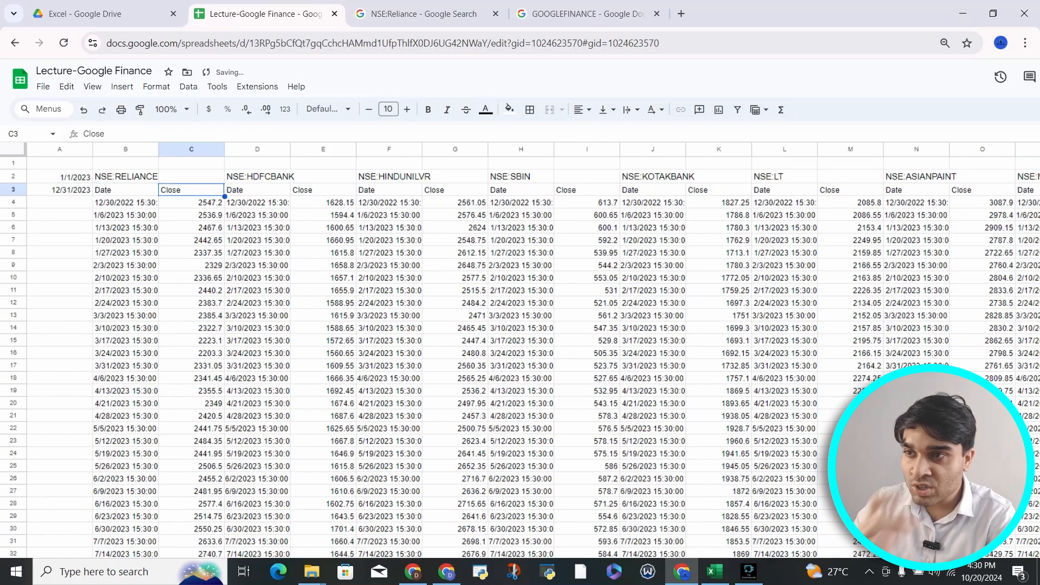
pyautogui.press('Down')
pyautogui.press('Up')
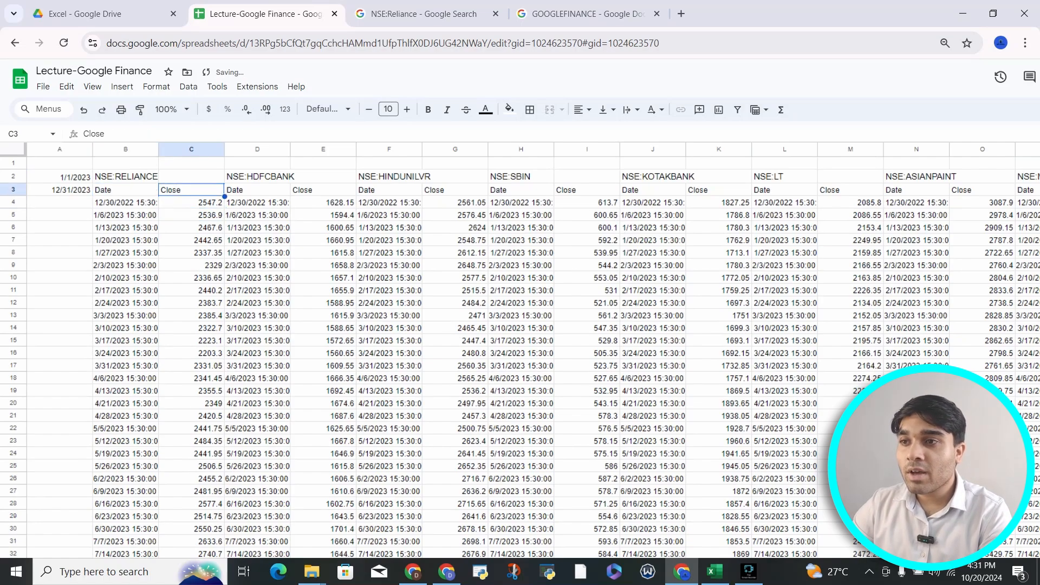
pyautogui.write('X')
pyautogui.press('Return')
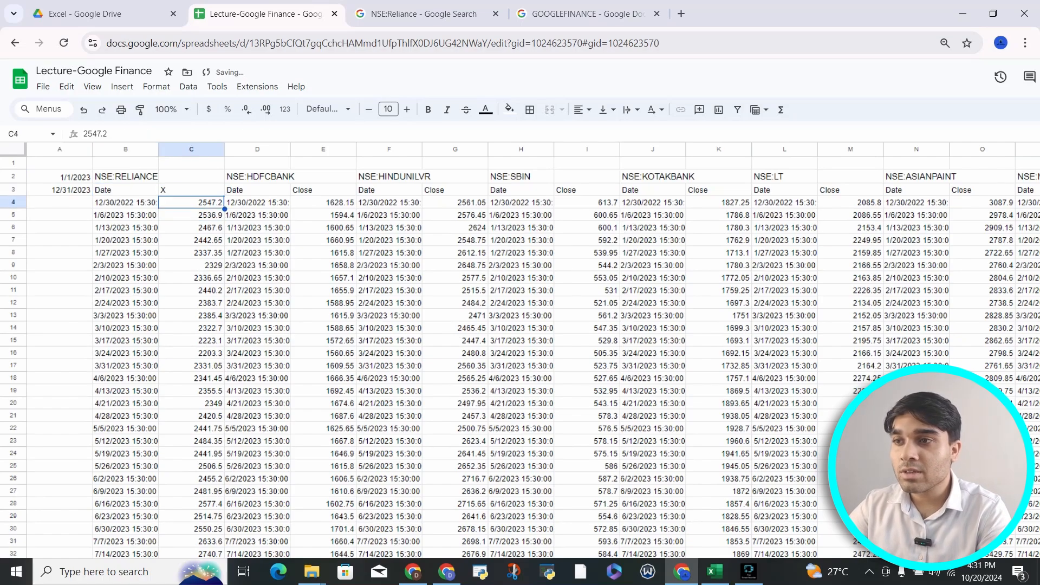
pyautogui.press('Down')
pyautogui.write('X')
pyautogui.press('Return')
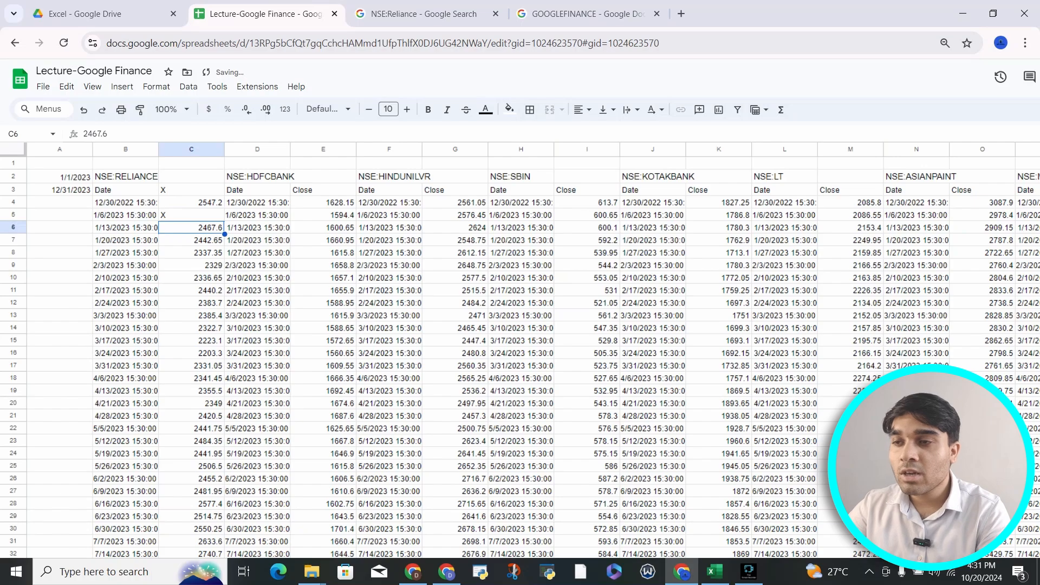
# Inspect how the GOOGLEFINANCE formula in B3 reacts to the manual entries inside its output range
pyautogui.press('Up')
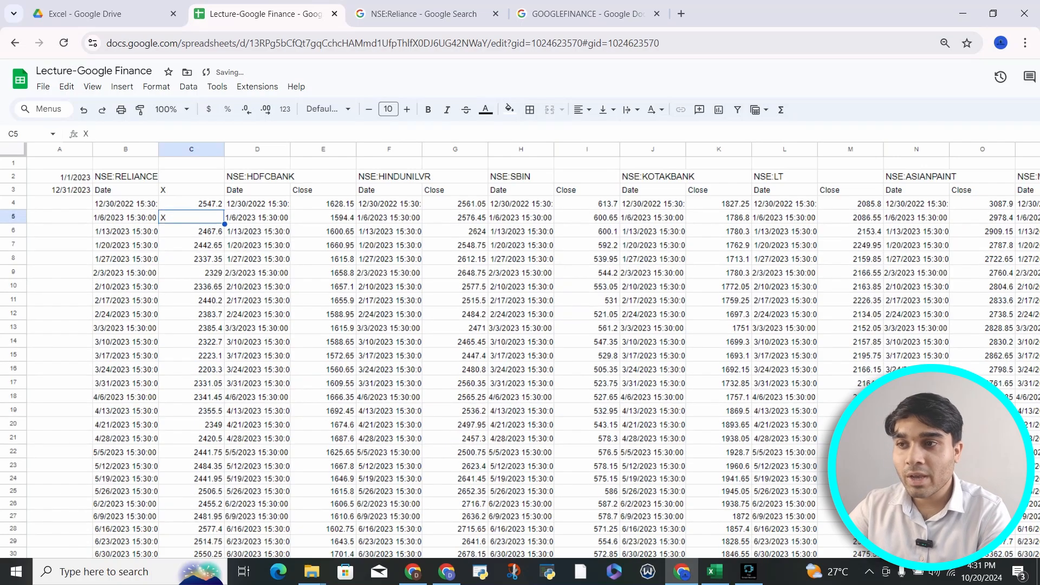
pyautogui.press('Up')
pyautogui.press('Up')
pyautogui.press('Left')
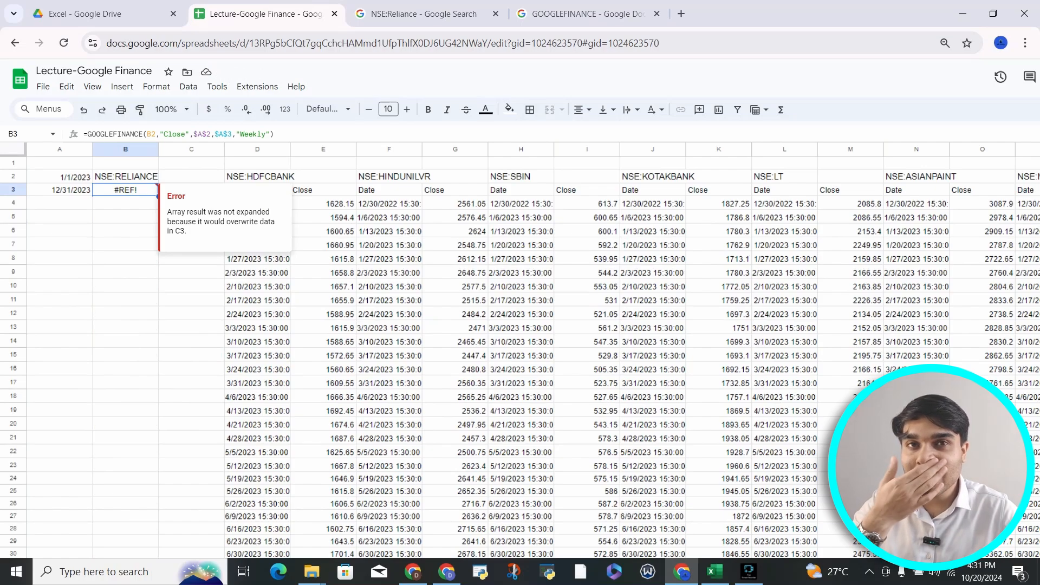
# Delete the X entries from C5 and C3 to free the NSE:RELIANCE output range
pyautogui.click(191, 259)
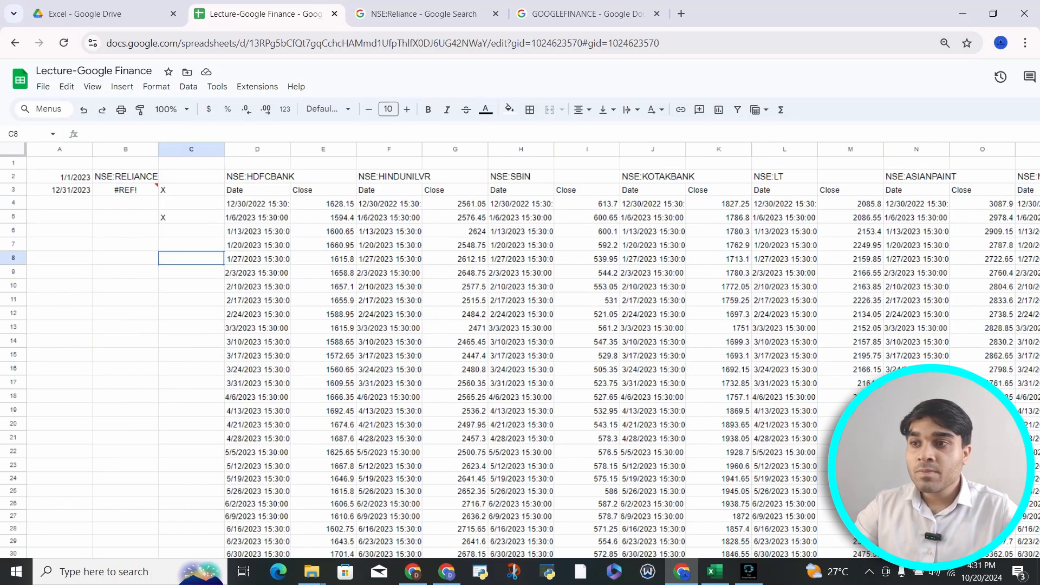
pyautogui.hotkey('ctrl', 'Up')
pyautogui.press('Delete')
pyautogui.hotkey('ctrl', 'Up')
pyautogui.press('Delete')
pyautogui.press('Down')
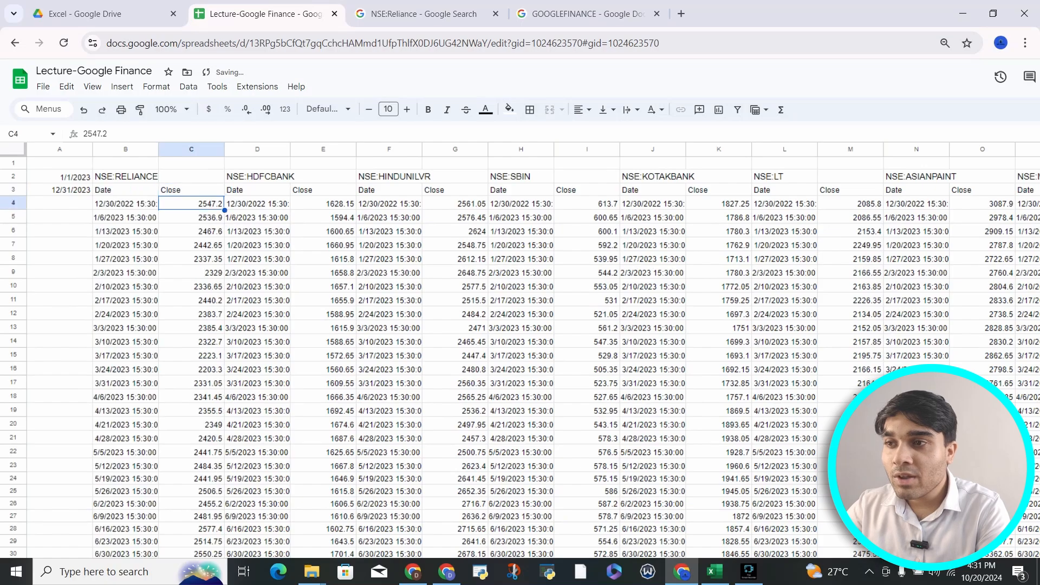
# Examine how far the weekly 2023 closes extend and the latest-close summary below them
pyautogui.hotkey('ctrl', 'Down')
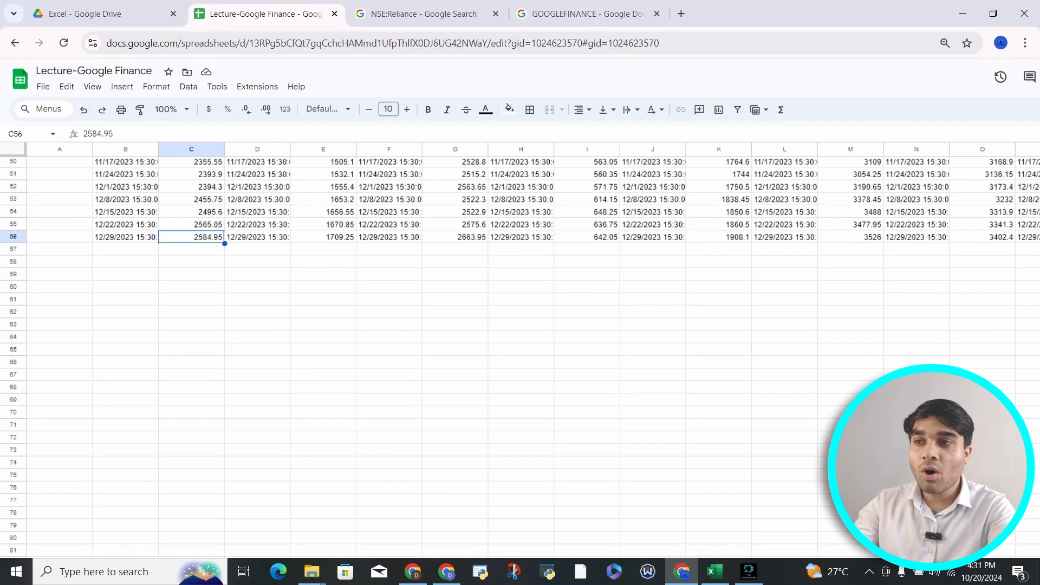
pyautogui.scroll(12, 520, 352)
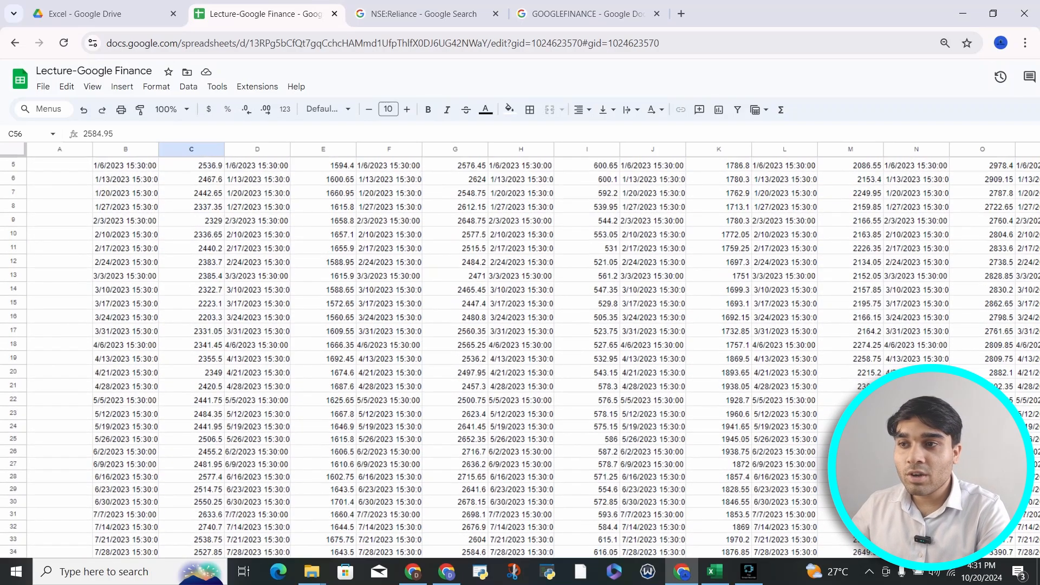
pyautogui.scroll(-15, 520, 352)
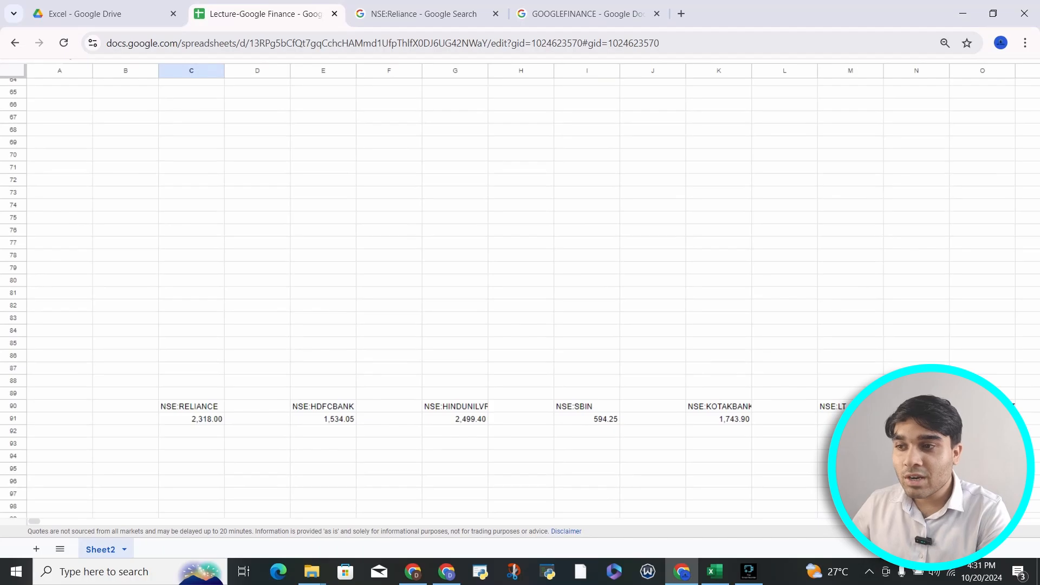
# Move the latest-close summary rows 90 and 91 up to rows 58 and 59, just below the weekly 2023 data
pyautogui.moveTo(13, 406); pyautogui.dragTo(13, 419)
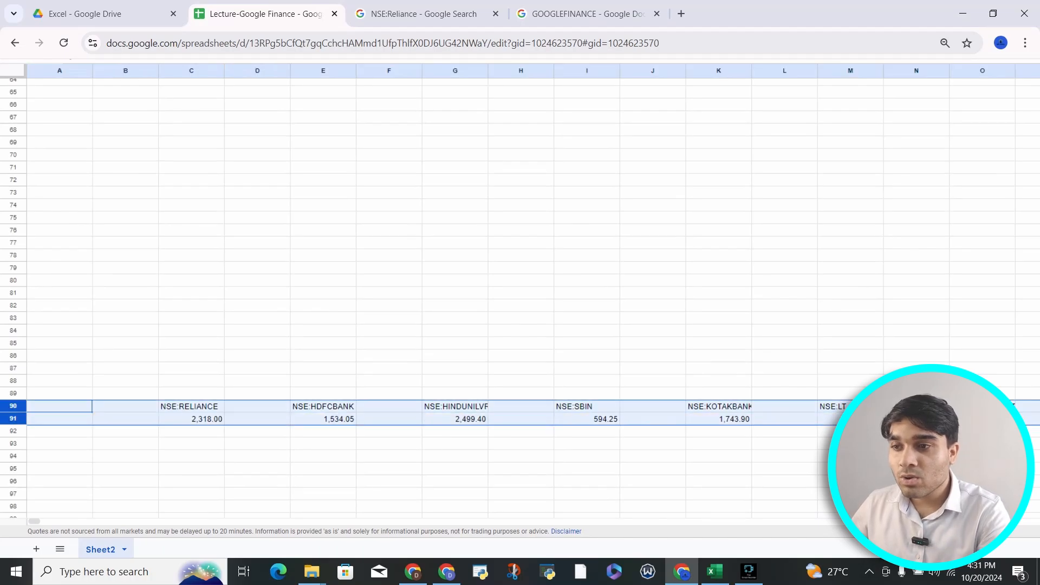
pyautogui.hotkey('ctrl', 'c')
pyautogui.press('Up')
pyautogui.press('Up')
pyautogui.press('Up')
pyautogui.press('Up')
pyautogui.press('Up')
pyautogui.press('Up')
pyautogui.press('Up')
pyautogui.press('Up')
pyautogui.press('Up')
pyautogui.press('Up')
pyautogui.press('Up')
pyautogui.press('Up')
pyautogui.press('Up')
pyautogui.press('Up')
pyautogui.press('Up')
pyautogui.press('Up')
pyautogui.press('Up')
pyautogui.press('Up')
pyautogui.press('Up')
pyautogui.press('Up')
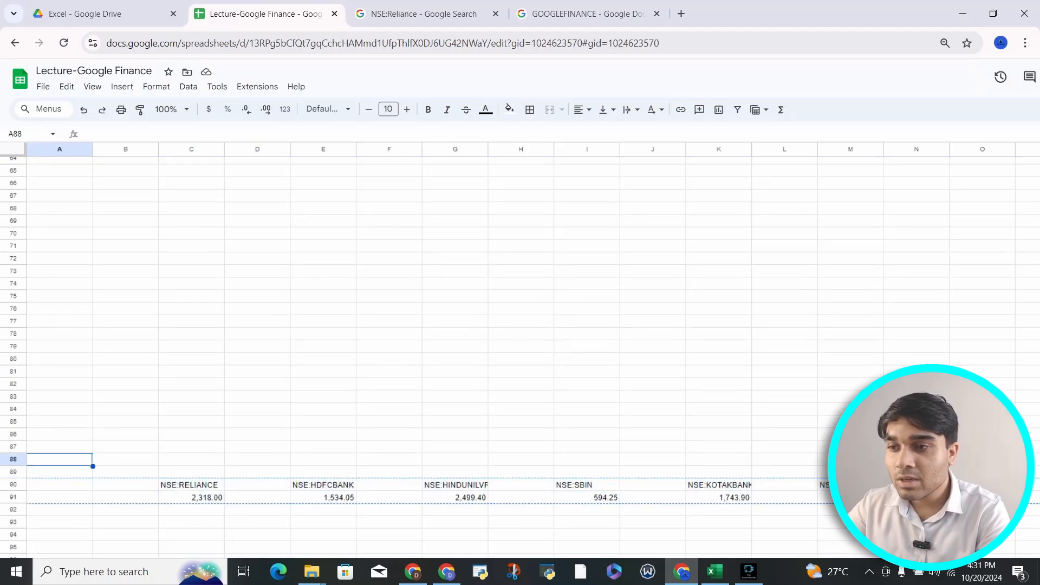
pyautogui.press('Up')
pyautogui.press('Up')
pyautogui.press('Up')
pyautogui.press('Up')
pyautogui.press('Up')
pyautogui.press('Up')
pyautogui.press('Up')
pyautogui.press('Up')
pyautogui.press('Up')
pyautogui.press('Up')
pyautogui.press('Up')
pyautogui.press('Up')
pyautogui.press('Up')
pyautogui.press('Up')
pyautogui.press('Up')
pyautogui.press('Up')
pyautogui.press('Up')
pyautogui.press('Up')
pyautogui.press('Up')
pyautogui.press('Up')
pyautogui.press('Down')
pyautogui.press('Down')
pyautogui.press('Down')
pyautogui.press('Down')
pyautogui.press('Down')
pyautogui.press('Down')
pyautogui.press('Down')
pyautogui.press('Down')
pyautogui.press('Down')
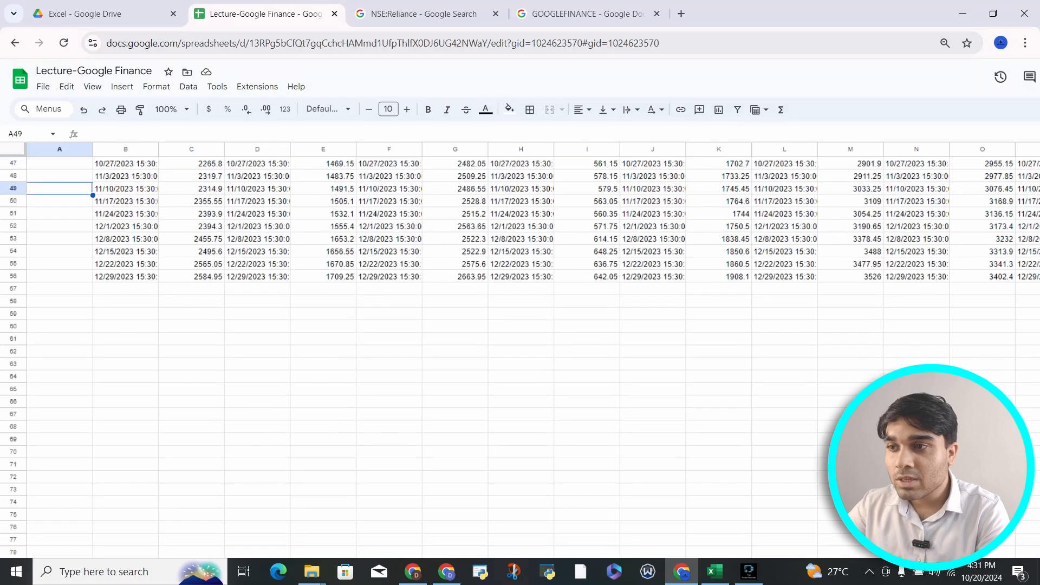
pyautogui.press('Down')
pyautogui.press('Down')
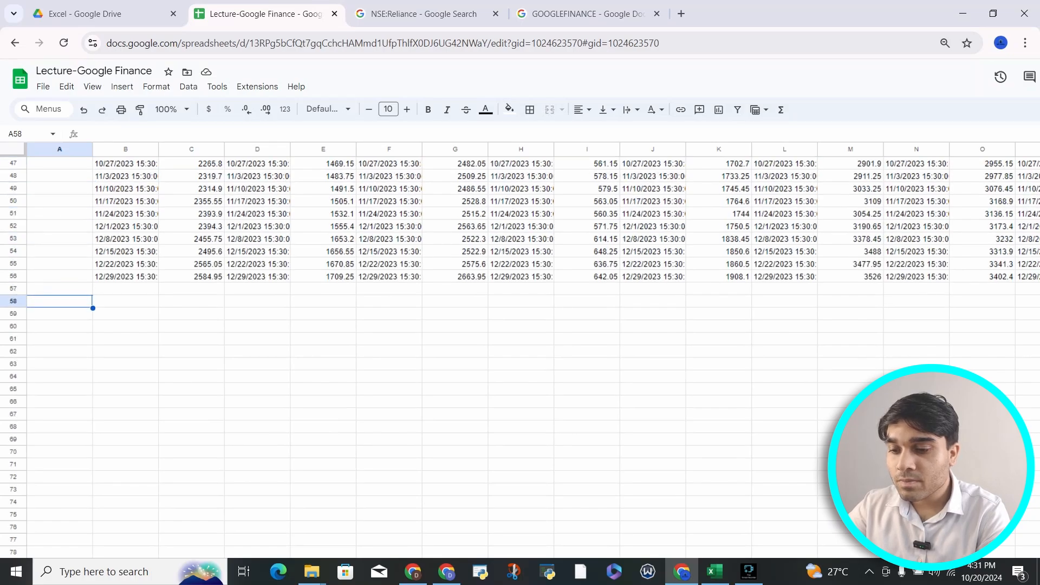
pyautogui.hotkey('ctrl', 'v')
# Inspect which weekly closes the NSE:RELIANCE latest-close formula in C59 refers to
pyautogui.press('Right')
pyautogui.press('Right')
pyautogui.press('Down')
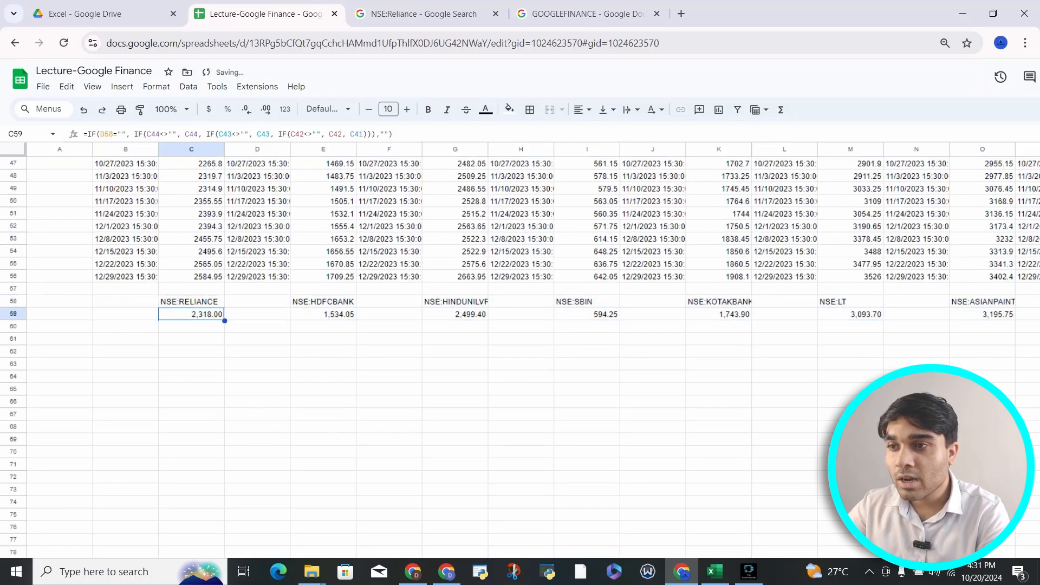
pyautogui.press('F2')
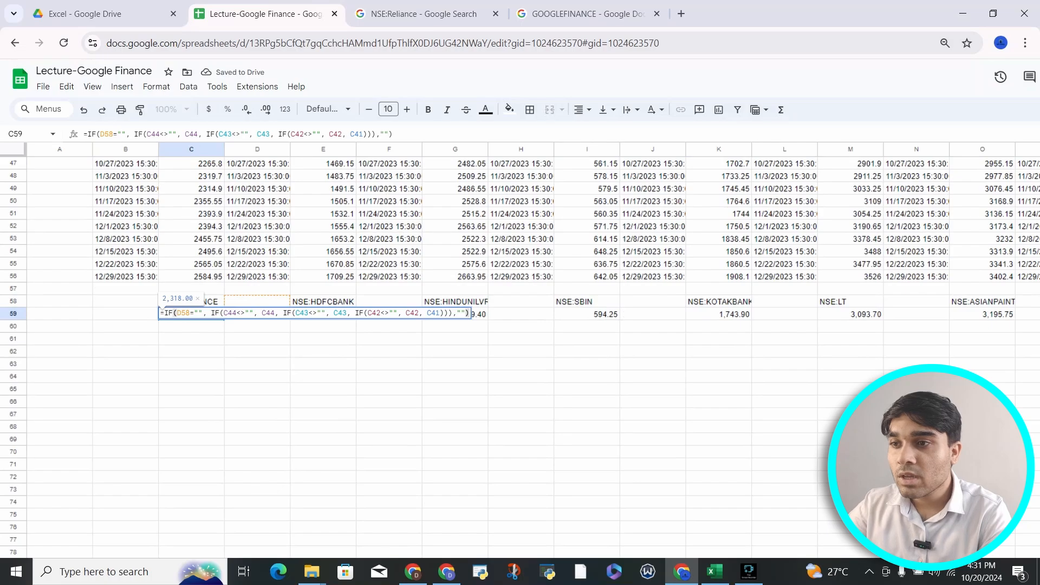
pyautogui.scroll(3, 520, 347)
pyautogui.scroll(-3, 520, 346)
pyautogui.scroll(1, 521, 346)
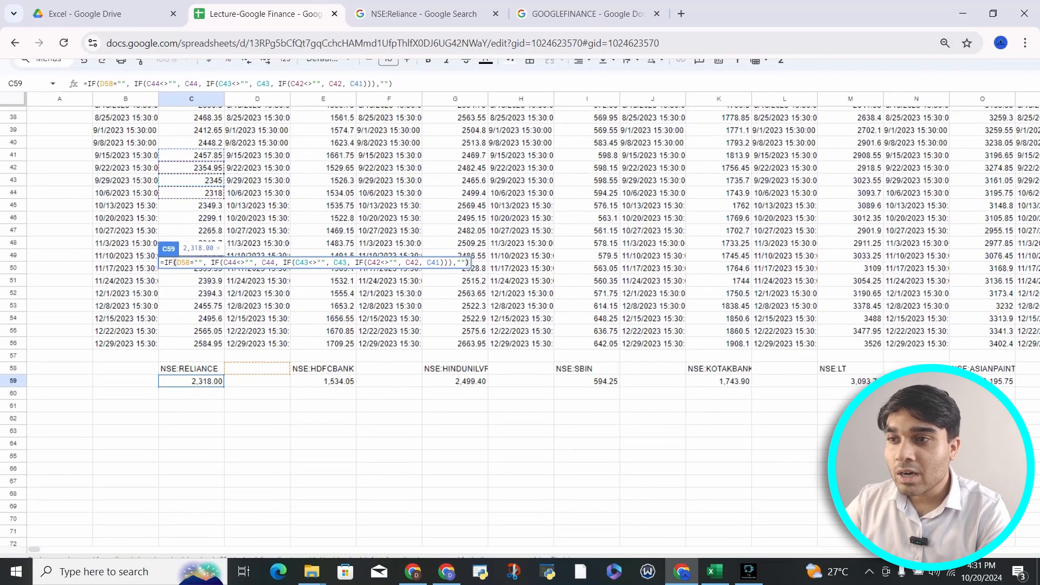
pyautogui.press('Escape')
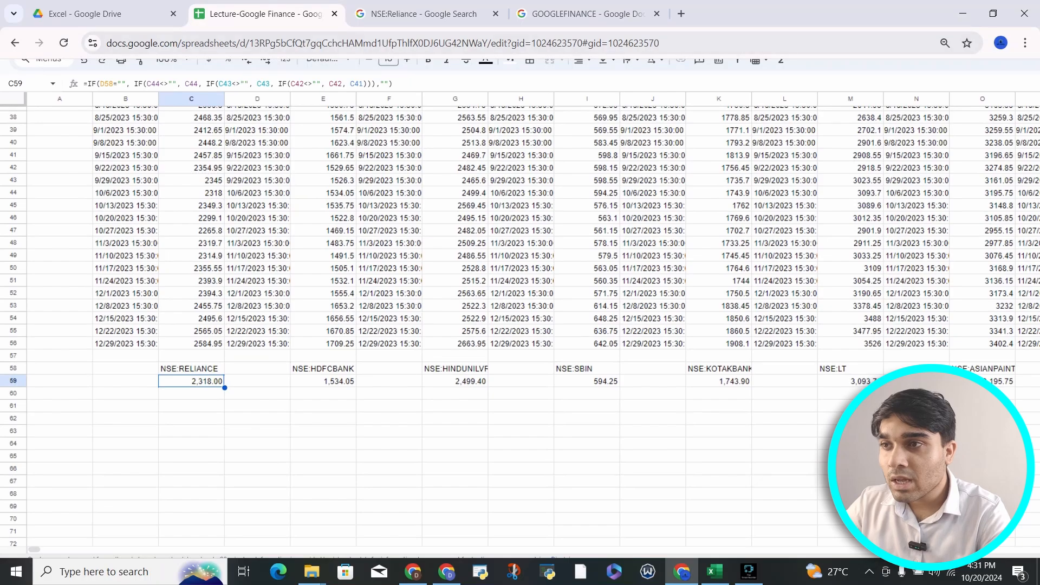
# Change the C44 test and result in the C59 latest-close formula to C57
pyautogui.press('F2')
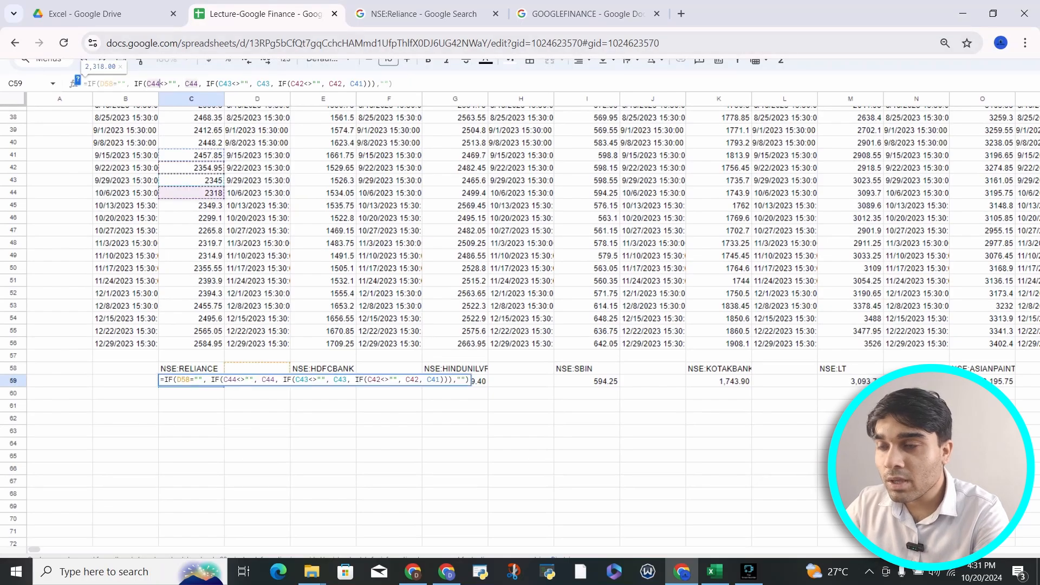
pyautogui.press('BackSpace')
pyautogui.press('BackSpace')
pyautogui.press('BackSpace')
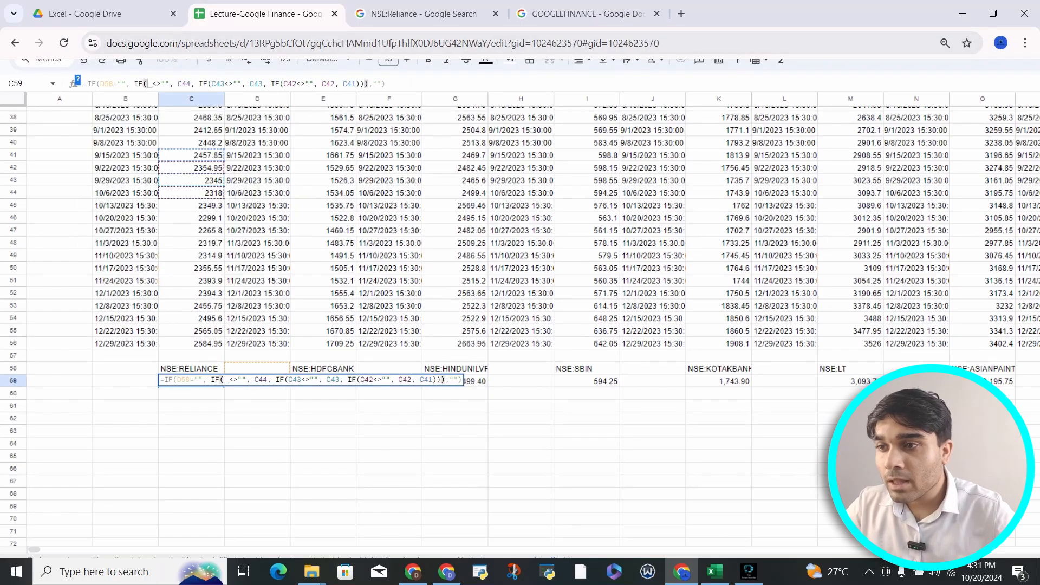
pyautogui.write('C56')
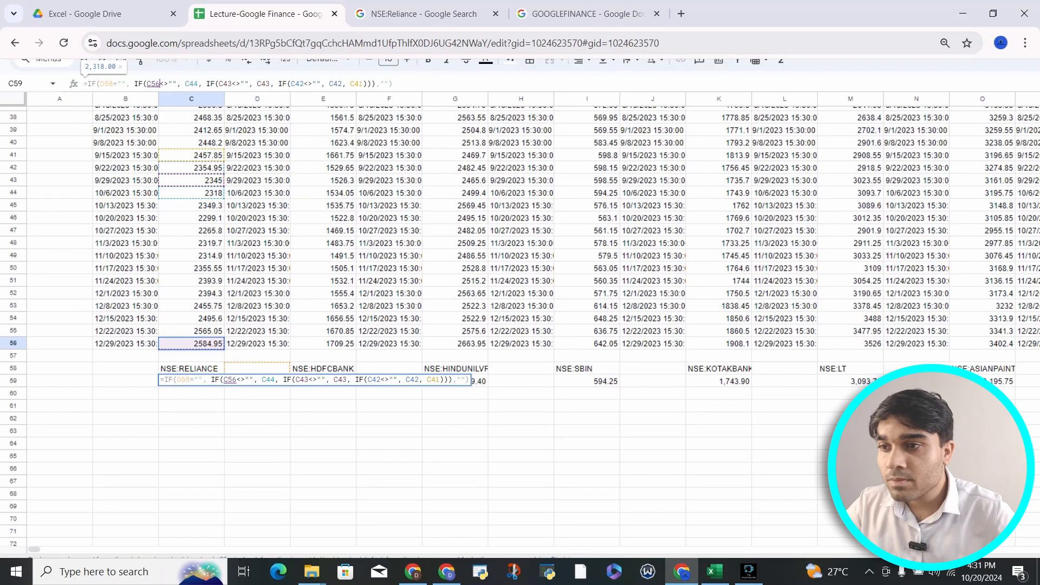
pyautogui.press('Down')
pyautogui.click(198, 84)
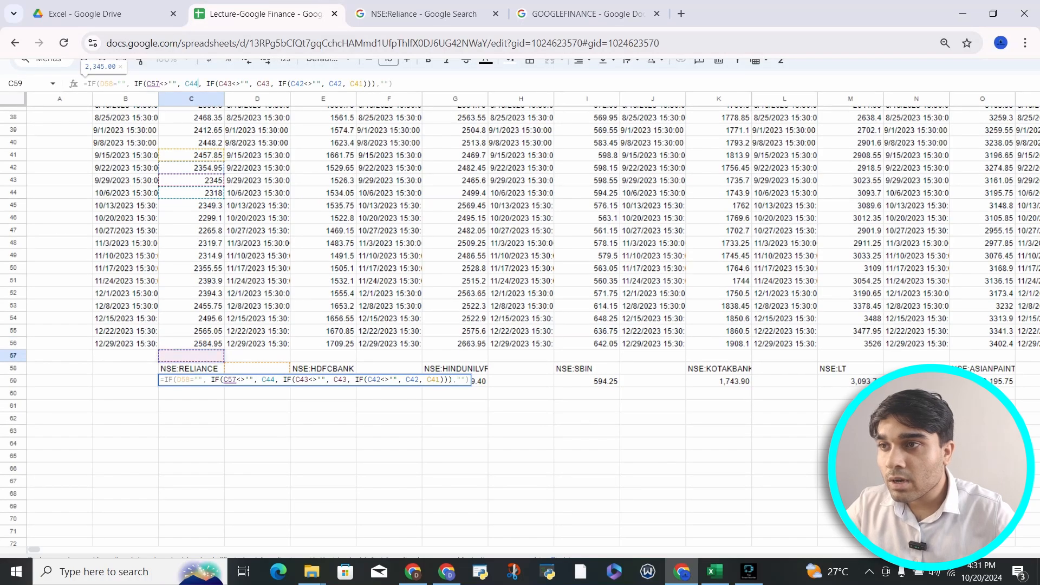
pyautogui.press('BackSpace')
pyautogui.press('BackSpace')
pyautogui.write('57')
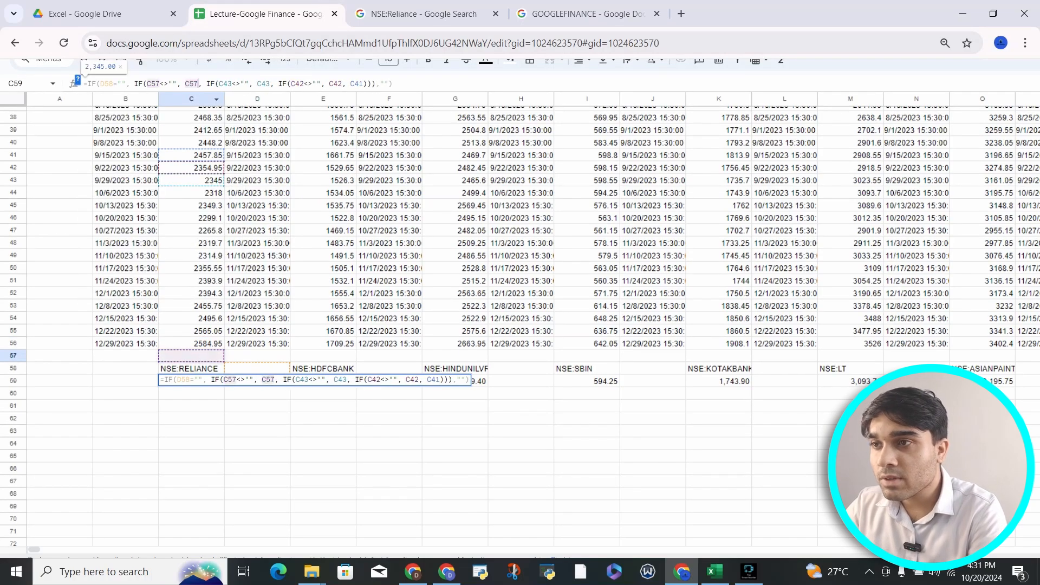
# Change the second nested IF in the C59 formula to test and return C56
pyautogui.click(232, 84)
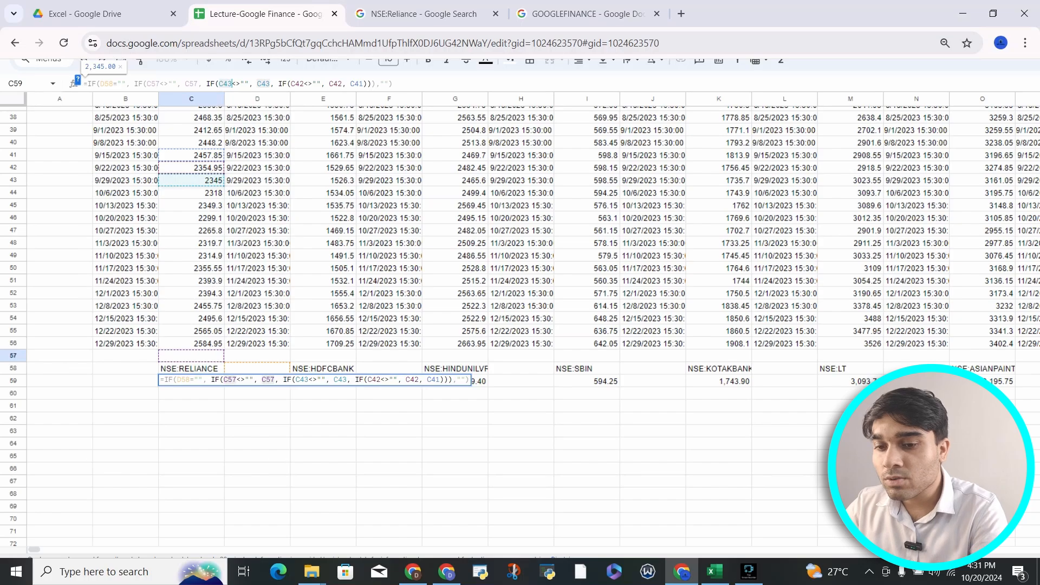
pyautogui.press('BackSpace')
pyautogui.press('BackSpace')
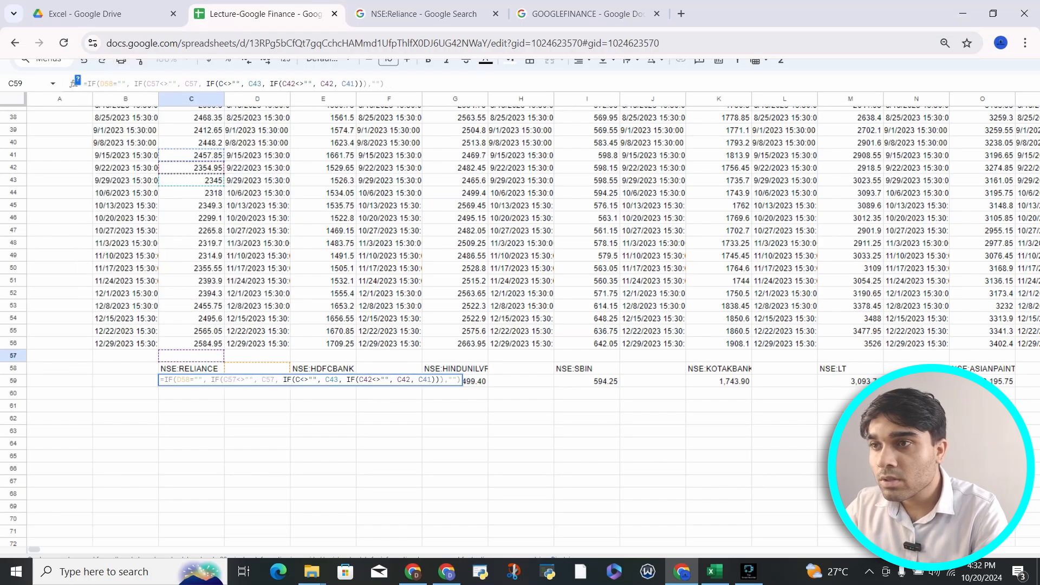
pyautogui.write('56')
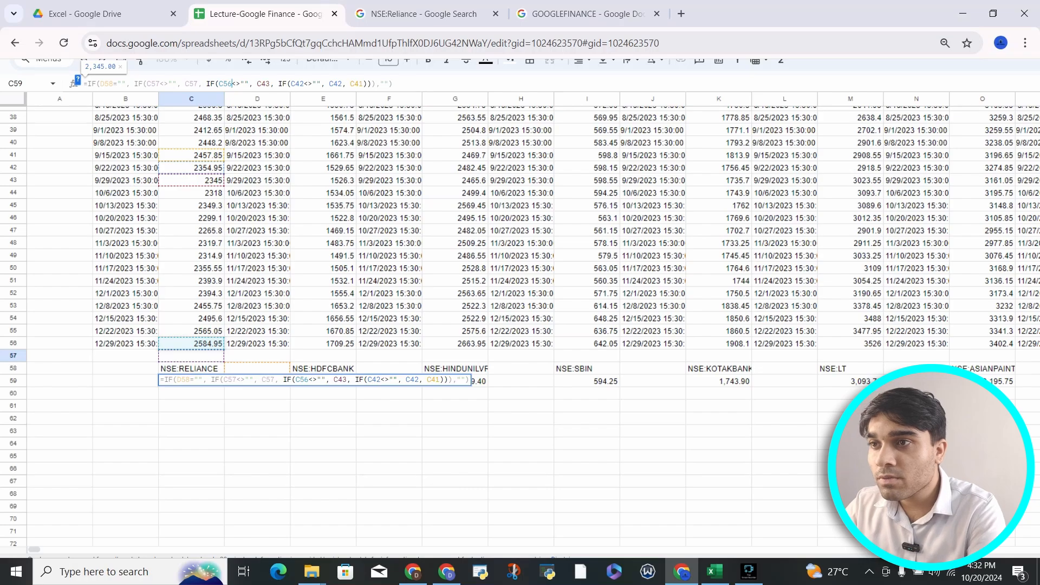
pyautogui.press('BackSpace')
pyautogui.press('BackSpace')
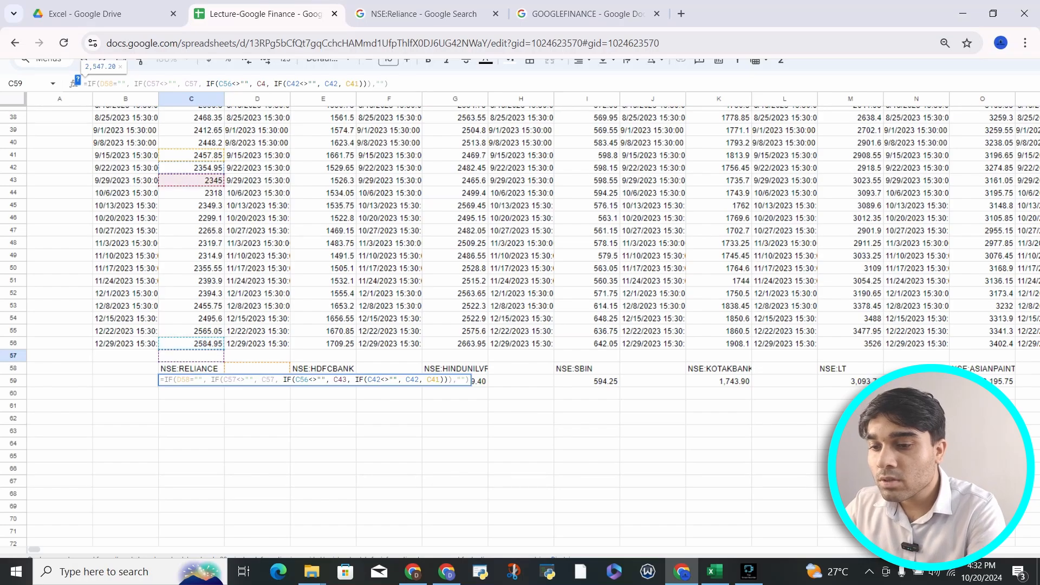
pyautogui.write('56')
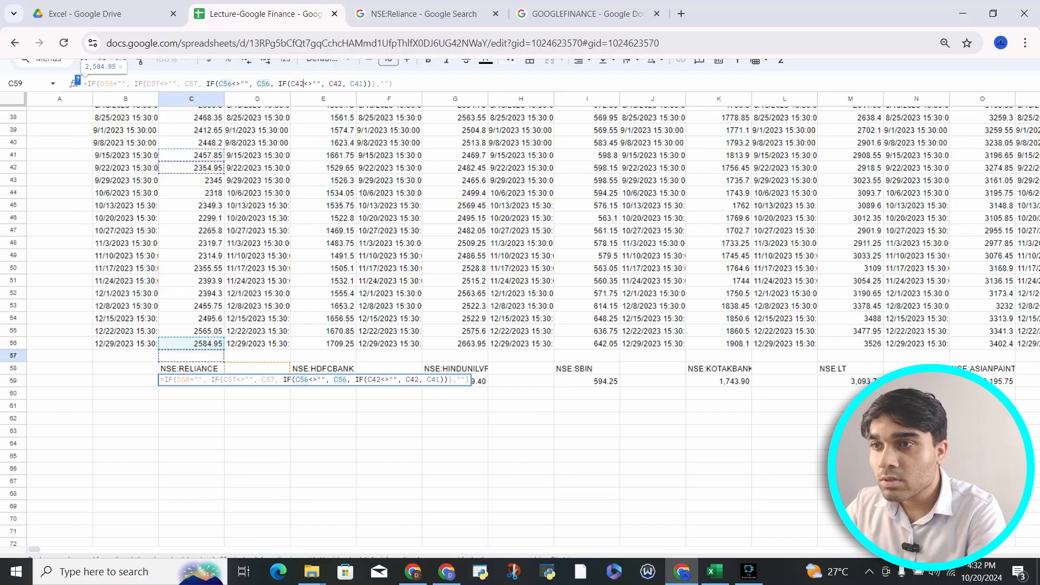
# Change the innermost IF in the C59 formula to test and return C55
pyautogui.press('BackSpace')
pyautogui.press('BackSpace')
pyautogui.write('55')
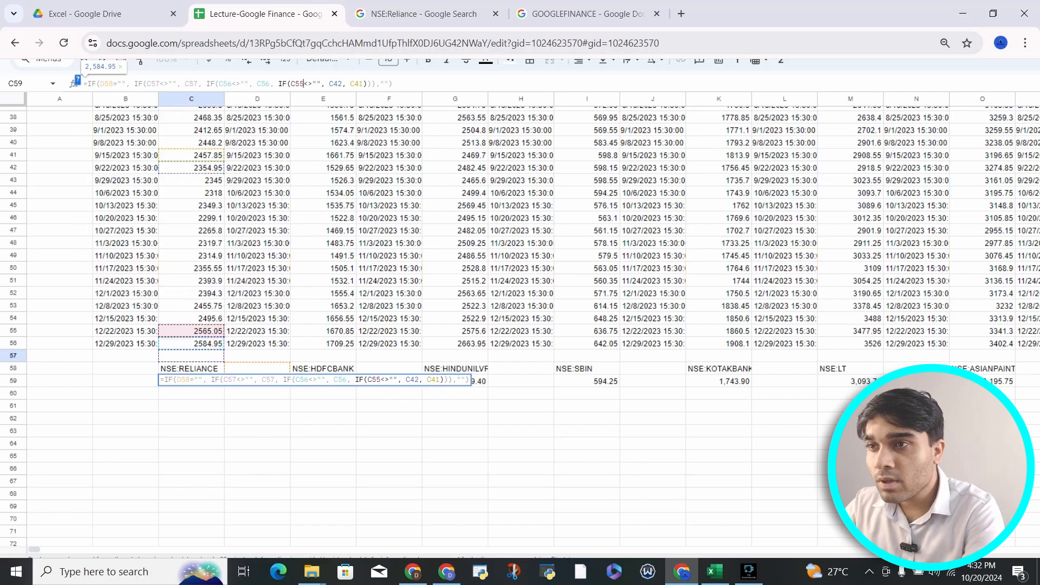
pyautogui.click(342, 84)
pyautogui.press('BackSpace')
pyautogui.press('BackSpace')
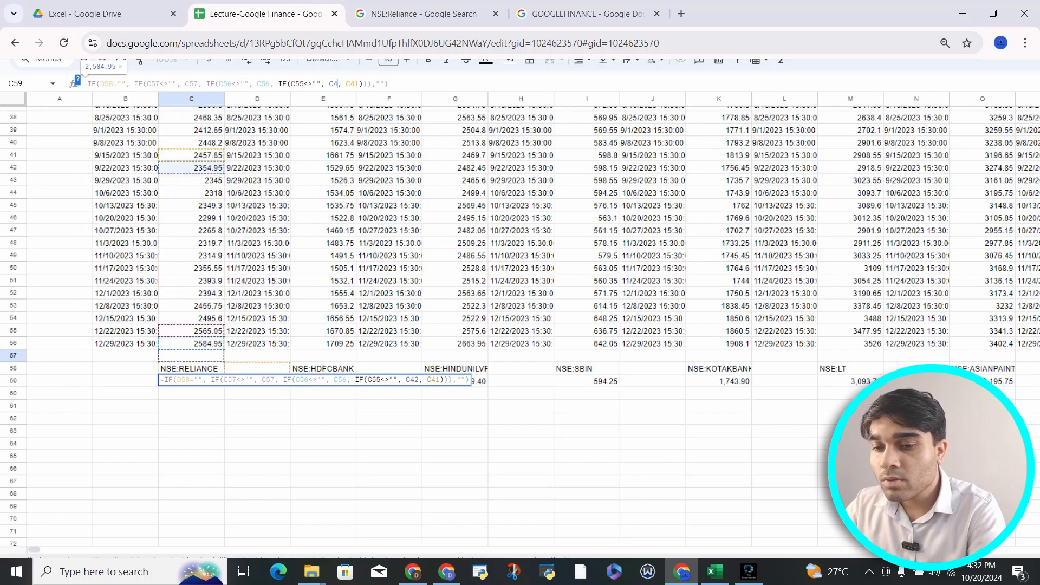
pyautogui.write('55')
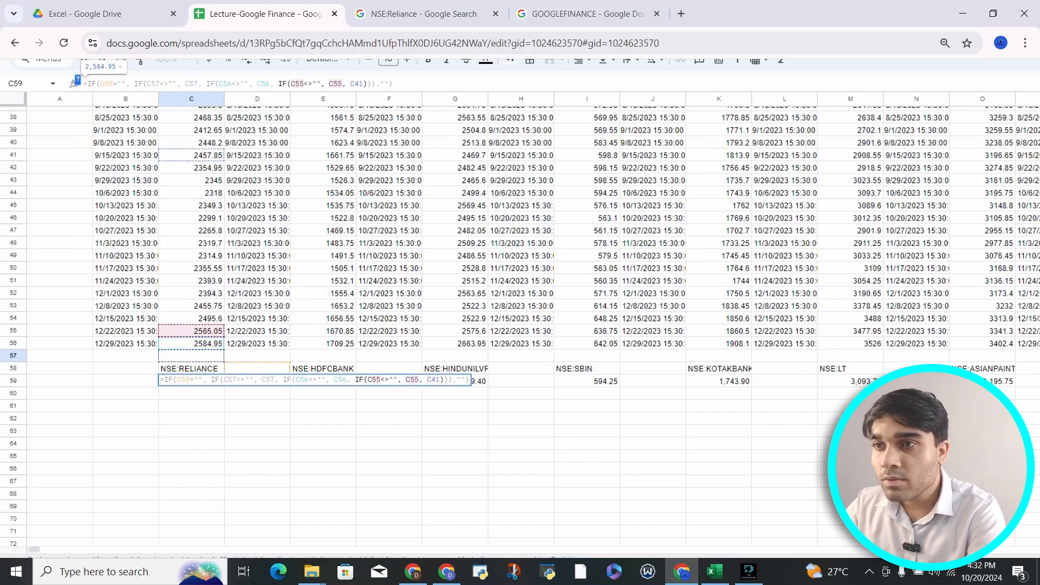
# Set the final fallback reference in the C59 formula to C54 and commit the formula
pyautogui.click(363, 83)
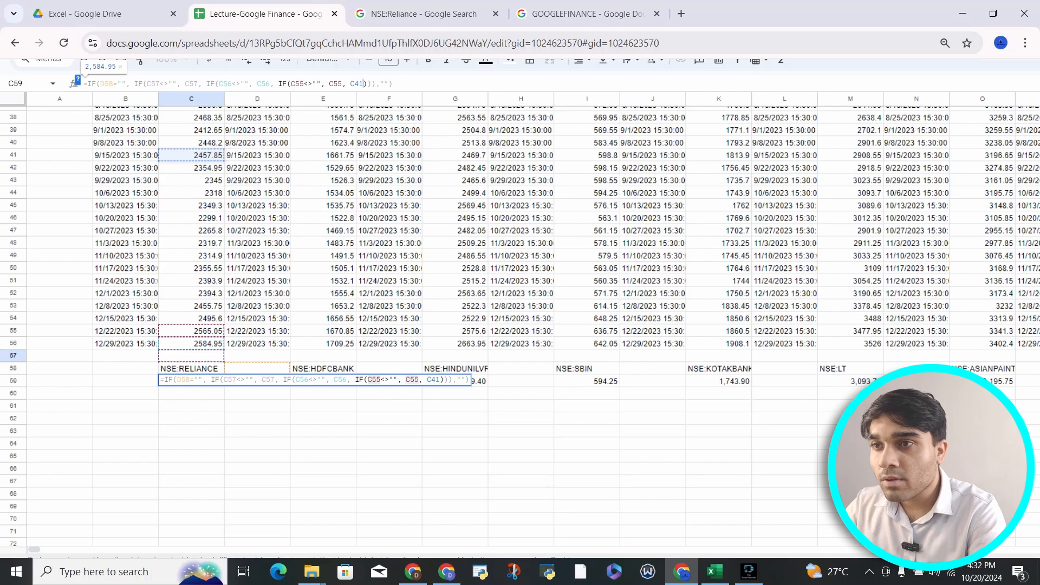
pyautogui.press('BackSpace')
pyautogui.press('BackSpace')
pyautogui.write('54')
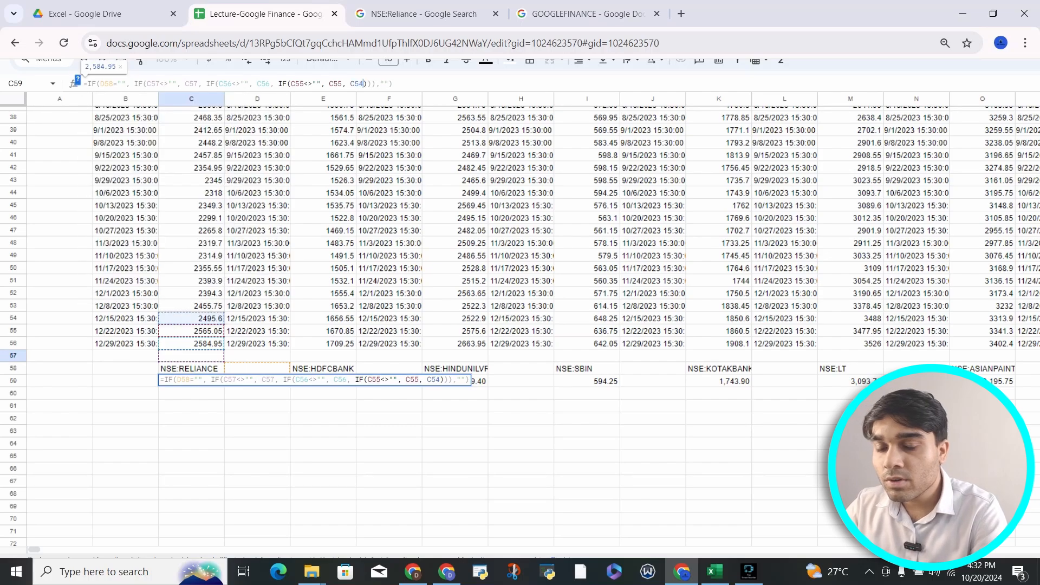
pyautogui.press('Return')
pyautogui.press('Up')
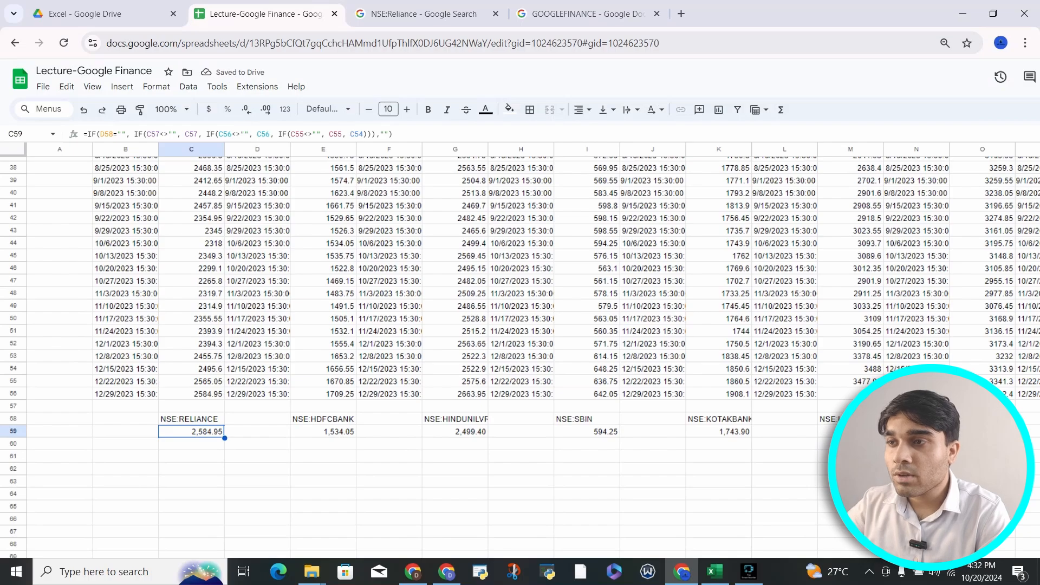
# Examine how far the latest-close summary rows extend across the sheet, up to the last stock column
pyautogui.hotkey('ctrl', 'shift', 'Right')
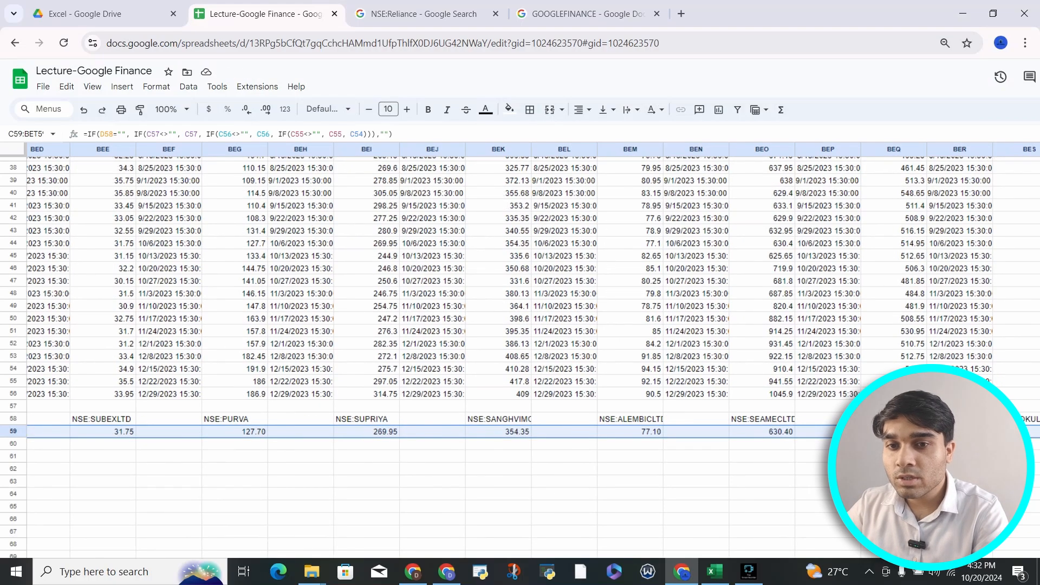
pyautogui.press('Left')
pyautogui.press('Up')
pyautogui.press('Right')
pyautogui.press('Up')
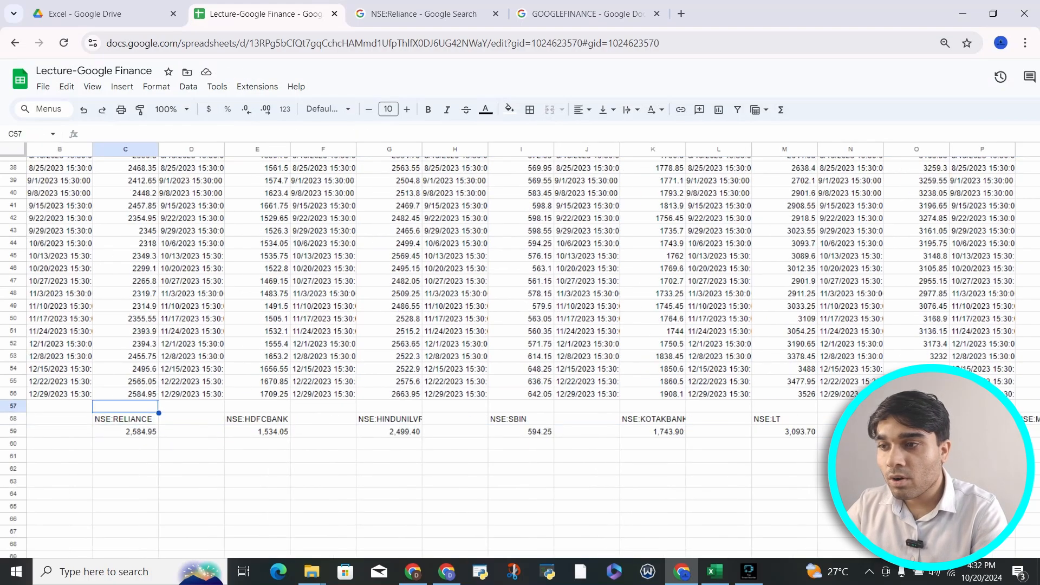
pyautogui.hotkey('ctrl', 'Right')
pyautogui.press('Down')
pyautogui.hotkey('ctrl', 'Left')
pyautogui.hotkey('ctrl', 'Left')
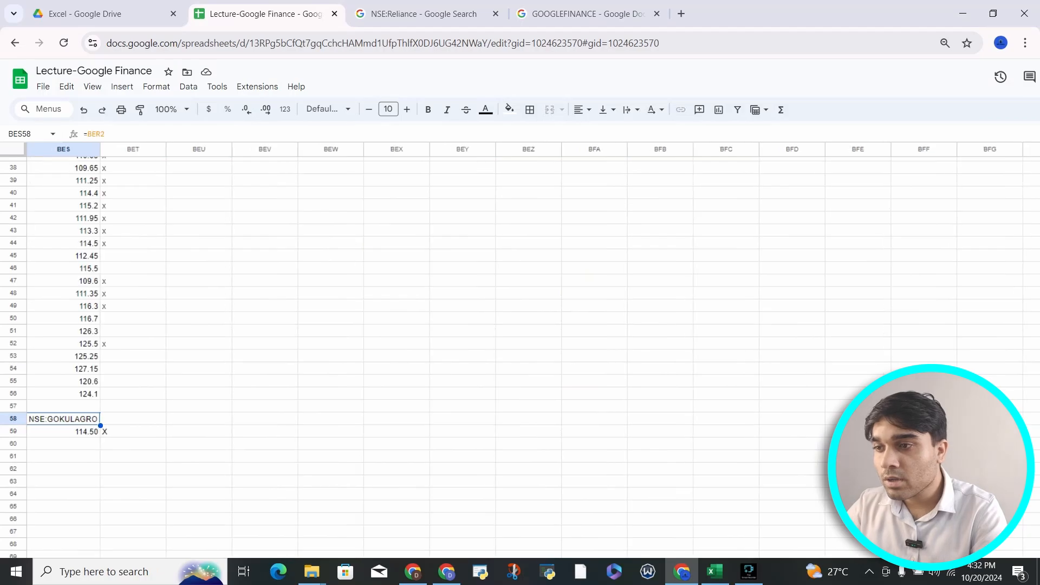
# Delete the X markers in column BET from row 45 downward, beside the NSE:GOKULAGRO closes
pyautogui.press('Right')
pyautogui.press('Up')
pyautogui.press('Up')
pyautogui.press('Up')
pyautogui.press('Up')
pyautogui.press('Up')
pyautogui.press('Up')
pyautogui.press('Up')
pyautogui.press('Up')
pyautogui.press('Up')
pyautogui.press('Up')
pyautogui.press('Up')
pyautogui.press('Up')
pyautogui.press('Up')
pyautogui.hotkey('shift', 'Down')
pyautogui.hotkey('shift', 'Down')
pyautogui.hotkey('shift', 'Down')
pyautogui.hotkey('shift', 'Down')
pyautogui.hotkey('shift', 'Down')
pyautogui.hotkey('shift', 'Down')
pyautogui.hotkey('shift', 'Down')
pyautogui.hotkey('shift', 'Down')
pyautogui.hotkey('shift', 'Down')
pyautogui.hotkey('shift', 'Down')
pyautogui.hotkey('shift', 'Down')
pyautogui.hotkey('shift', 'Down')
pyautogui.hotkey('shift', 'Down')
pyautogui.hotkey('shift', 'Down')
pyautogui.hotkey('shift', 'Down')
pyautogui.hotkey('shift', 'Down')
pyautogui.hotkey('shift', 'Down')
pyautogui.hotkey('shift', 'Down')
pyautogui.hotkey('shift', 'Down')
pyautogui.hotkey('shift', 'Down')
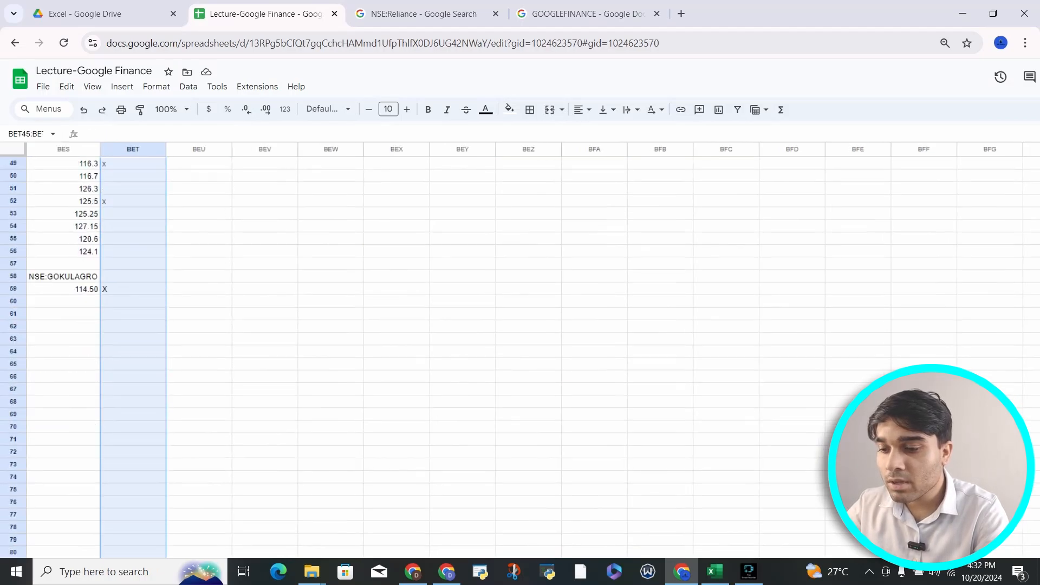
pyautogui.press('Delete')
# Inspect the references in the NSE:GOKULAGRO latest-close formula in BES59 and the emptied cell beside it
pyautogui.press('Down')
pyautogui.press('Down')
pyautogui.press('Down')
pyautogui.press('Down')
pyautogui.press('Down')
pyautogui.press('Down')
pyautogui.press('Down')
pyautogui.press('Down')
pyautogui.press('Down')
pyautogui.press('Down')
pyautogui.press('Down')
pyautogui.press('Down')
pyautogui.press('Down')
pyautogui.press('Down')
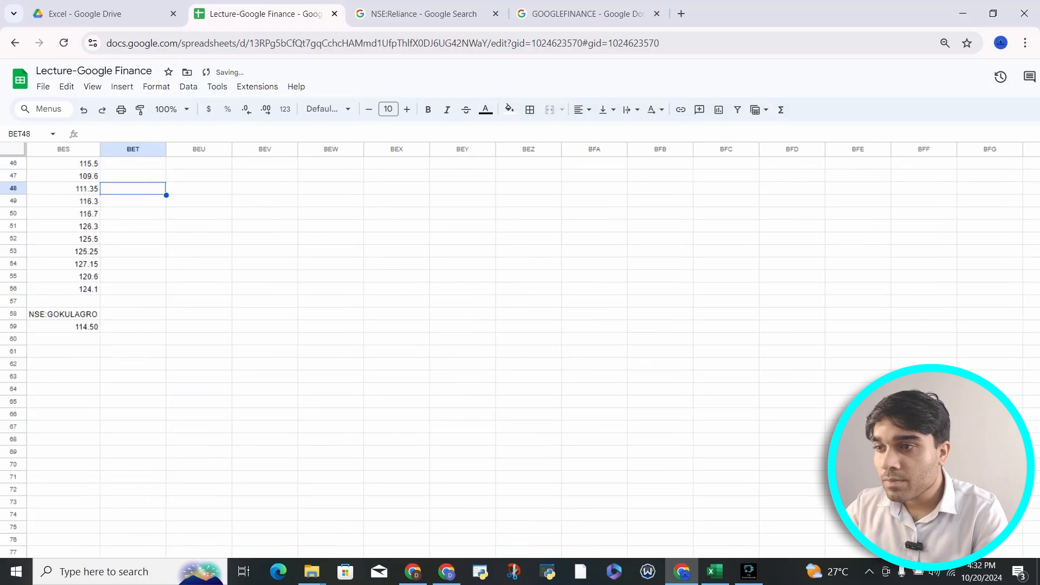
pyautogui.press('Left')
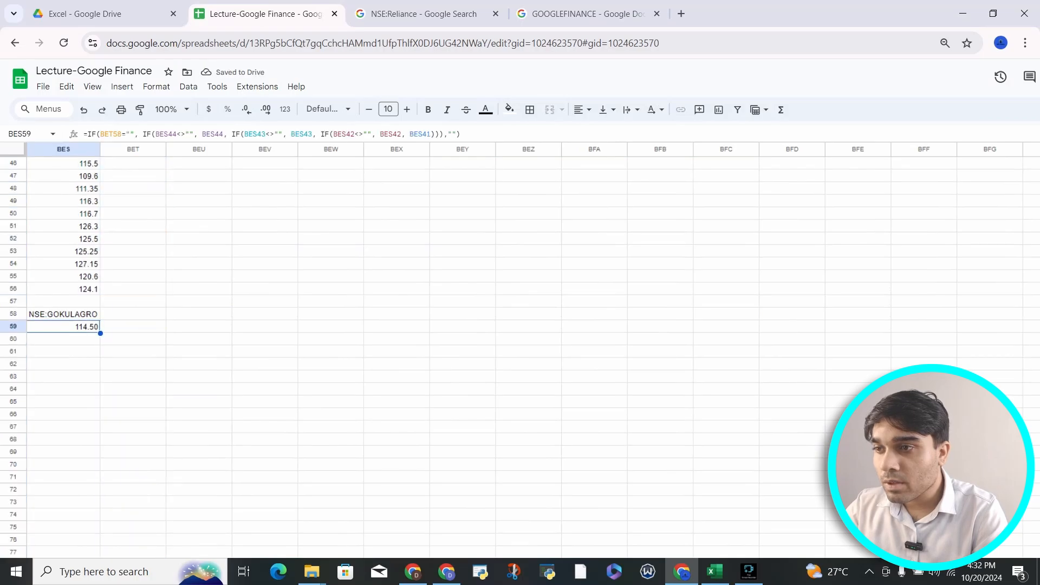
pyautogui.press('Right')
pyautogui.press('Left')
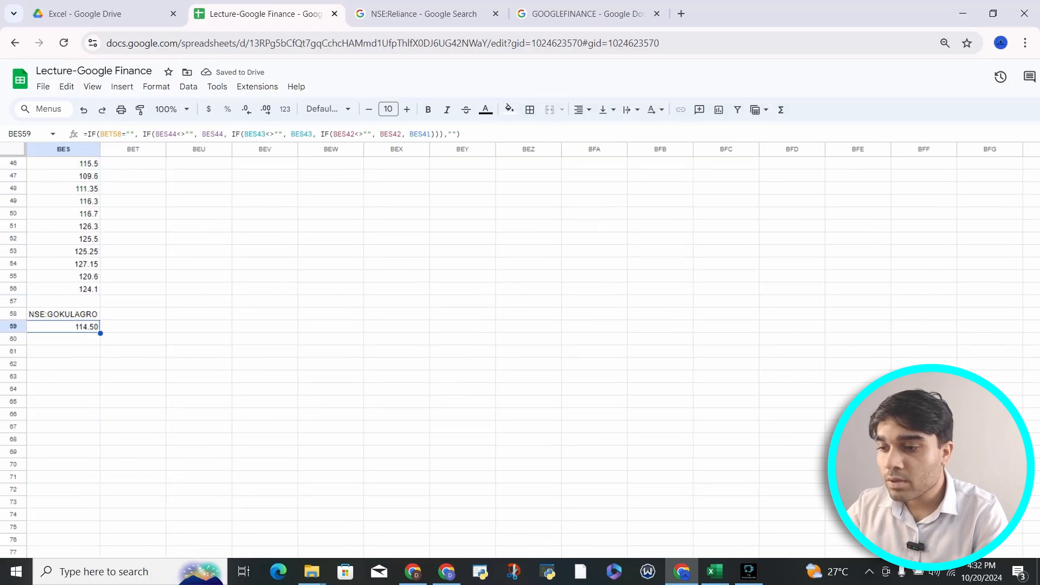
pyautogui.press('F2')
pyautogui.press('Escape')
pyautogui.press('Right')
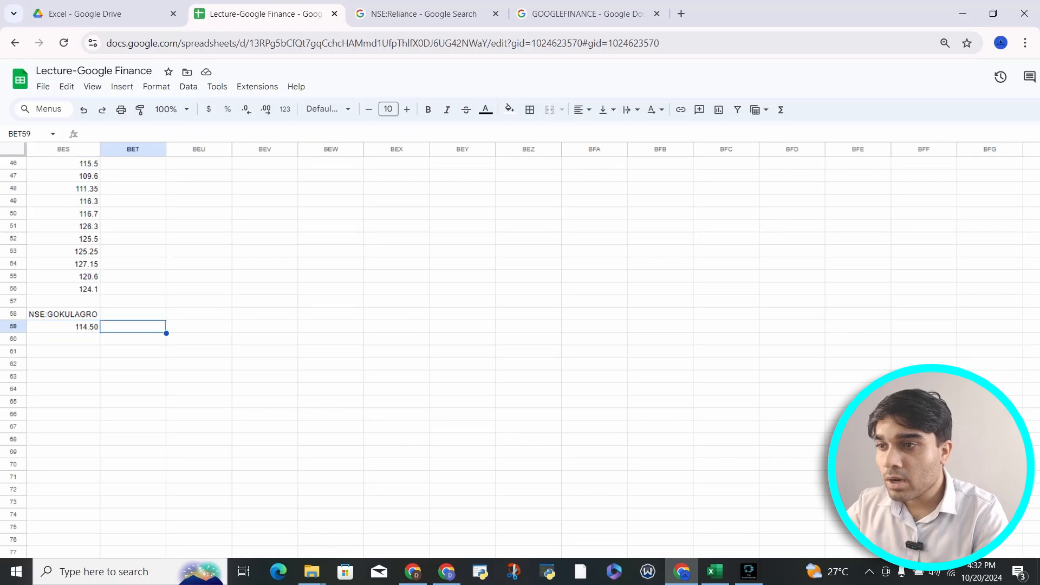
pyautogui.press('Up')
pyautogui.press('Up')
pyautogui.press('Up')
pyautogui.press('Down')
pyautogui.press('Down')
pyautogui.press('Down')
pyautogui.press('Up')
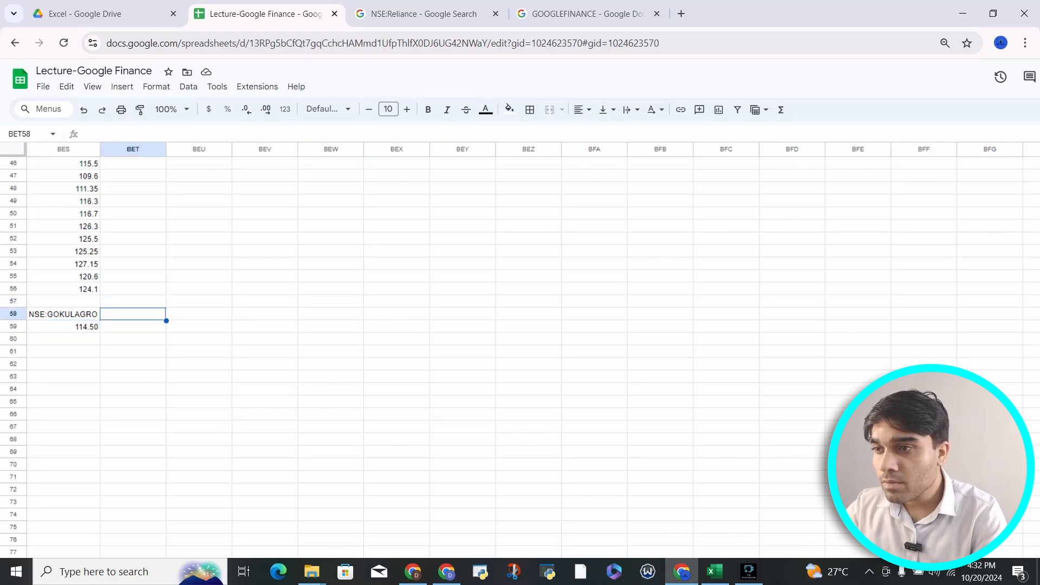
# Fill the corrected latest-close formula in C59 rightward across row 59 through column BES
pyautogui.press('Left')
pyautogui.press('Home')
pyautogui.press('Right')
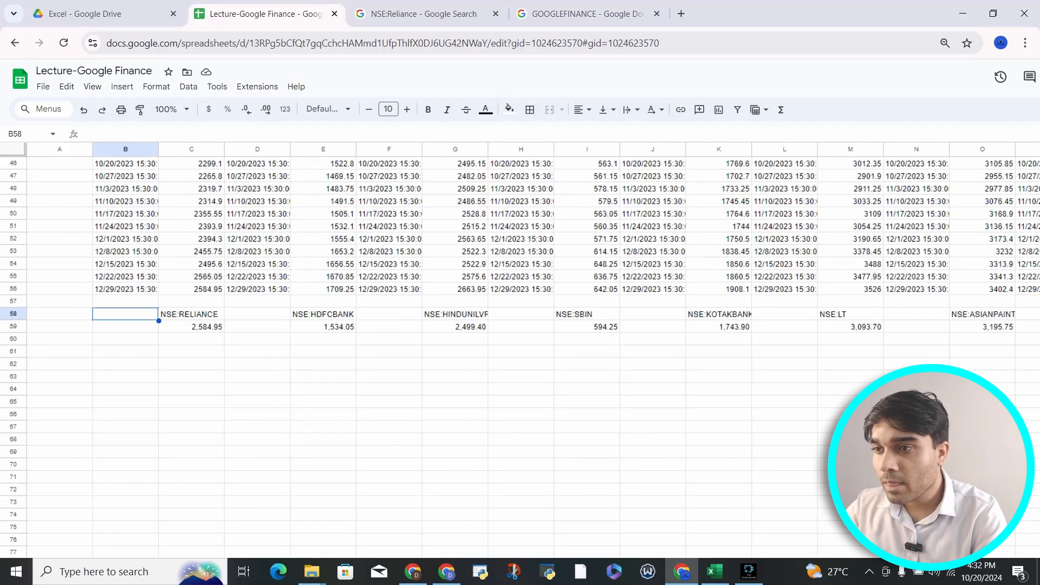
pyautogui.press('Right')
pyautogui.press('Down')
pyautogui.hotkey('ctrl', 'shift', 'Right')
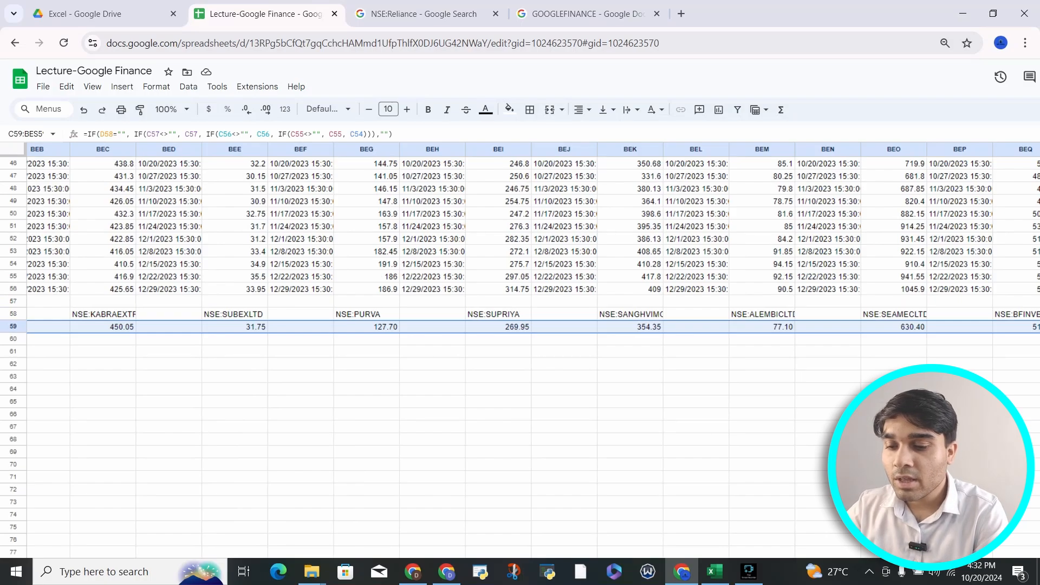
pyautogui.hotkey('ctrl', 'r')
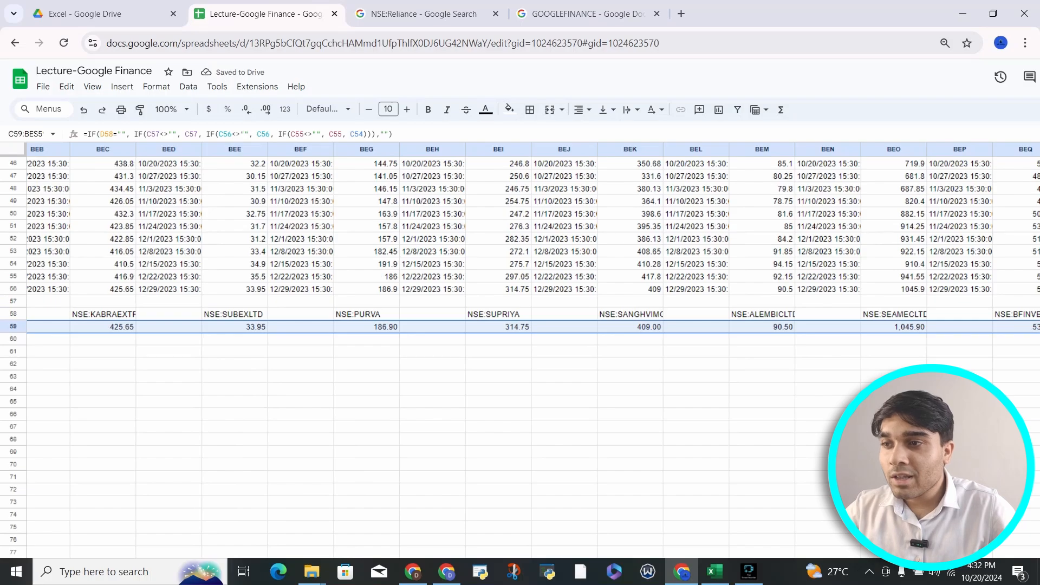
# Compare the row 59 latest closes with the 12/29/2023 closes in row 56 for several stocks from NSE:KABRAEXTRUSION's column BEC onward
pyautogui.click(103, 290)
pyautogui.click(103, 326)
pyautogui.click(234, 289)
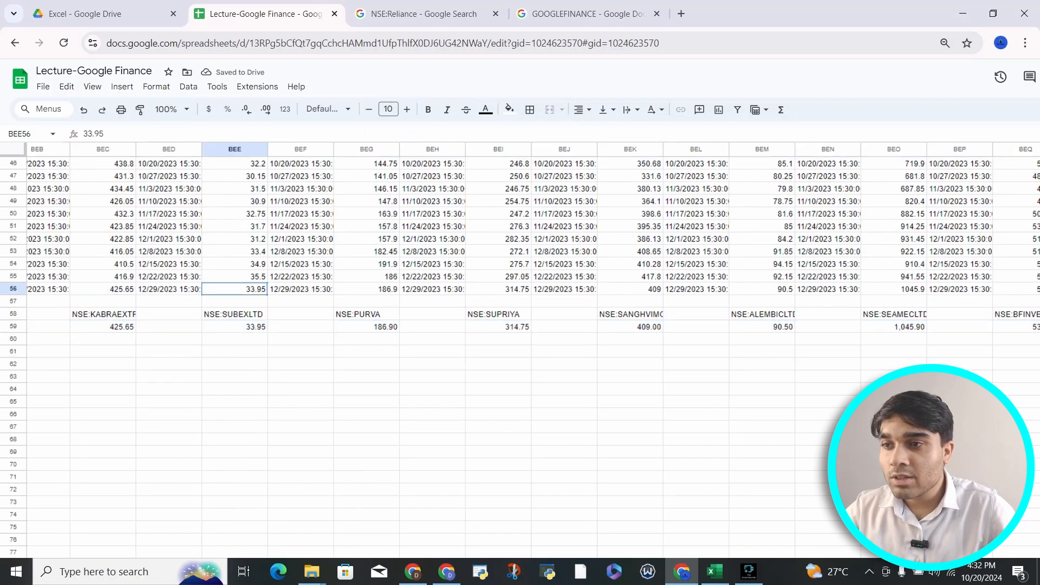
pyautogui.click(235, 327)
pyautogui.click(367, 289)
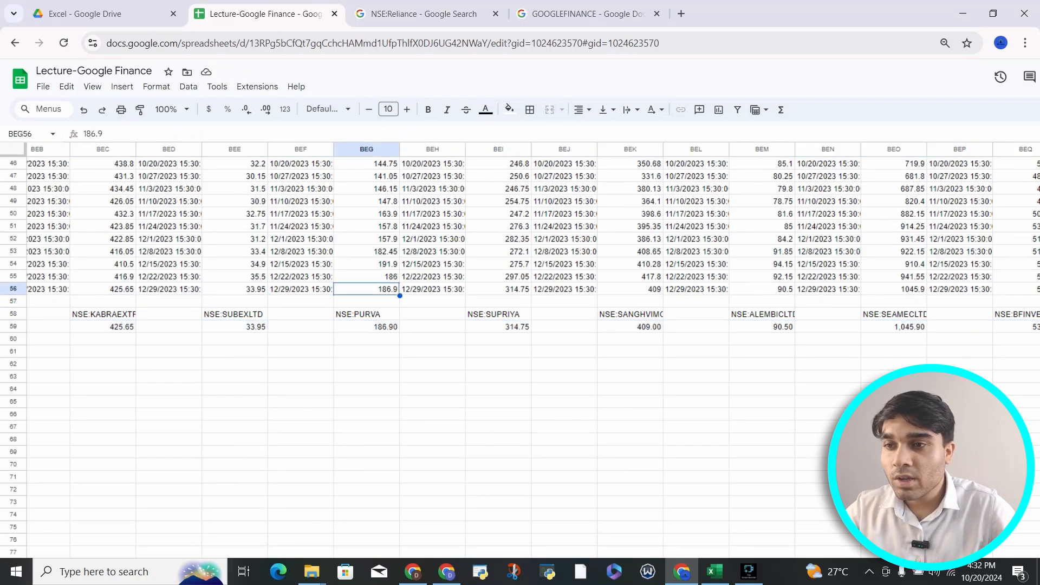
pyautogui.click(366, 327)
pyautogui.click(498, 289)
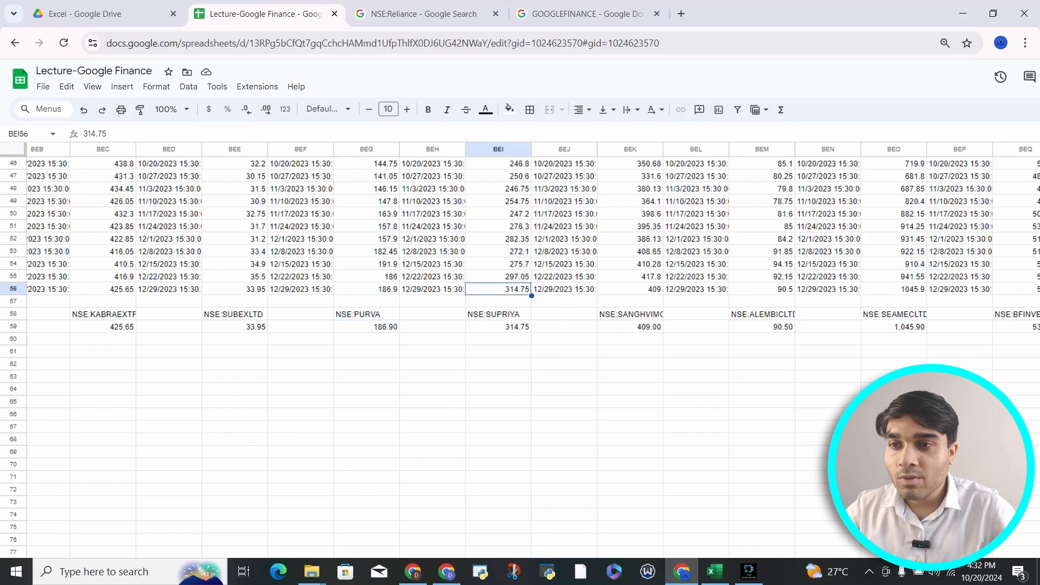
pyautogui.click(498, 327)
pyautogui.click(631, 289)
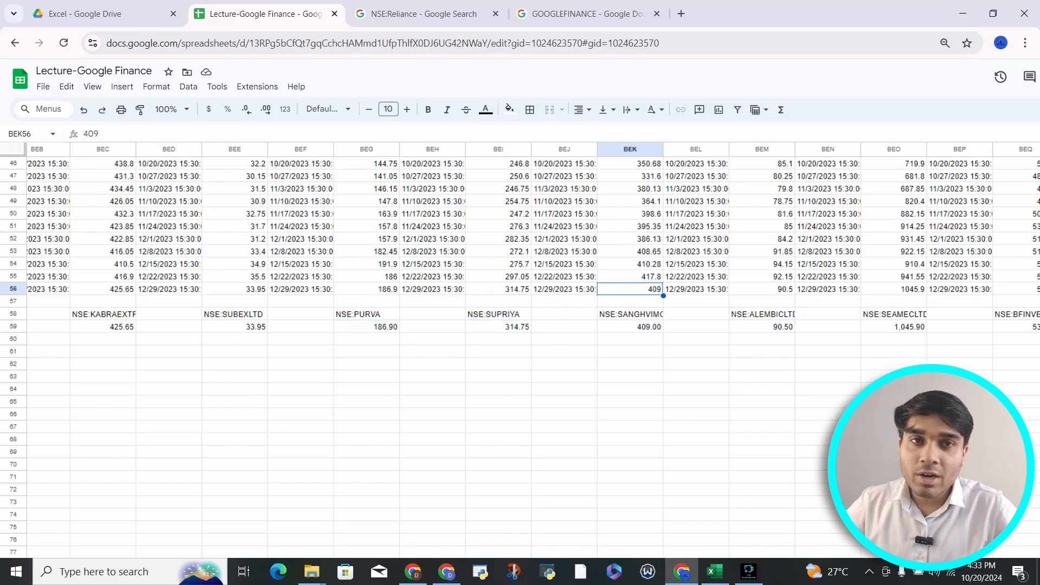
# Examine the refilled latest-close row across the stock columns, from the last stocks back to NSE:RELIANCE in C59
pyautogui.hscroll(-3, 631, 290)
pyautogui.hscroll(-1, 630, 289)
pyautogui.scroll(-2, 630, 289)
pyautogui.scroll(3, 630, 290)
pyautogui.hscroll(-10, 631, 289)
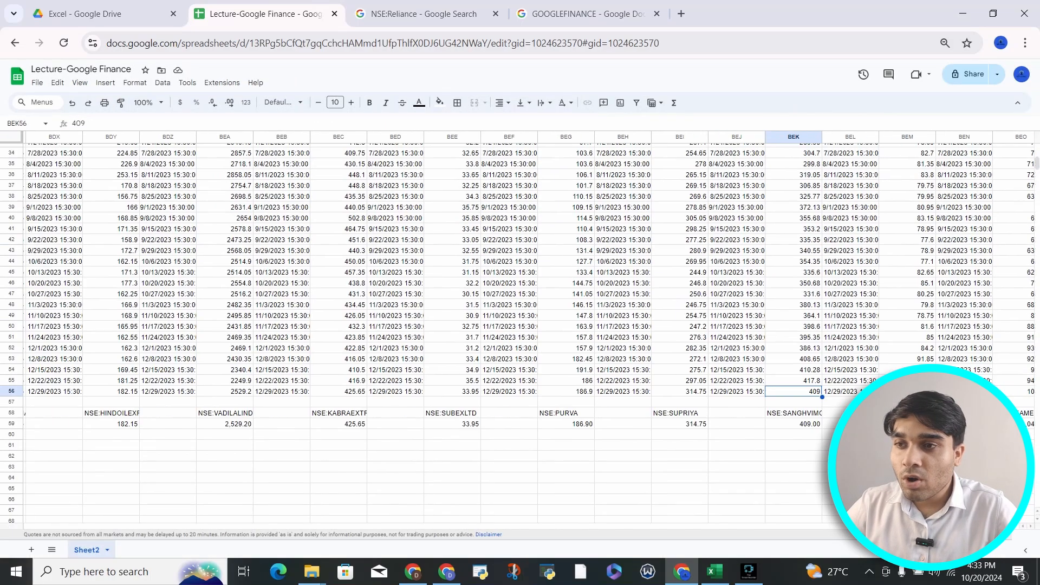
pyautogui.hscroll(-15, 529, 290)
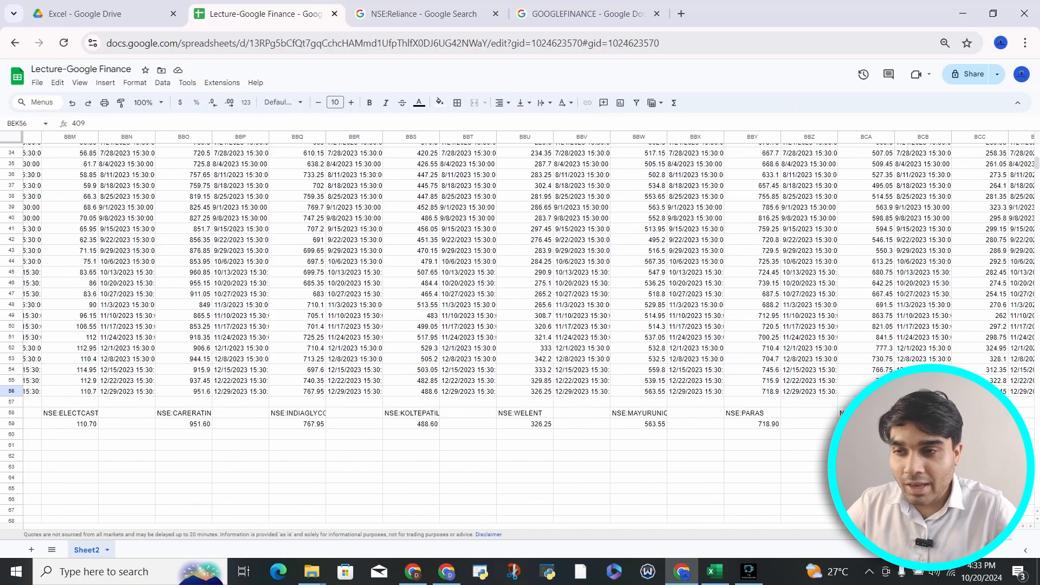
pyautogui.click(431, 359)
pyautogui.hscroll(-14, 431, 359)
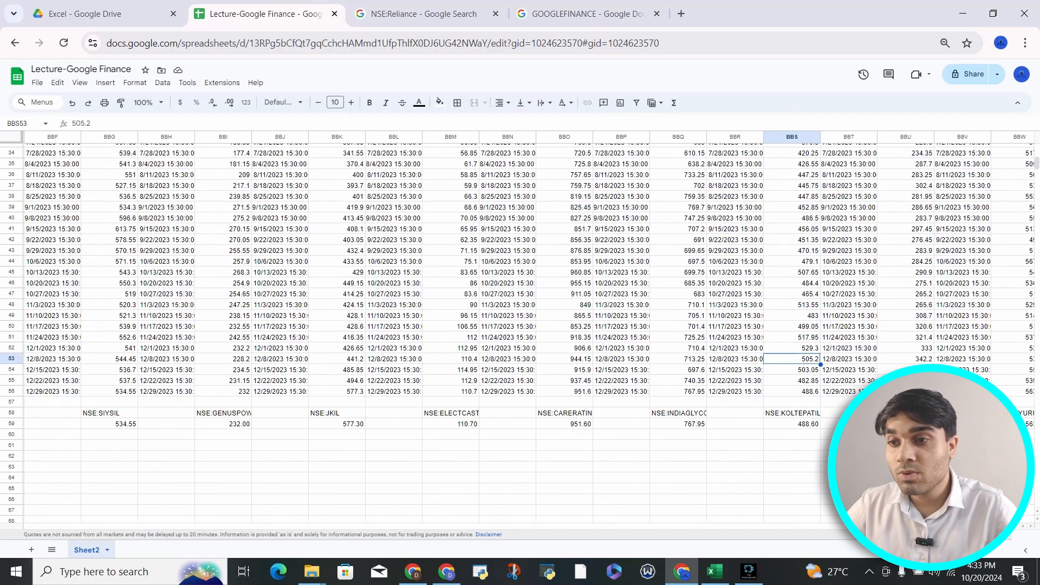
pyautogui.click(425, 358)
pyautogui.hscroll(-2, 426, 359)
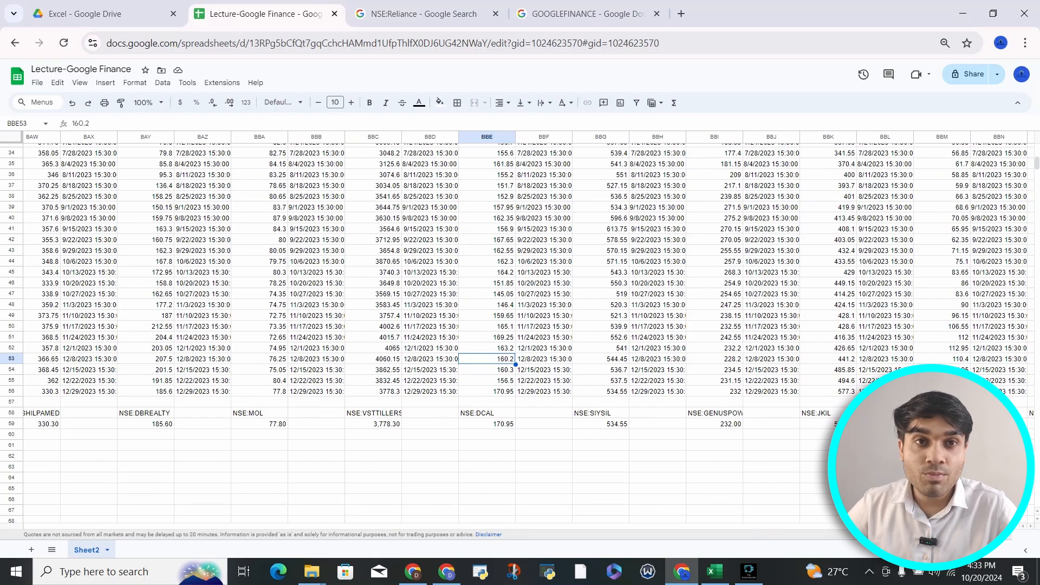
pyautogui.hotkey('ctrl', 'Left')
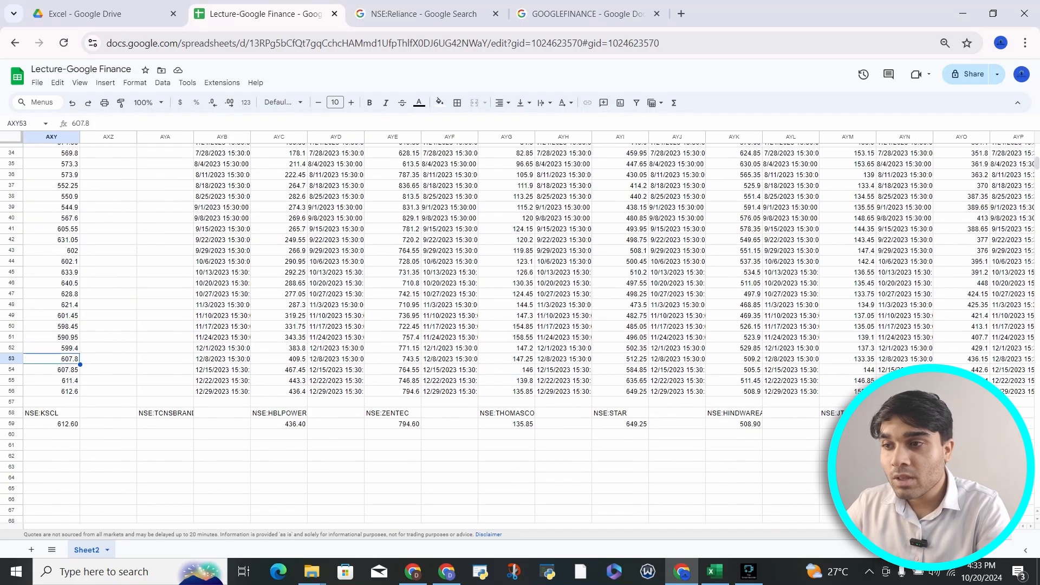
pyautogui.press('Right')
pyautogui.press('Down')
pyautogui.press('Down')
pyautogui.press('Down')
pyautogui.press('Down')
pyautogui.press('Down')
pyautogui.press('Down')
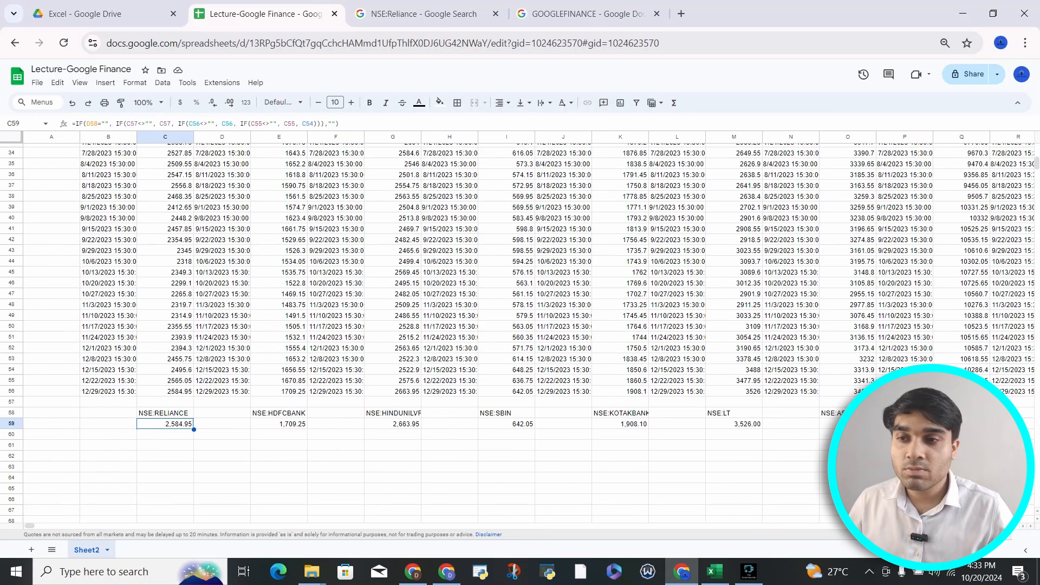
# Review the weekly data from its start and end dates in A2:A3 down to the latest-close summary
pyautogui.scroll(10, 520, 333)
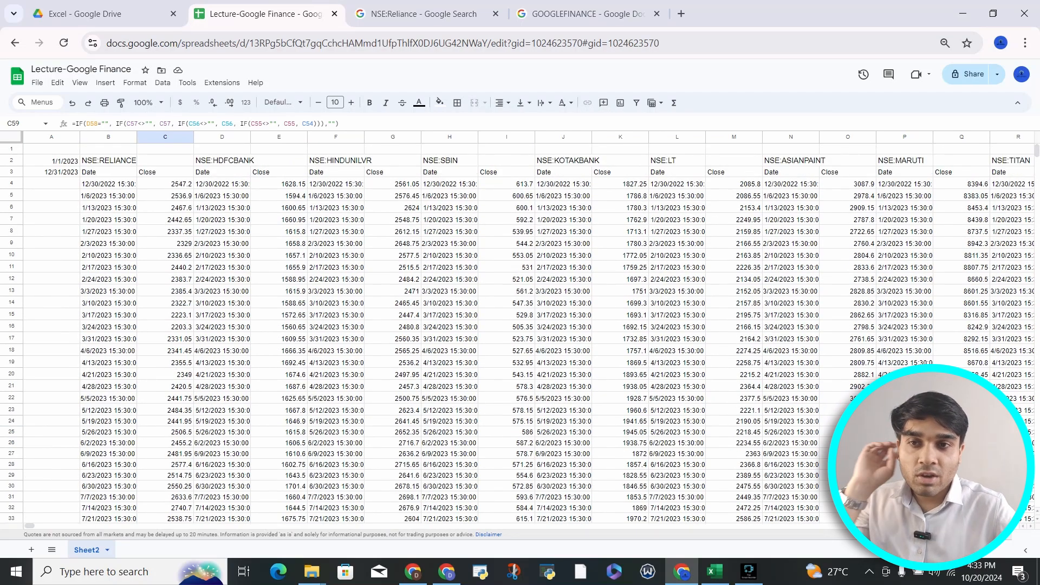
pyautogui.scroll(-15, 520, 333)
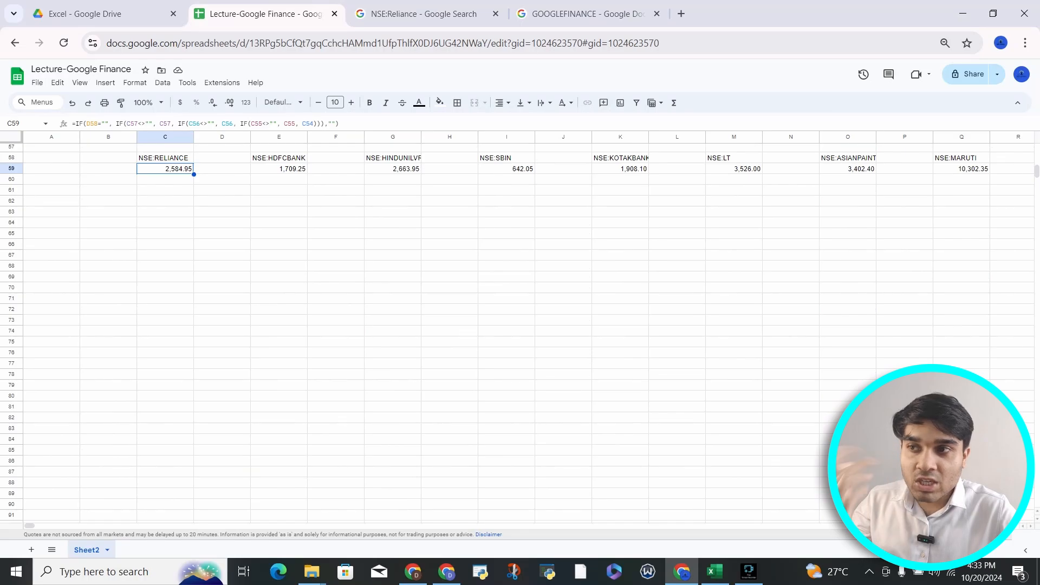
pyautogui.scroll(12, 520, 333)
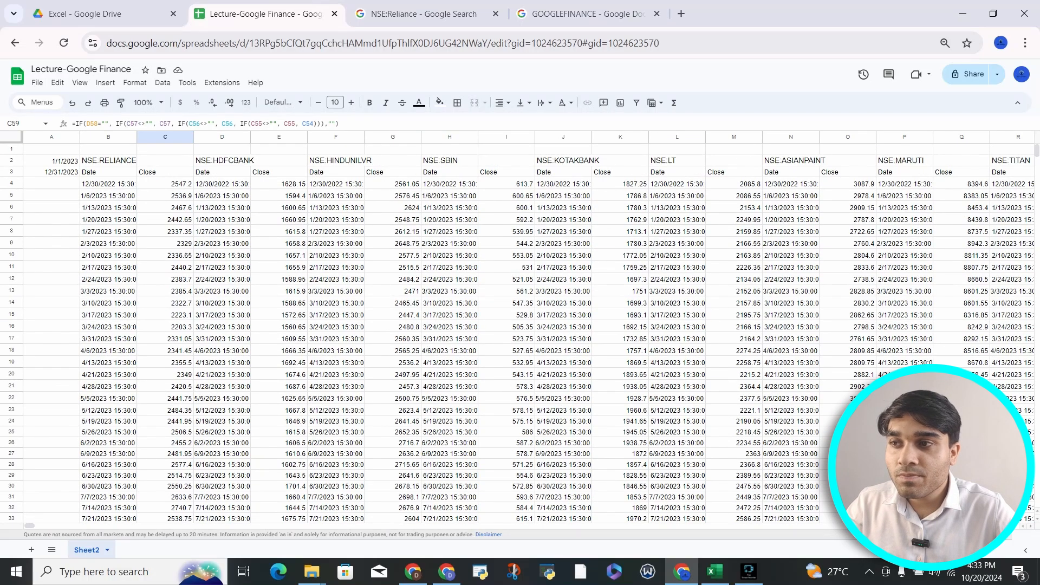
pyautogui.click(52, 172)
pyautogui.click(52, 255)
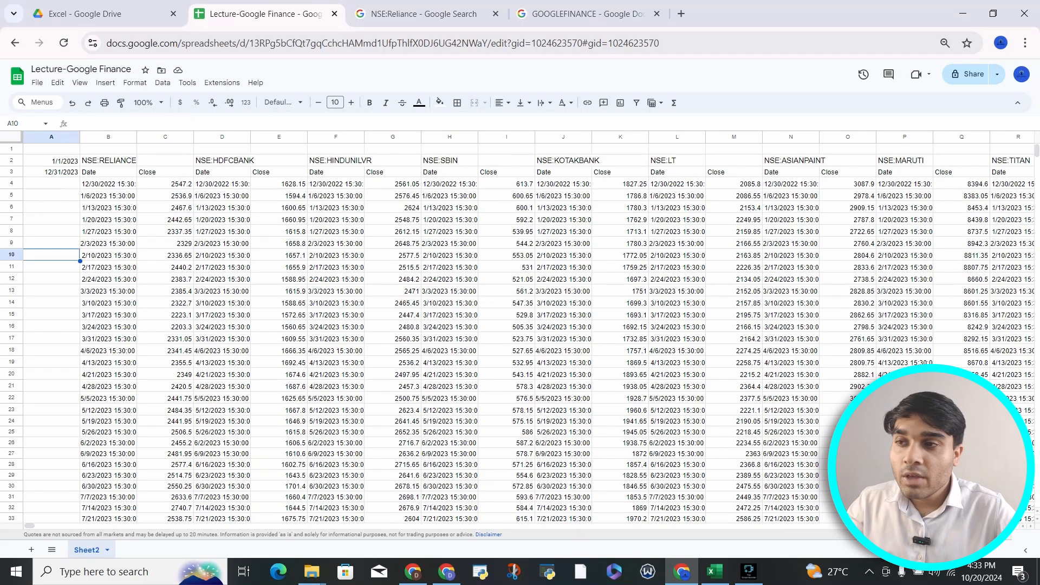
pyautogui.scroll(-12, 521, 333)
pyautogui.scroll(6, 520, 333)
# Copy the summary rows C58:BES59 and paste them at B2 of a new sheet in the 2022-750-tickers Excel workbook
pyautogui.moveTo(166, 473); pyautogui.dragTo(165, 485)
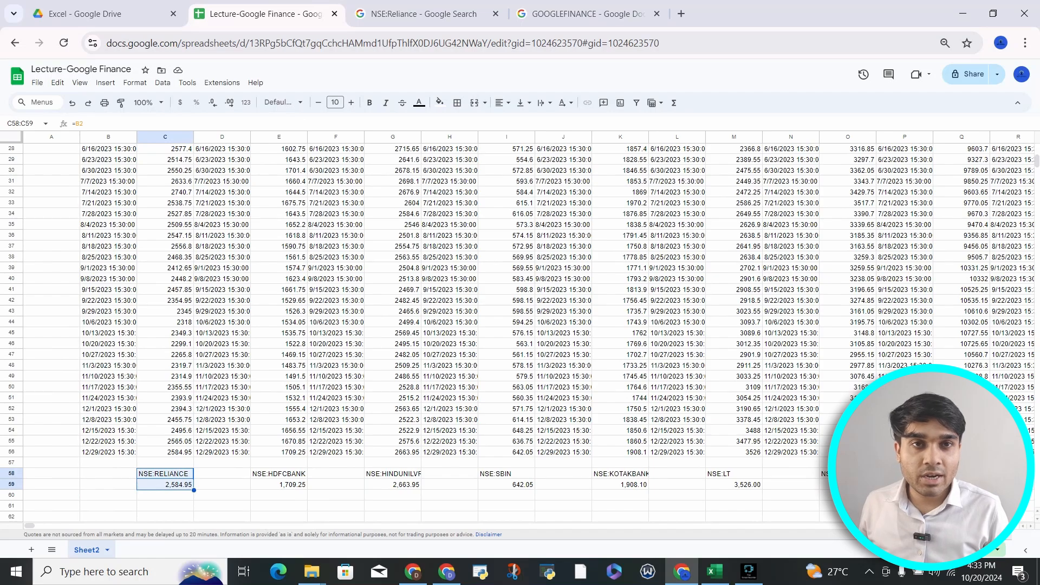
pyautogui.hotkey('ctrl', 'shift', 'Right')
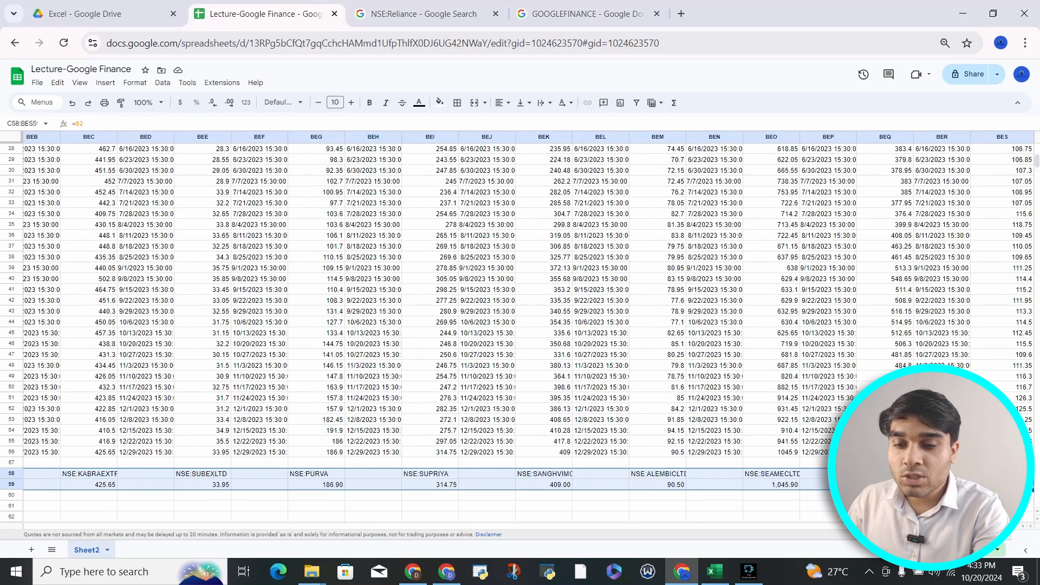
pyautogui.hotkey('ctrl', 'c')
pyautogui.hotkey('alt', 'Tab')
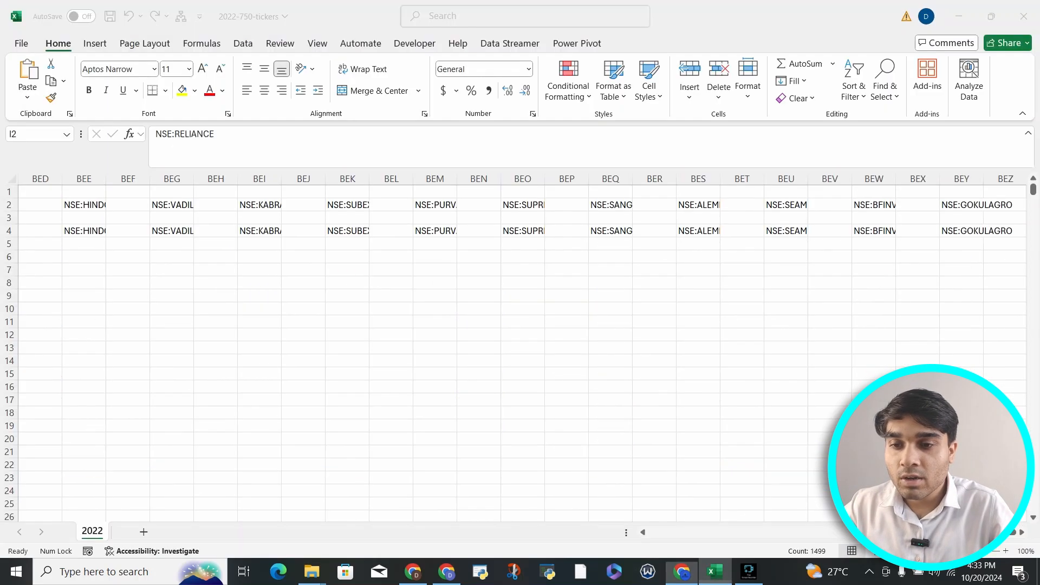
pyautogui.click(83, 205)
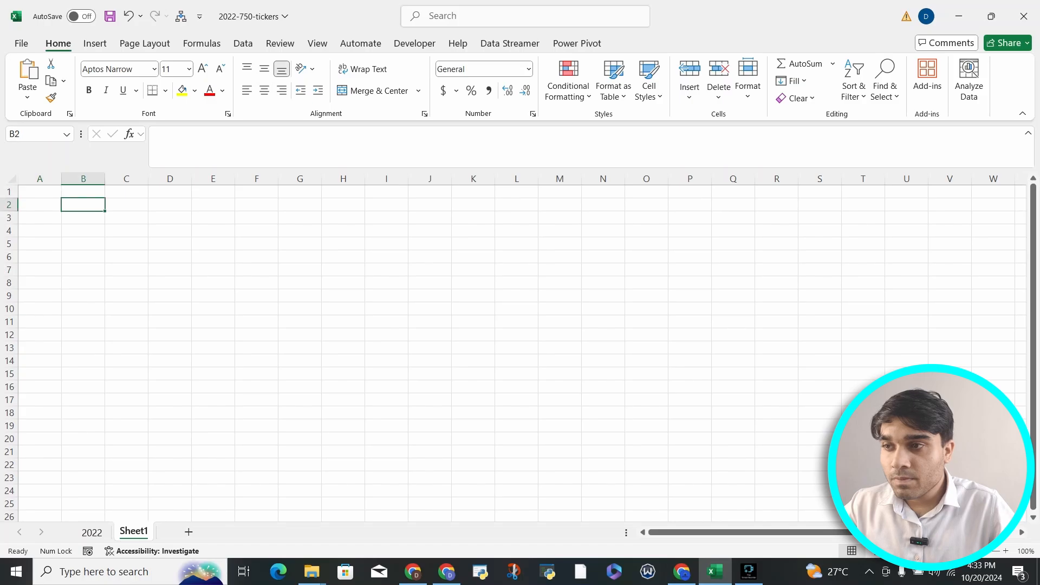
pyautogui.hotkey('ctrl', 'v')
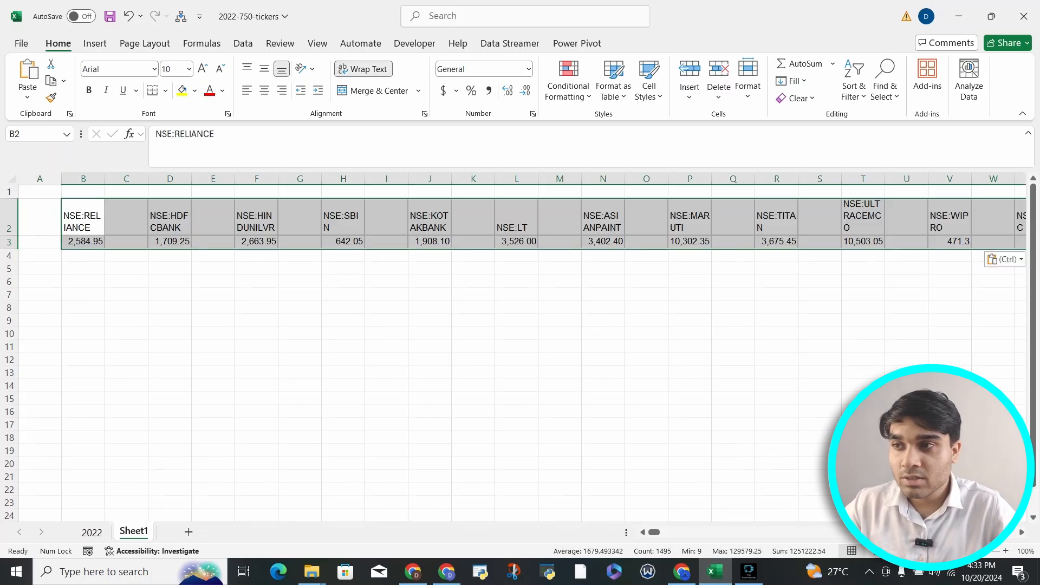
# Widen all columns of Sheet1 equally so each ticker fits on a single line
pyautogui.click(12, 179)
pyautogui.doubleClick(105, 179)
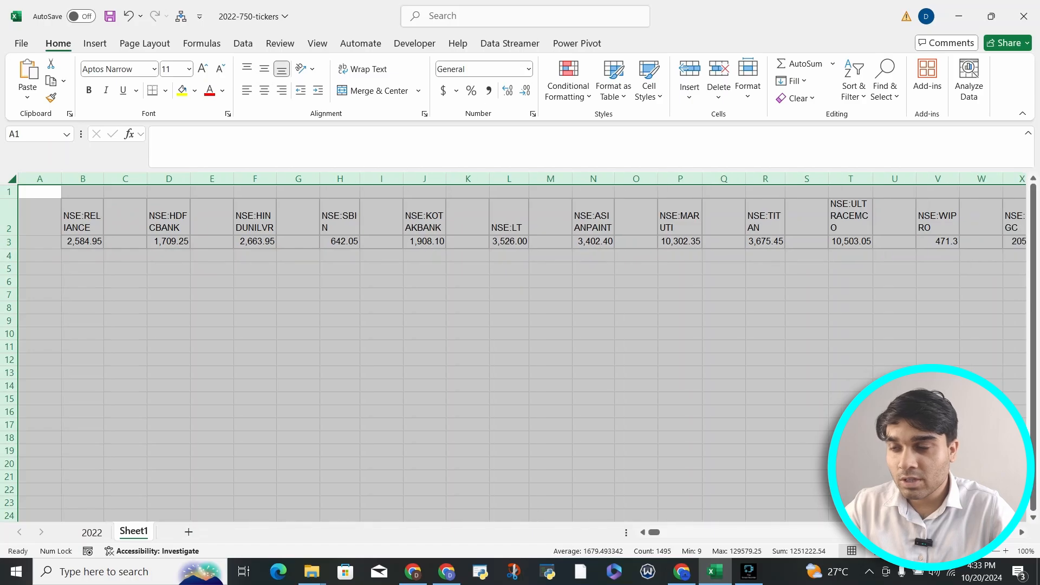
pyautogui.moveTo(104, 179); pyautogui.dragTo(167, 179)
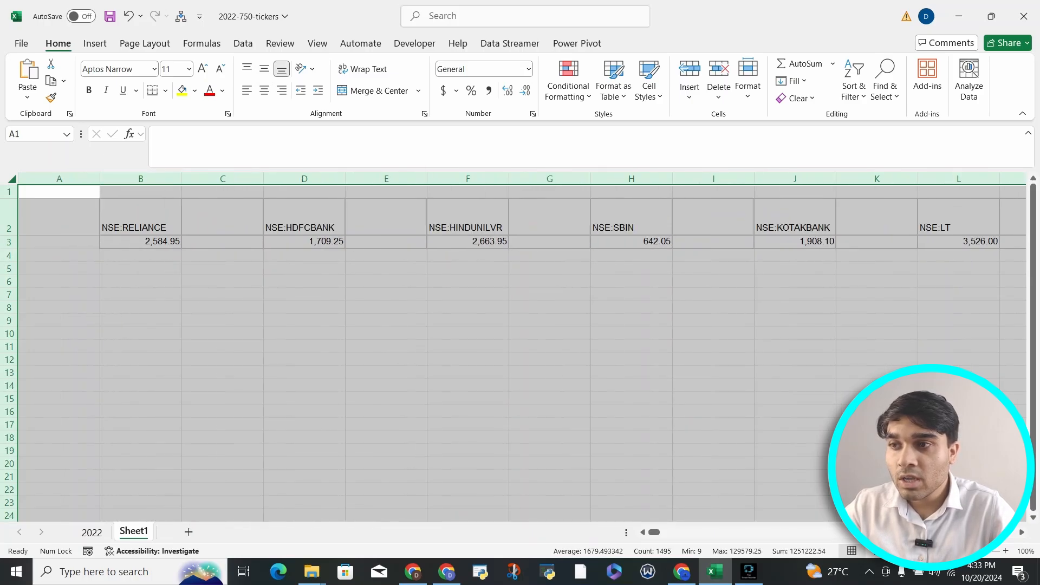
# Label the pasted closing prices row as 2023 in cell A3
pyautogui.moveTo(141, 222); pyautogui.dragTo(141, 242)
pyautogui.click(60, 242)
pyautogui.press('Down')
pyautogui.press('Down')
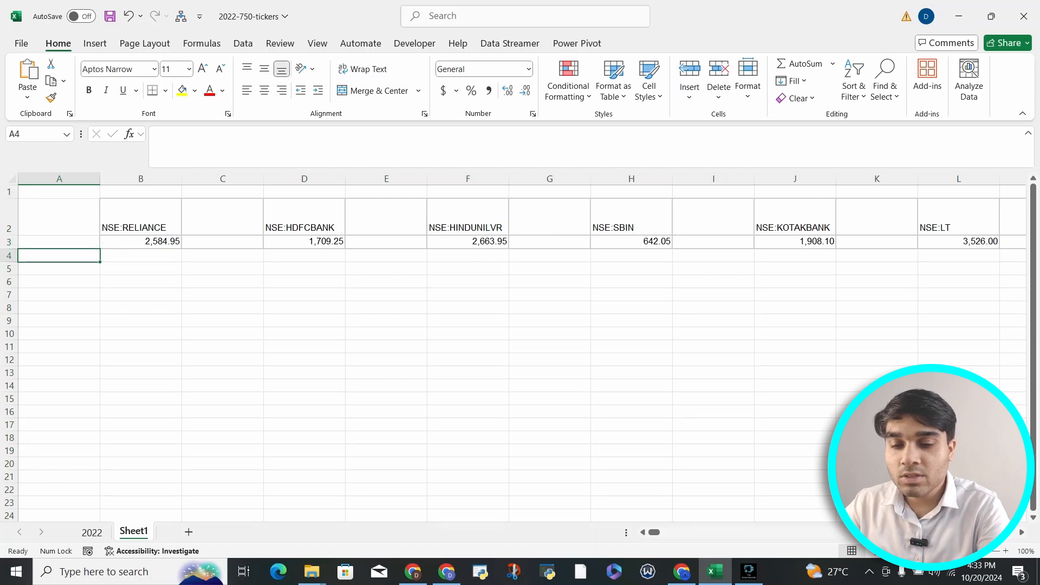
pyautogui.press('pagedown')
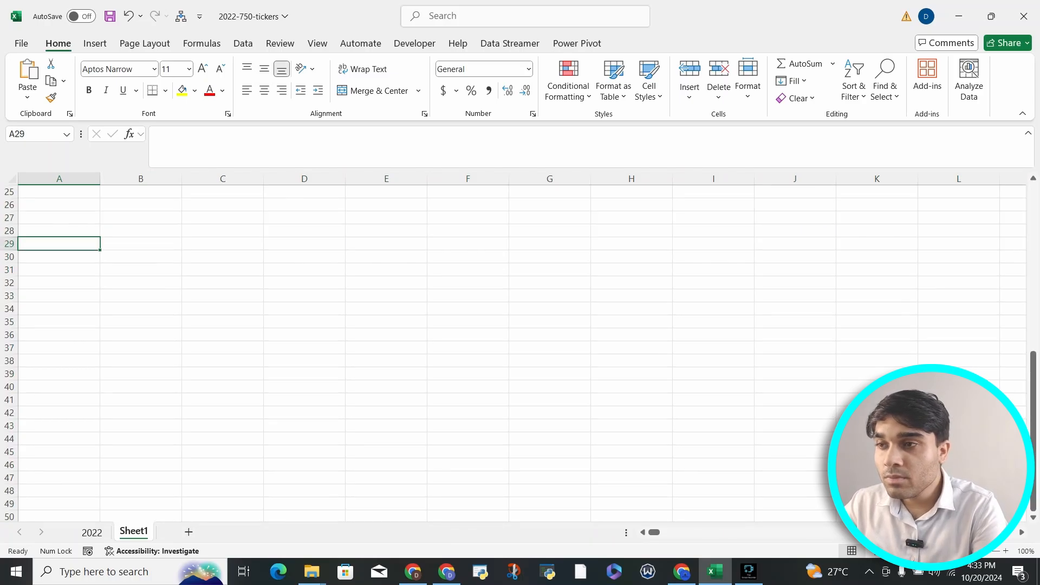
pyautogui.hotkey('ctrl', 'Home')
pyautogui.press('Down')
pyautogui.press('Down')
pyautogui.write('20')
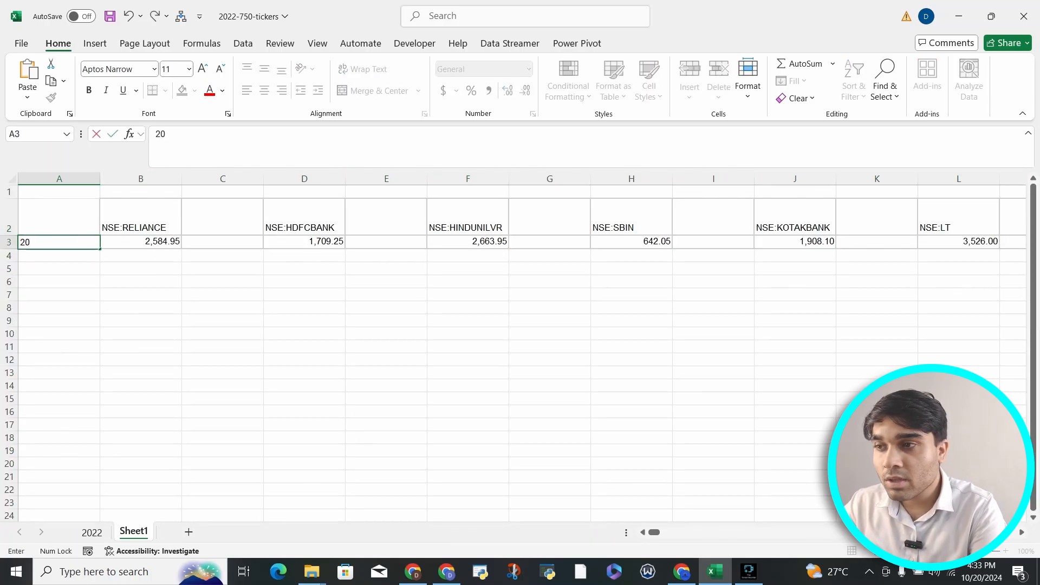
pyautogui.write('23')
pyautogui.press('Return')
pyautogui.press('Up')
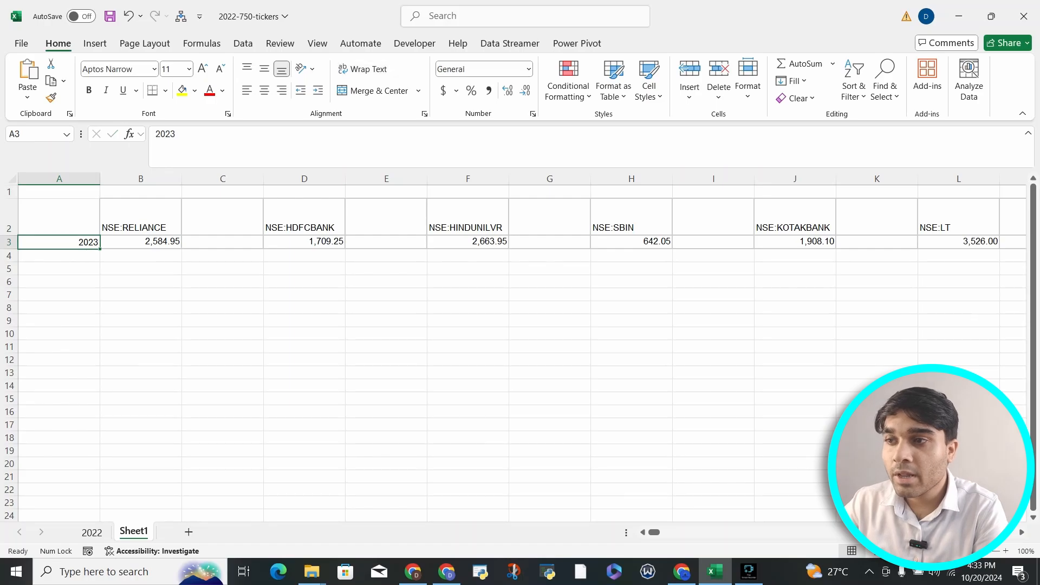
# Add a 2024 row label in A4 and enter 3000 as the sample NSE:RELIANCE price in B4
pyautogui.press('Down')
pyautogui.write('2024')
pyautogui.press('Return')
pyautogui.press('Up')
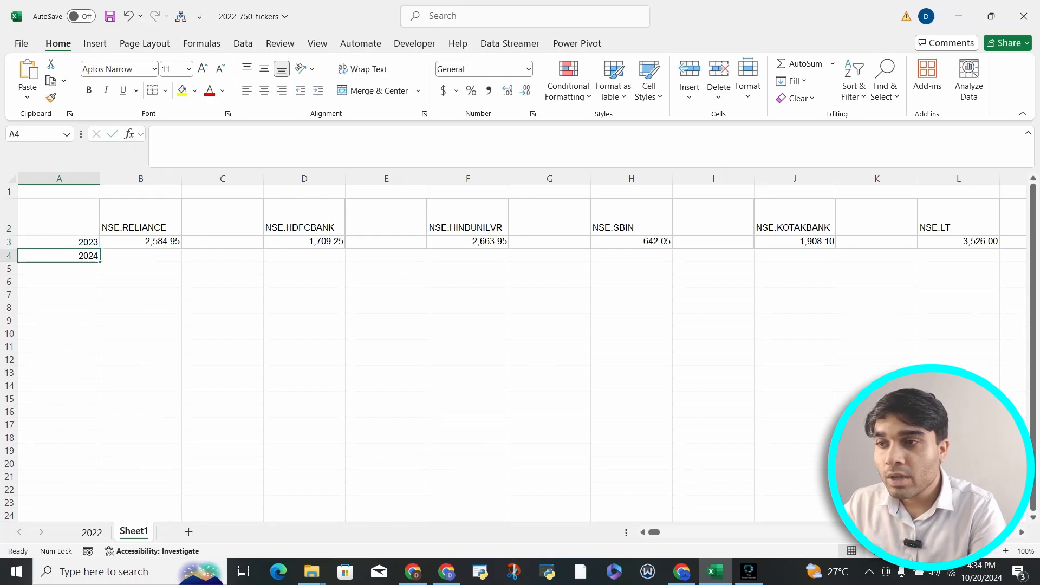
pyautogui.press('Right')
pyautogui.press('Down')
pyautogui.press('Up')
pyautogui.write('3')
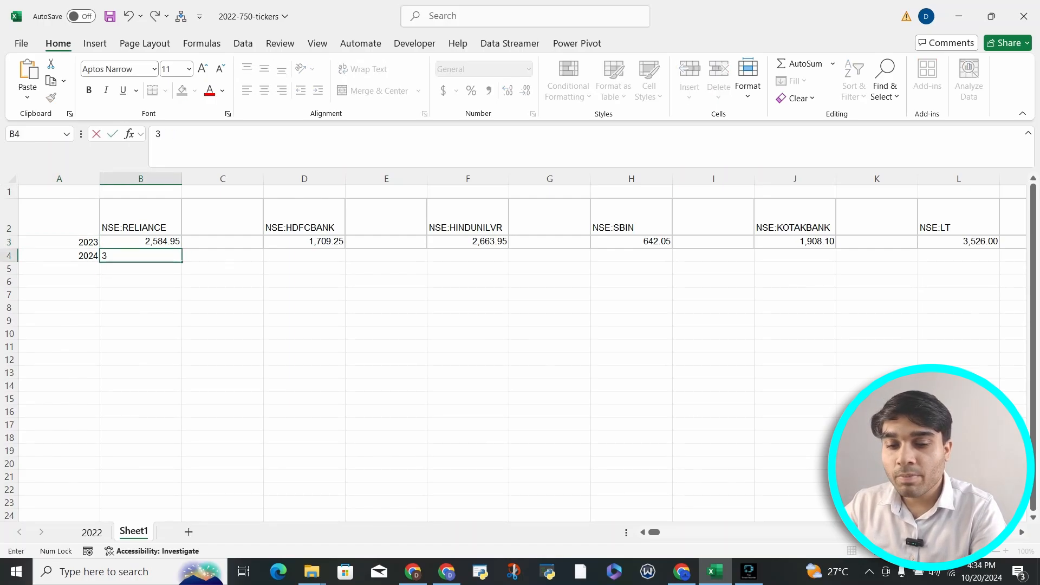
pyautogui.write('000')
pyautogui.press('Return')
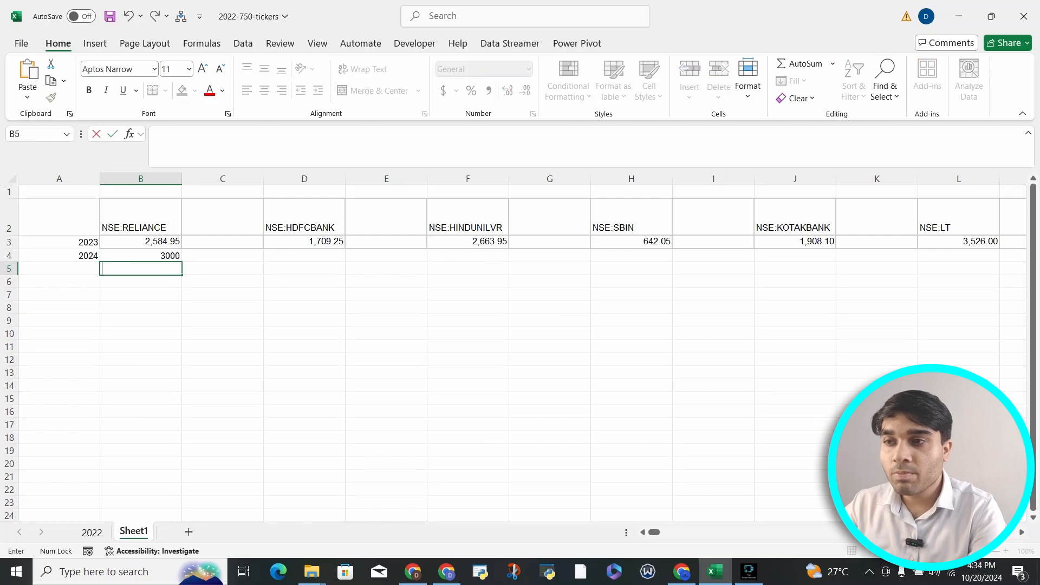
# Calculate the NSE:RELIANCE 2024-to-2023 price ratio in B5 with =B4/B3, and extend the selection to D5
pyautogui.write('=')
pyautogui.press('Up')
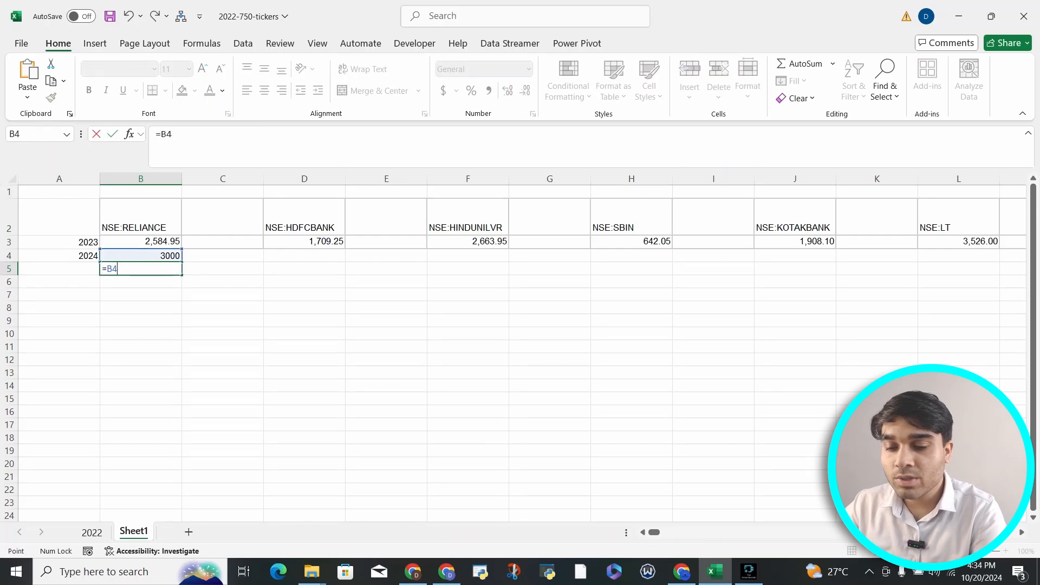
pyautogui.write('/')
pyautogui.press('Up')
pyautogui.press('Up')
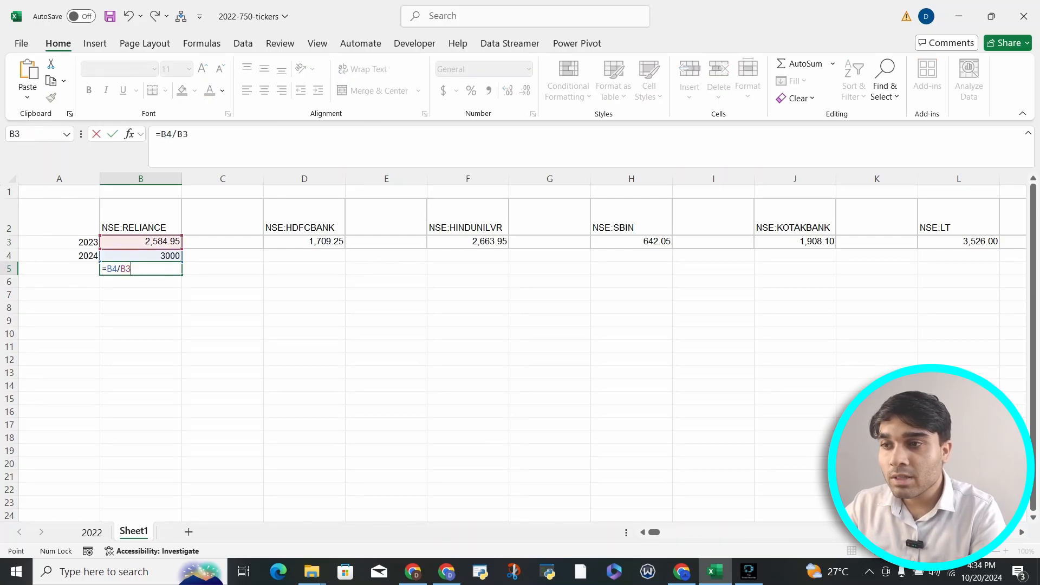
pyautogui.press('Return')
pyautogui.press('Up')
pyautogui.hotkey('shift', 'Right')
pyautogui.hotkey('shift', 'Right')
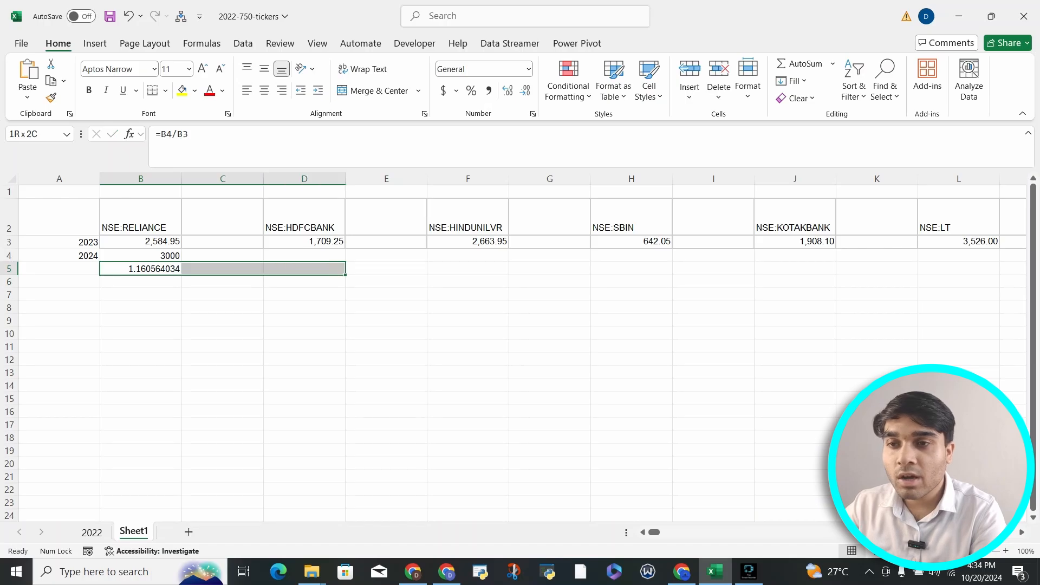
# Fill the =B4/B3 ratio formula from B5 across row 5 to I5
pyautogui.hotkey('shift', 'Right')
pyautogui.hotkey('shift', 'Right')
pyautogui.hotkey('shift', 'Right')
pyautogui.hotkey('shift', 'Right')
pyautogui.hotkey('shift', 'Right')
pyautogui.hotkey('ctrl', 'r')
pyautogui.press('Right')
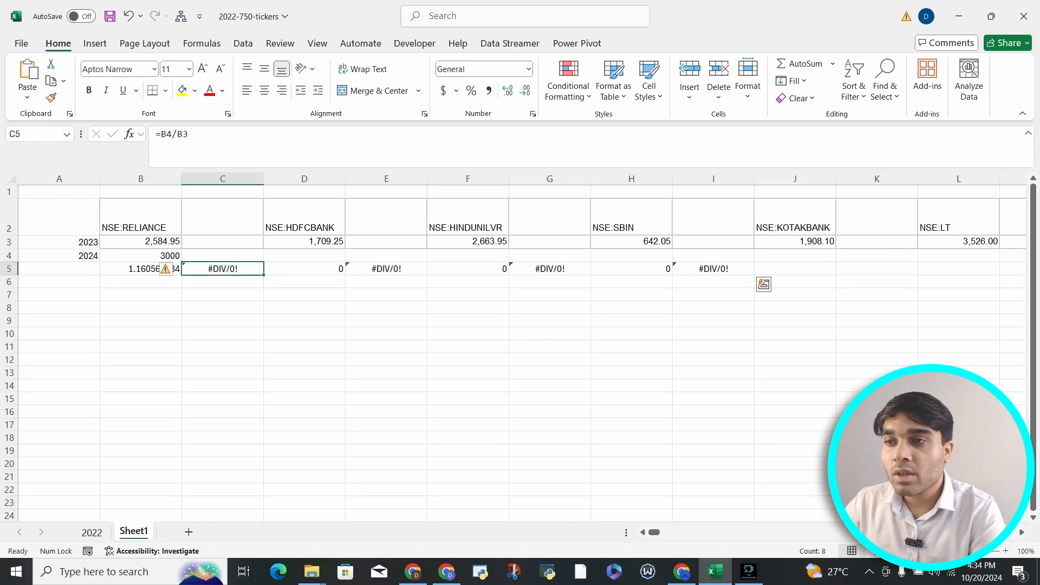
pyautogui.press('Left')
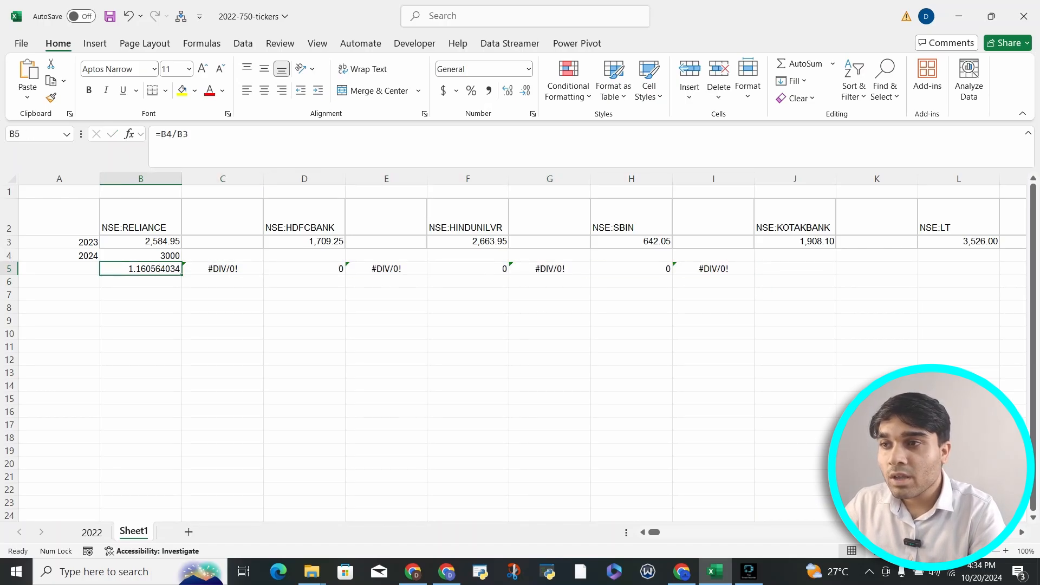
# Wrap the ratio in B5 in an error check that returns blank, as =IFERROR(B4/B3,"")
pyautogui.press('F2')
pyautogui.write('IF')
pyautogui.press('Down')
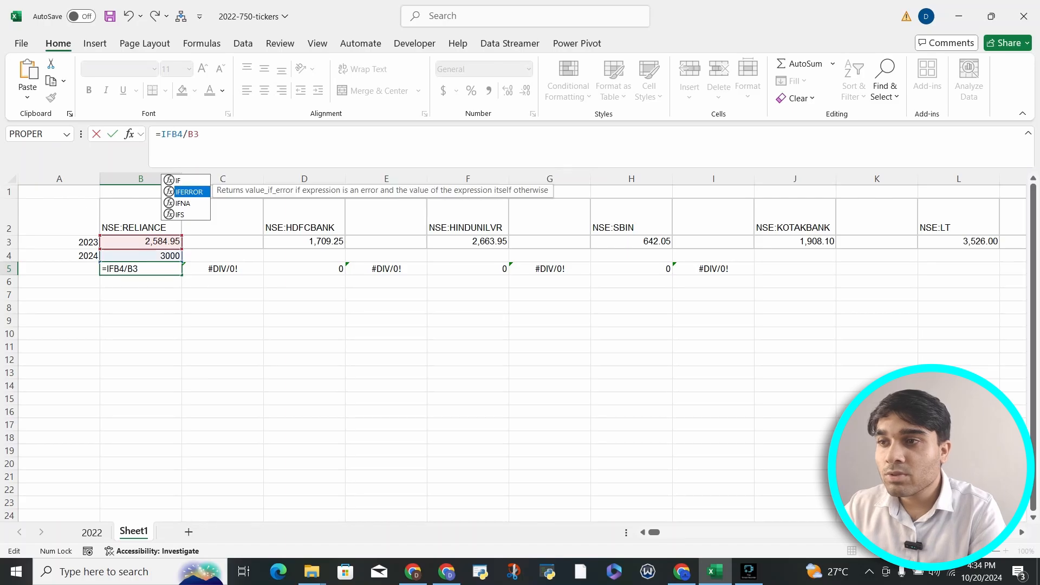
pyautogui.press('Tab')
pyautogui.write(',"")')
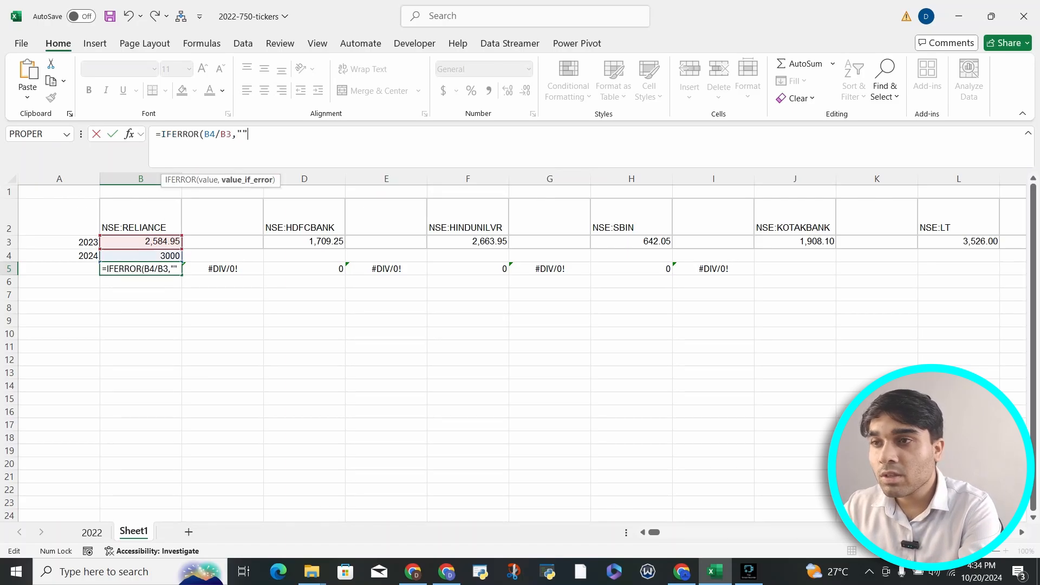
pyautogui.press('Return')
# Fill the IFERROR formula from B5 across row 5 to I5
pyautogui.press('Up')
pyautogui.hotkey('shift', 'Right')
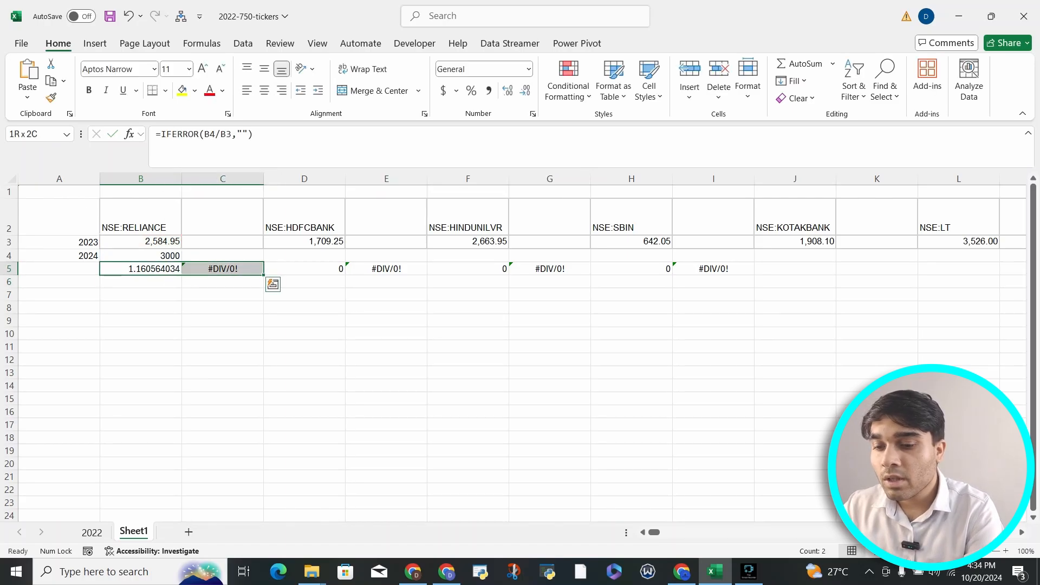
pyautogui.hotkey('ctrl', 'r')
pyautogui.hotkey('shift', 'Right')
pyautogui.hotkey('ctrl', 'shift', 'Right')
pyautogui.hotkey('ctrl', 'r')
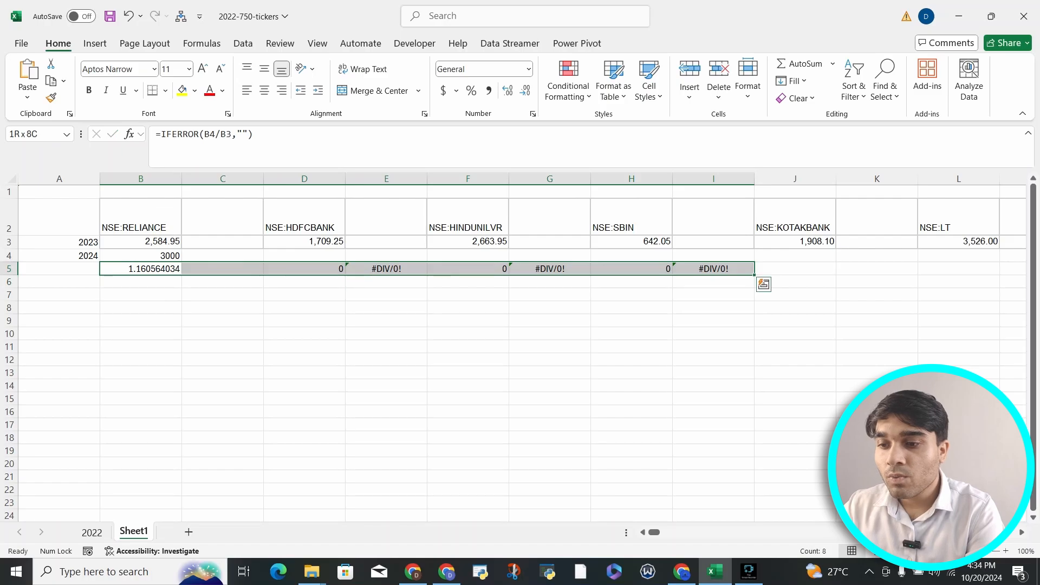
pyautogui.press('Right')
# Enter 1800 as the sample 2024 price for NSE:HDFCBANK in D4
pyautogui.press('Up')
pyautogui.press('Right')
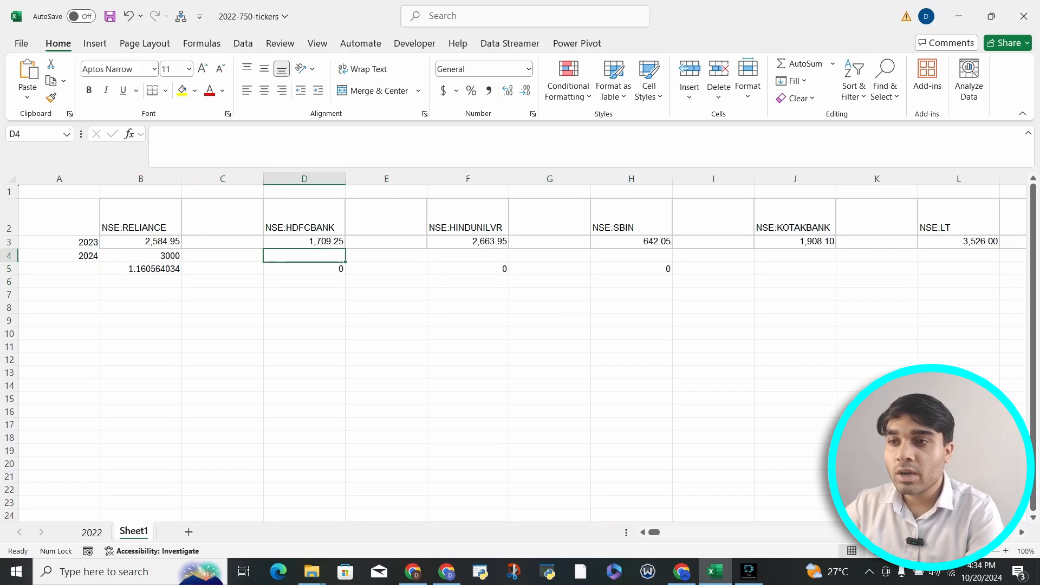
pyautogui.press('Right')
pyautogui.press('Left')
pyautogui.write('180')
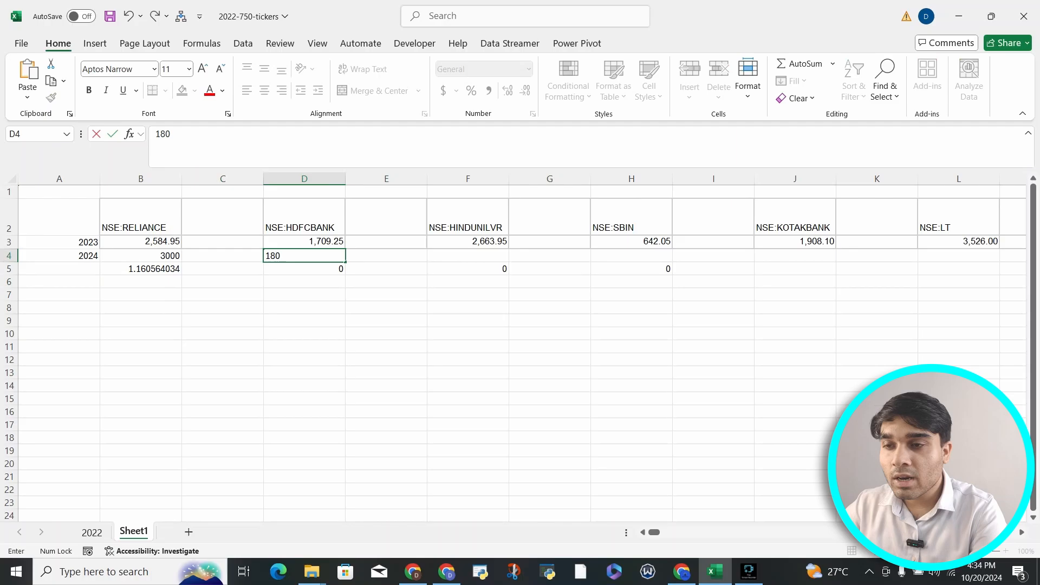
pyautogui.press('Return')
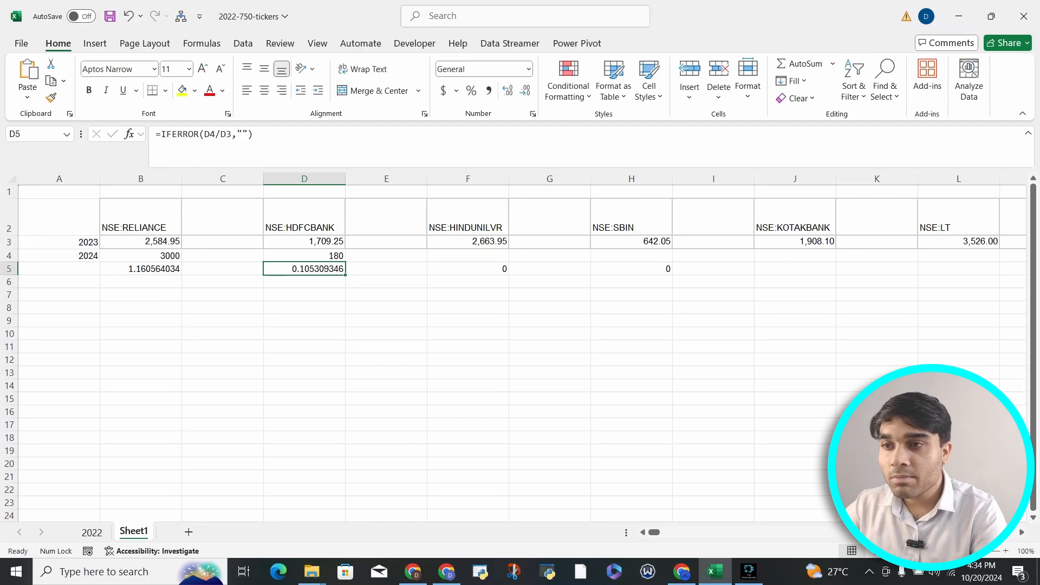
pyautogui.press('Up')
pyautogui.write('1800')
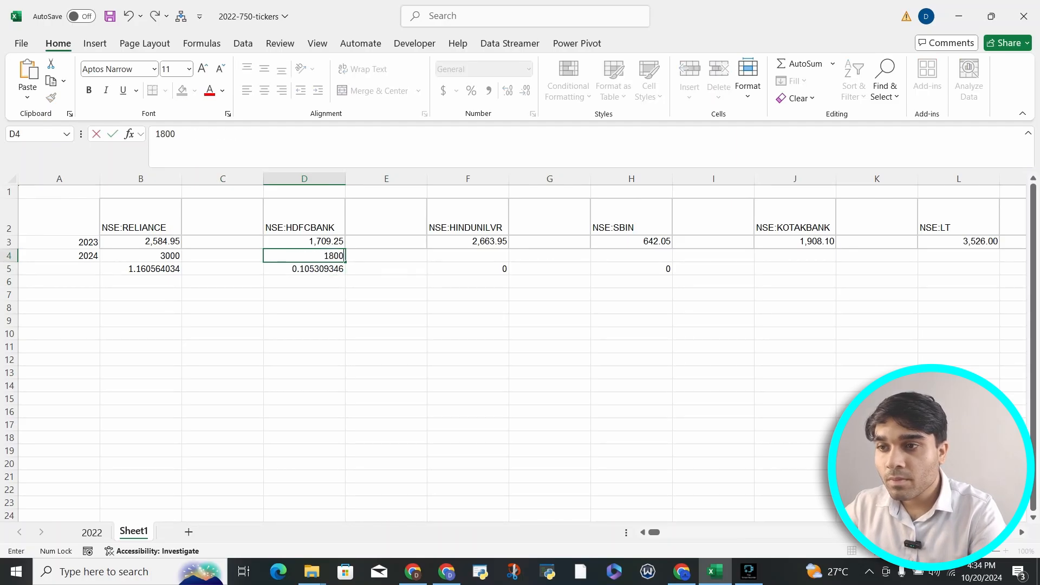
pyautogui.press('Return')
pyautogui.press('Up')
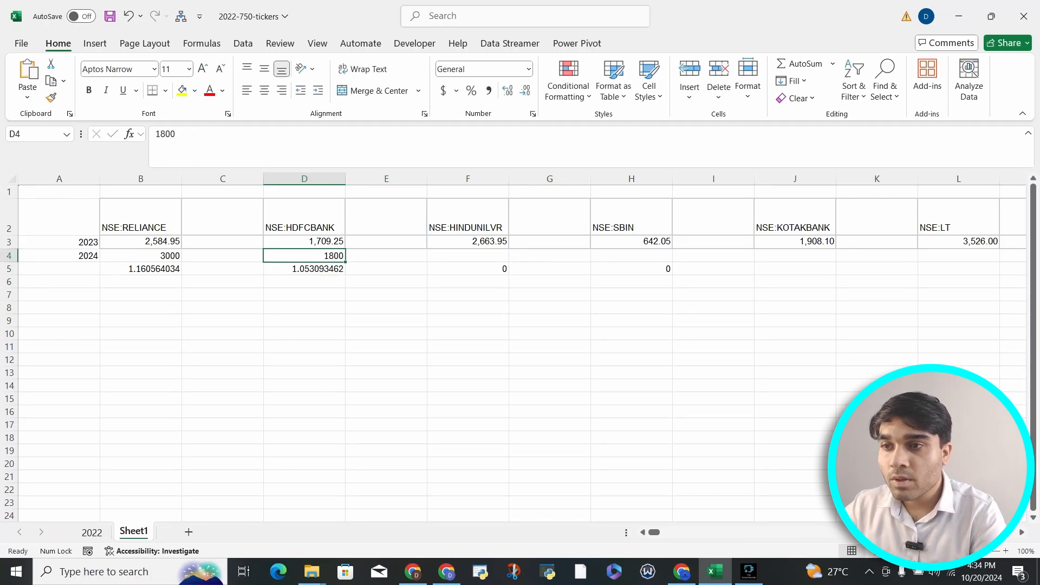
pyautogui.press('Right')
pyautogui.press('Right')
pyautogui.press('Right')
pyautogui.press('Right')
pyautogui.press('Right')
pyautogui.press('Right')
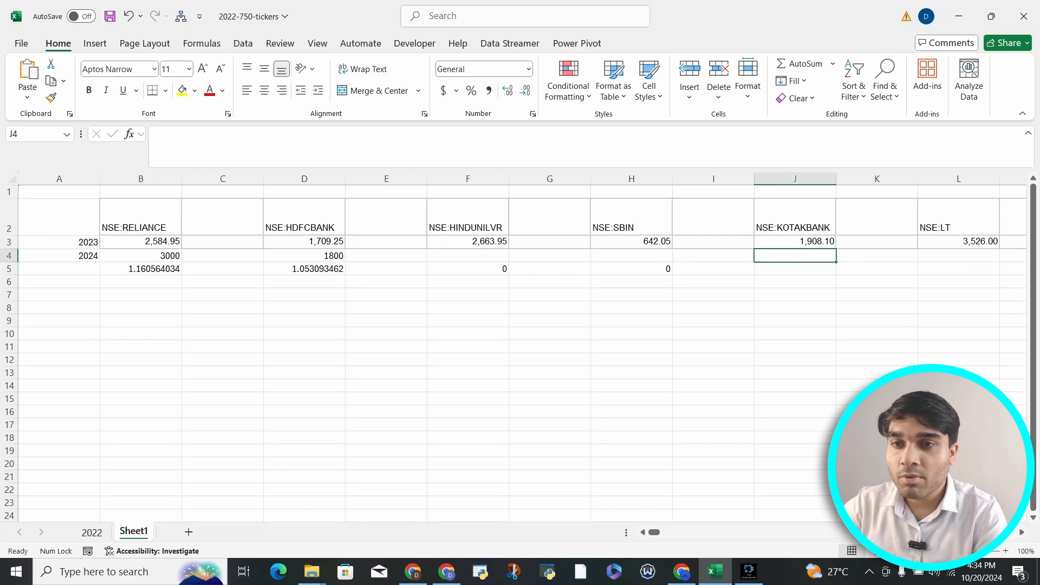
# Change the NSE:RELIANCE formula in B5 to the growth rate =IFERROR(B4/B3-1,"")
pyautogui.press('Left')
pyautogui.press('Left')
pyautogui.press('Left')
pyautogui.press('Left')
pyautogui.press('Left')
pyautogui.press('Left')
pyautogui.press('Left')
pyautogui.press('Left')
pyautogui.press('Down')
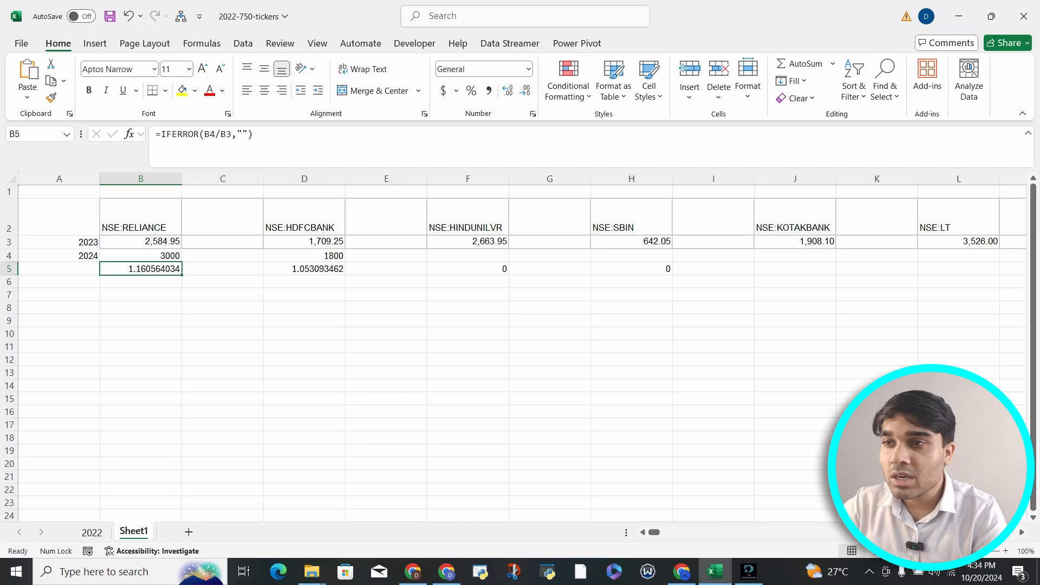
pyautogui.click(232, 134)
pyautogui.write('-1')
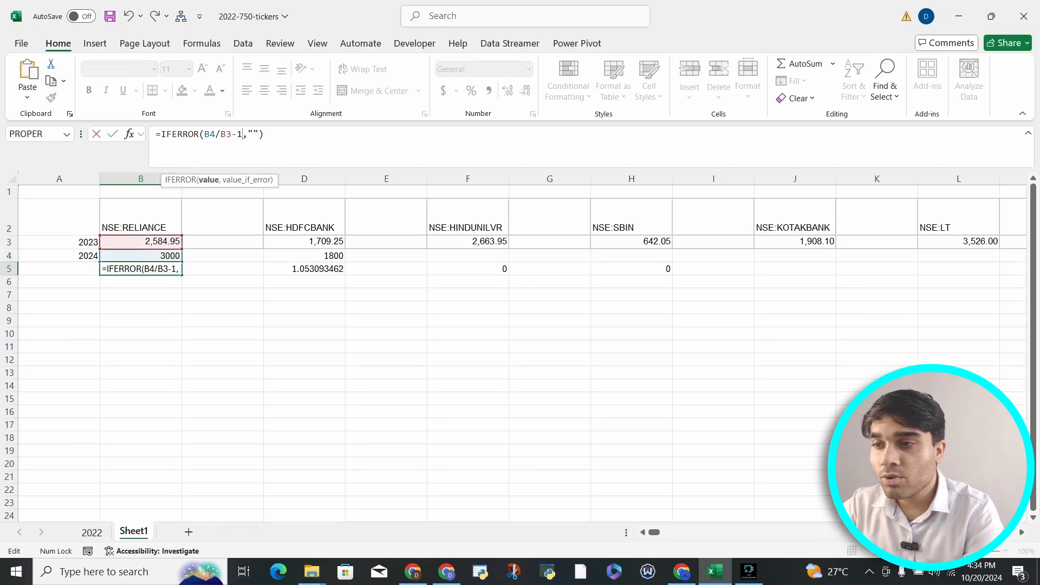
pyautogui.press('Return')
pyautogui.press('Up')
# Format the growth rate in B5 as a percentage with two decimal places
pyautogui.hotkey('ctrl', 'shift', 'Right')
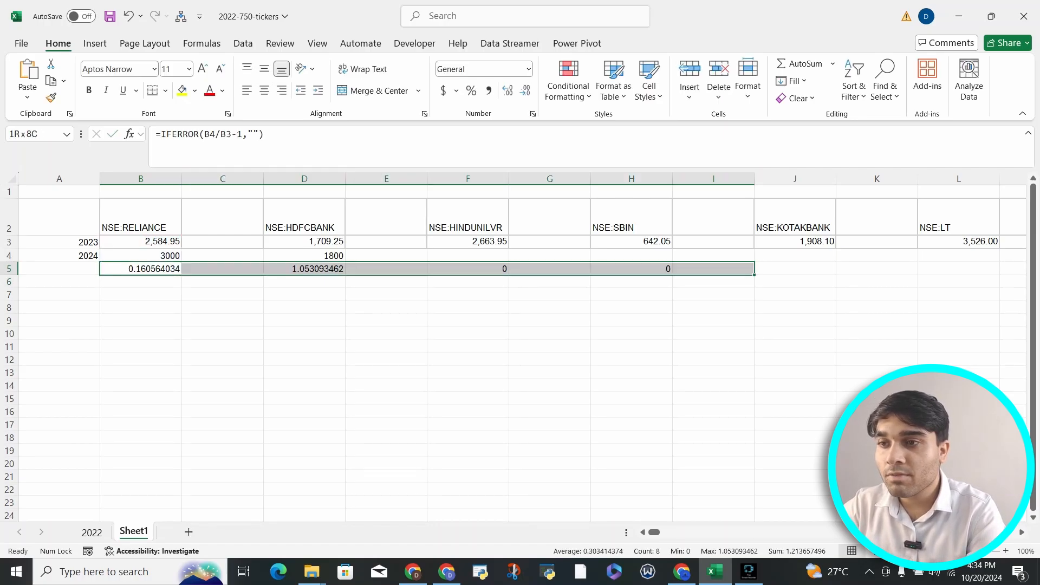
pyautogui.press('Left')
pyautogui.press('Right')
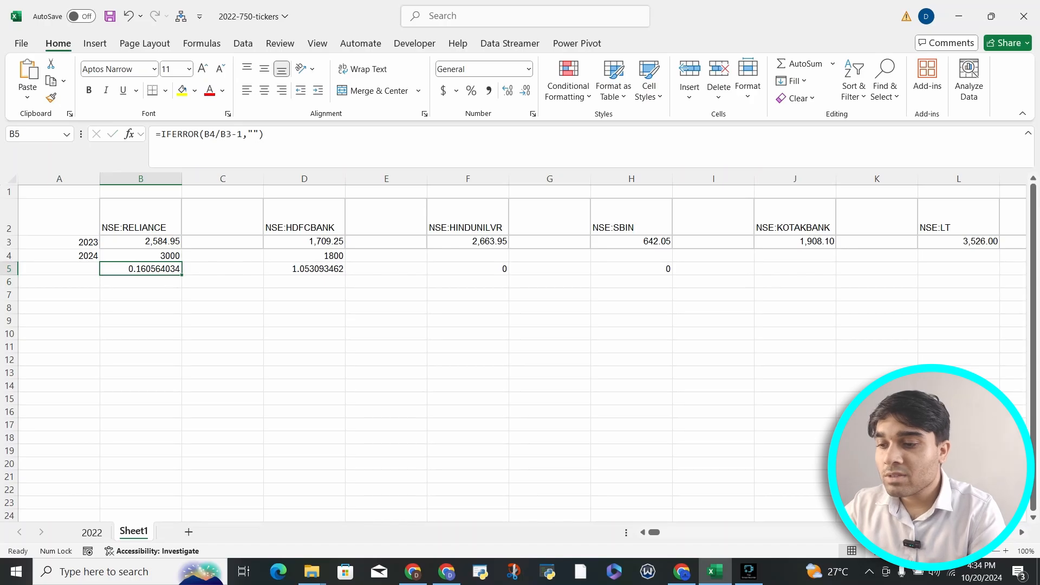
pyautogui.hotkey('ctrl', 'shift', '5')
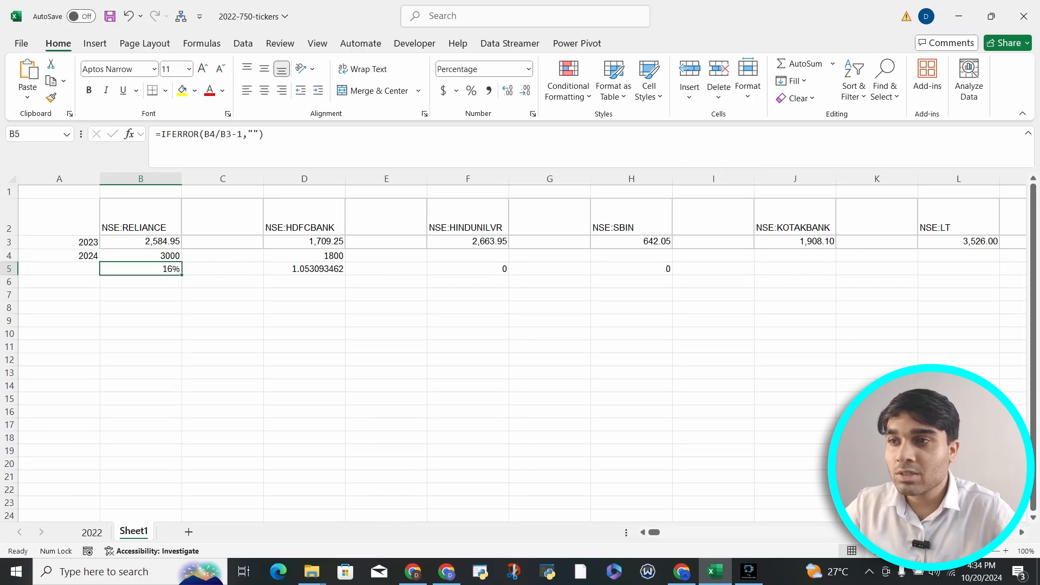
pyautogui.click(507, 91)
pyautogui.click(508, 90)
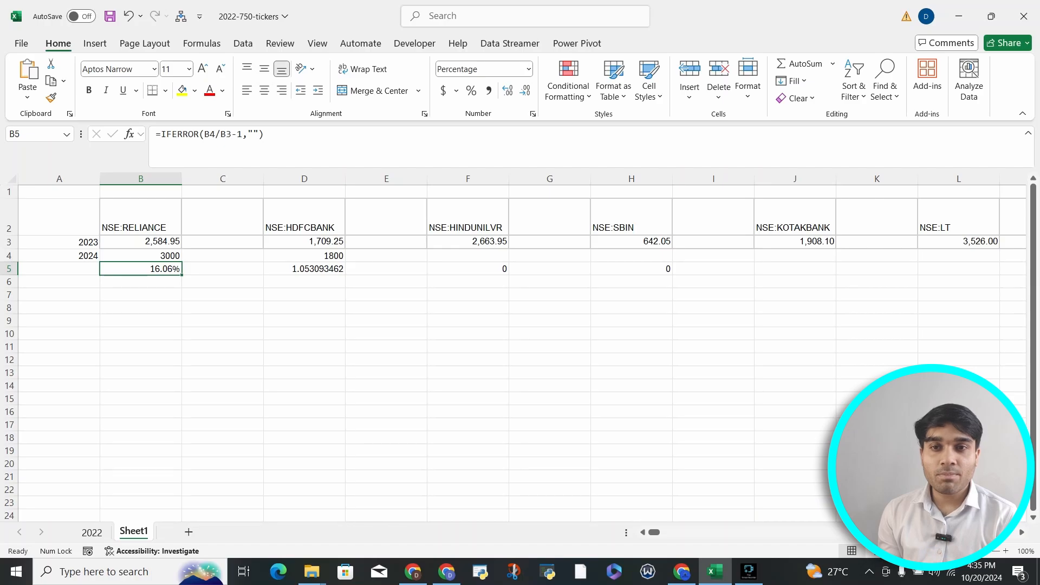
# Select the ticker names and their 2023 closing prices from B2 to BD3
pyautogui.press('Up')
pyautogui.press('Up')
pyautogui.press('Up')
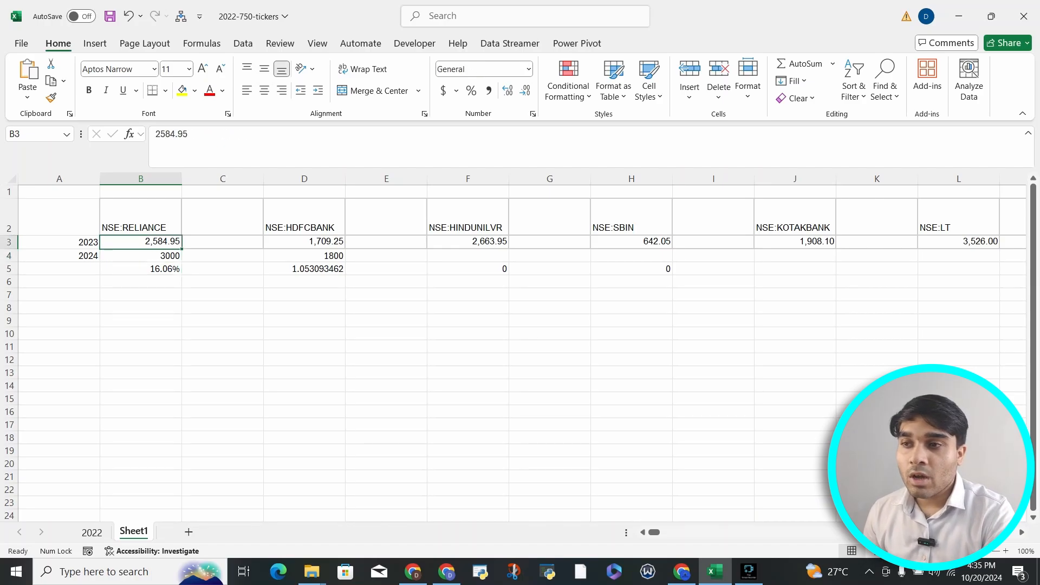
pyautogui.hotkey('shift', 'Down')
pyautogui.hotkey('ctrl', 'shift', 'Right')
pyautogui.hotkey('ctrl', 'shift', 'Right')
pyautogui.hotkey('ctrl', 'shift', 'Right')
pyautogui.hotkey('ctrl', 'shift', 'Right')
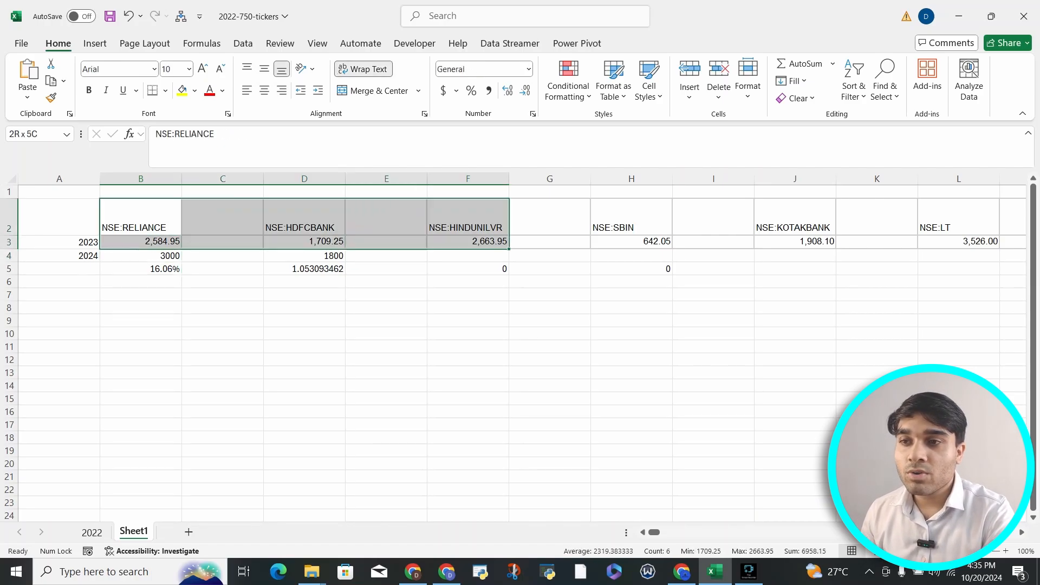
pyautogui.hotkey('ctrl', 'shift', 'Right')
pyautogui.hotkey('ctrl', 'shift', 'Right')
pyautogui.hotkey('ctrl', 'shift', 'Right')
pyautogui.hotkey('ctrl', 'shift', 'Right')
pyautogui.hotkey('ctrl', 'shift', 'Right')
pyautogui.hotkey('ctrl', 'shift', 'Right')
pyautogui.hotkey('ctrl', 'shift', 'Right')
pyautogui.hotkey('ctrl', 'shift', 'Right')
pyautogui.hotkey('ctrl', 'shift', 'Right')
pyautogui.hotkey('ctrl', 'shift', 'Right')
pyautogui.hotkey('ctrl', 'shift', 'Right')
pyautogui.hotkey('ctrl', 'shift', 'Right')
pyautogui.hotkey('ctrl', 'shift', 'Right')
pyautogui.hotkey('ctrl', 'shift', 'Right')
pyautogui.hotkey('ctrl', 'shift', 'Right')
pyautogui.hotkey('ctrl', 'shift', 'Right')
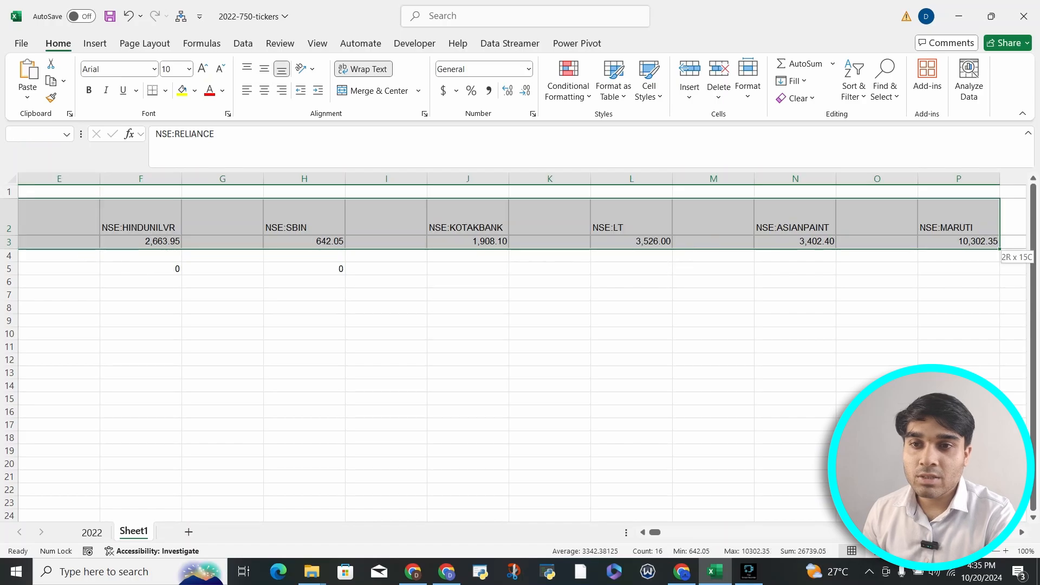
pyautogui.hotkey('ctrl', 'shift', 'Right')
pyautogui.hotkey('ctrl', 'shift', 'Right')
pyautogui.hotkey('ctrl', 'shift', 'Right')
pyautogui.hotkey('ctrl', 'shift', 'Right')
pyautogui.hotkey('ctrl', 'shift', 'Right')
pyautogui.hotkey('ctrl', 'shift', 'Right')
pyautogui.hotkey('ctrl', 'shift', 'Right')
pyautogui.hotkey('ctrl', 'shift', 'Right')
pyautogui.hotkey('ctrl', 'shift', 'Right')
pyautogui.hotkey('ctrl', 'shift', 'Right')
pyautogui.hotkey('ctrl', 'shift', 'Right')
pyautogui.hotkey('ctrl', 'shift', 'Right')
pyautogui.hotkey('ctrl', 'shift', 'Right')
pyautogui.hotkey('ctrl', 'shift', 'Right')
pyautogui.hotkey('ctrl', 'shift', 'Right')
pyautogui.hotkey('ctrl', 'shift', 'Right')
pyautogui.hotkey('ctrl', 'shift', 'Right')
pyautogui.hotkey('ctrl', 'shift', 'Right')
pyautogui.hotkey('ctrl', 'shift', 'Right')
pyautogui.hotkey('ctrl', 'shift', 'Right')
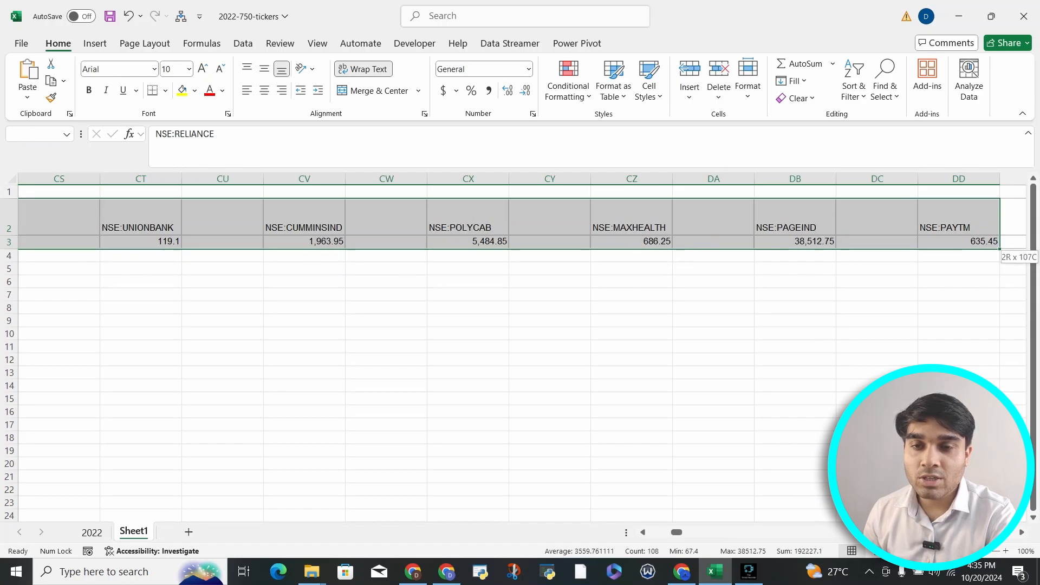
pyautogui.hotkey('shift', 'Left')
pyautogui.hotkey('shift', 'Left')
pyautogui.hotkey('ctrl', 'shift', 'Left')
pyautogui.hotkey('ctrl', 'shift', 'Left')
pyautogui.hotkey('ctrl', 'shift', 'Left')
pyautogui.hotkey('ctrl', 'shift', 'Left')
pyautogui.hotkey('ctrl', 'shift', 'Left')
pyautogui.hotkey('ctrl', 'shift', 'Left')
pyautogui.hotkey('ctrl', 'shift', 'Left')
pyautogui.hotkey('ctrl', 'shift', 'Left')
pyautogui.hotkey('ctrl', 'shift', 'Left')
pyautogui.hotkey('ctrl', 'shift', 'Left')
pyautogui.hotkey('ctrl', 'shift', 'Left')
pyautogui.hotkey('ctrl', 'shift', 'Left')
pyautogui.hotkey('ctrl', 'shift', 'Left')
pyautogui.hotkey('ctrl', 'shift', 'Left')
pyautogui.hotkey('ctrl', 'shift', 'Left')
pyautogui.hotkey('ctrl', 'shift', 'Left')
pyautogui.hotkey('ctrl', 'shift', 'Left')
pyautogui.hotkey('ctrl', 'shift', 'Left')
pyautogui.hotkey('ctrl', 'shift', 'Left')
pyautogui.hotkey('ctrl', 'shift', 'Left')
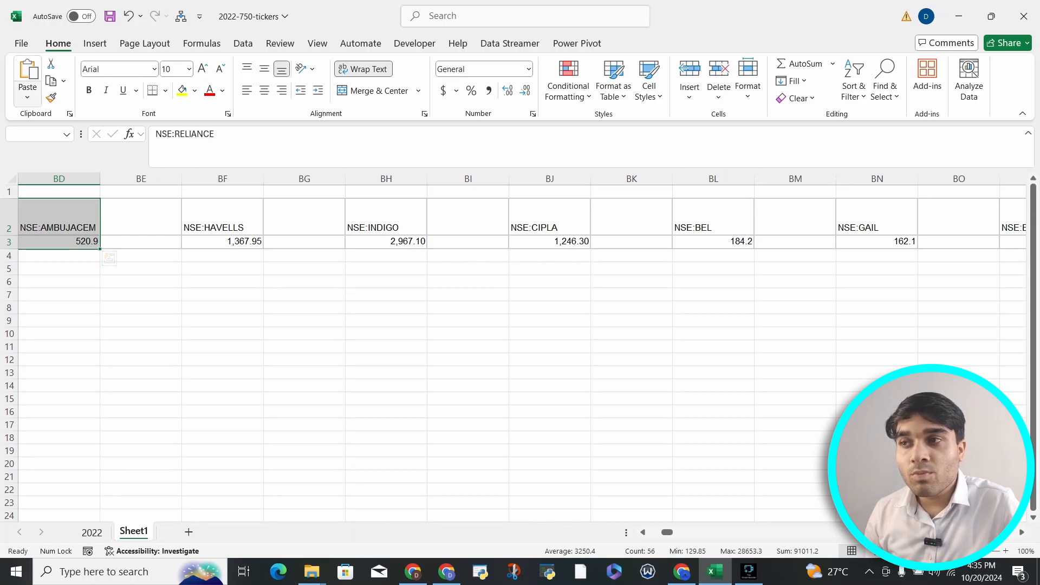
pyautogui.click(27, 96)
pyautogui.click(65, 158)
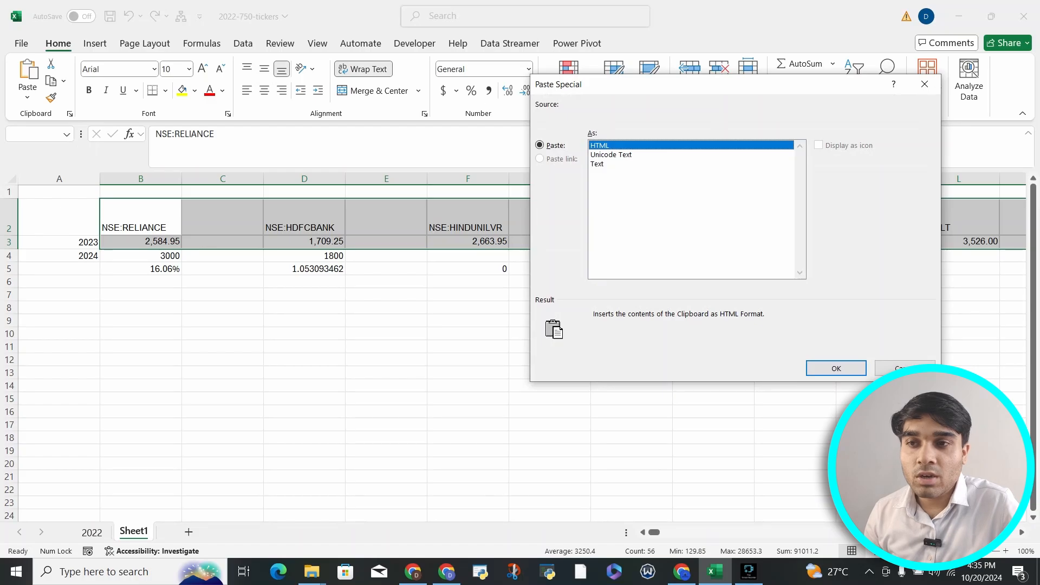
pyautogui.press('Return')
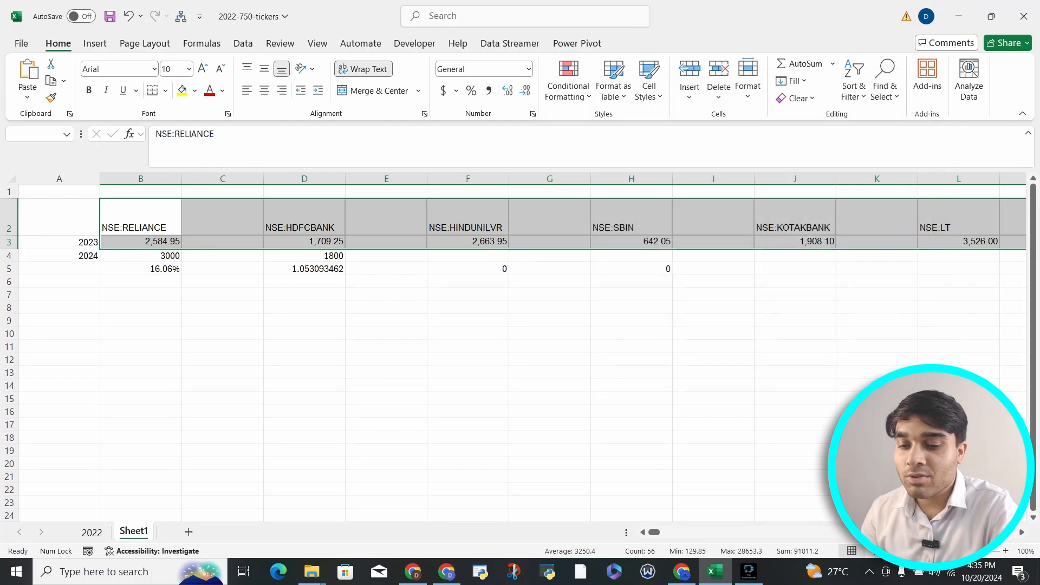
# Copy the selected tickers and prices and paste them transposed at C5 on a new sheet
pyautogui.hotkey('ctrl', 'c')
pyautogui.click(140, 269)
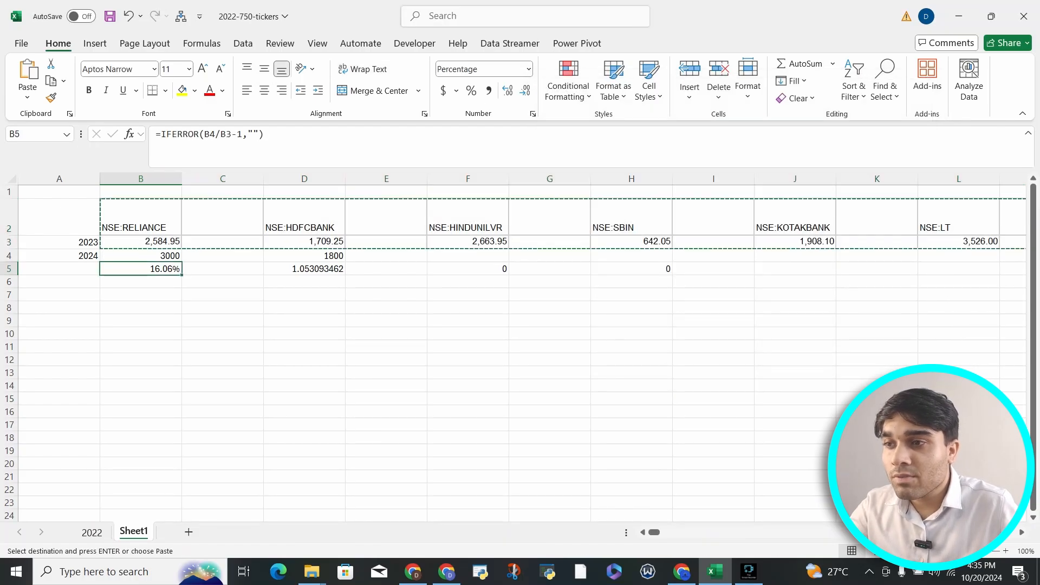
pyautogui.click(189, 532)
pyautogui.click(126, 244)
pyautogui.click(27, 97)
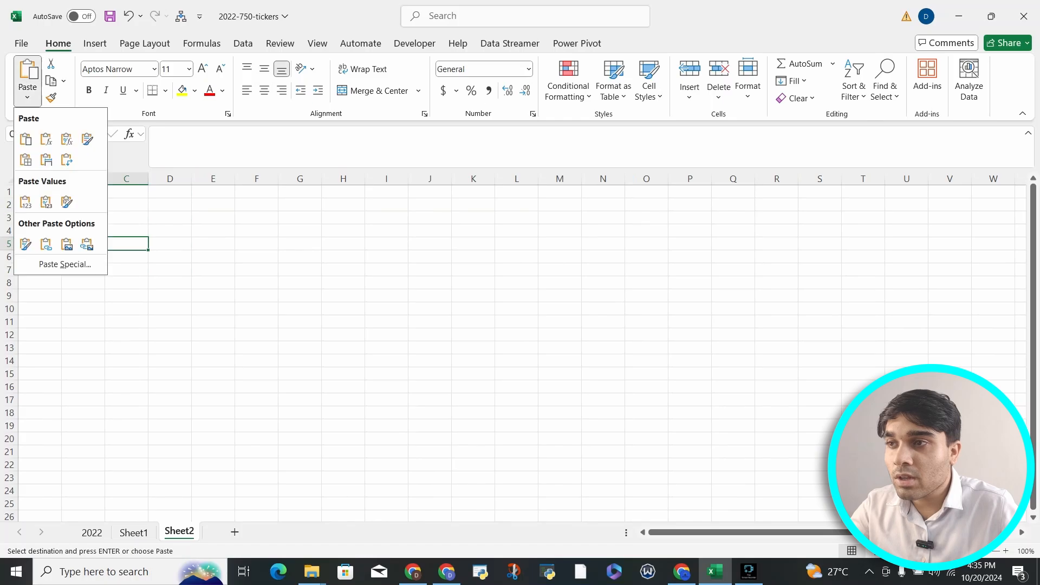
pyautogui.click(60, 265)
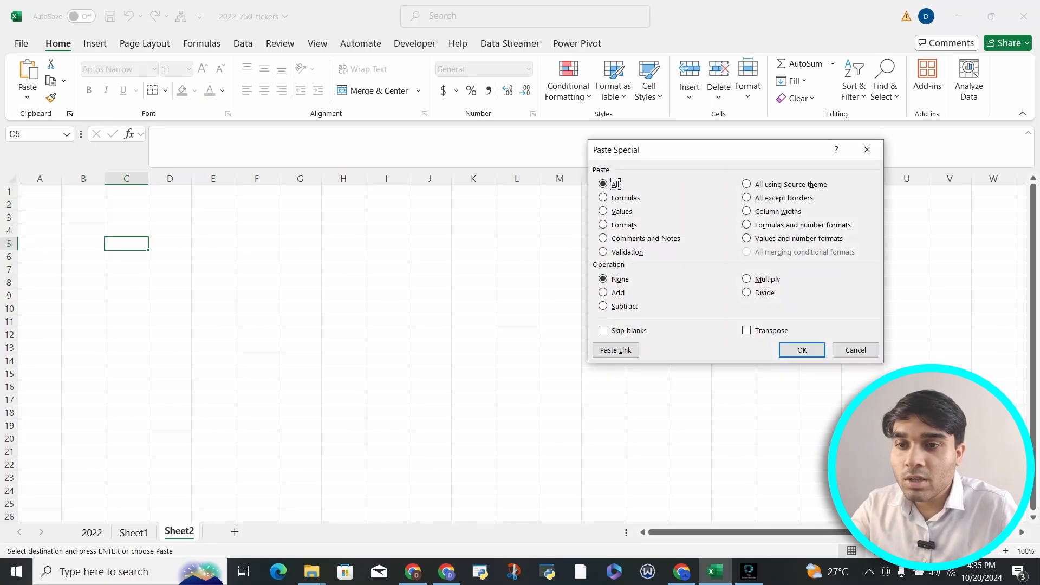
pyautogui.click(747, 330)
pyautogui.click(802, 350)
pyautogui.moveTo(126, 251); pyautogui.dragTo(170, 251)
pyautogui.click(169, 269)
pyautogui.click(9, 269)
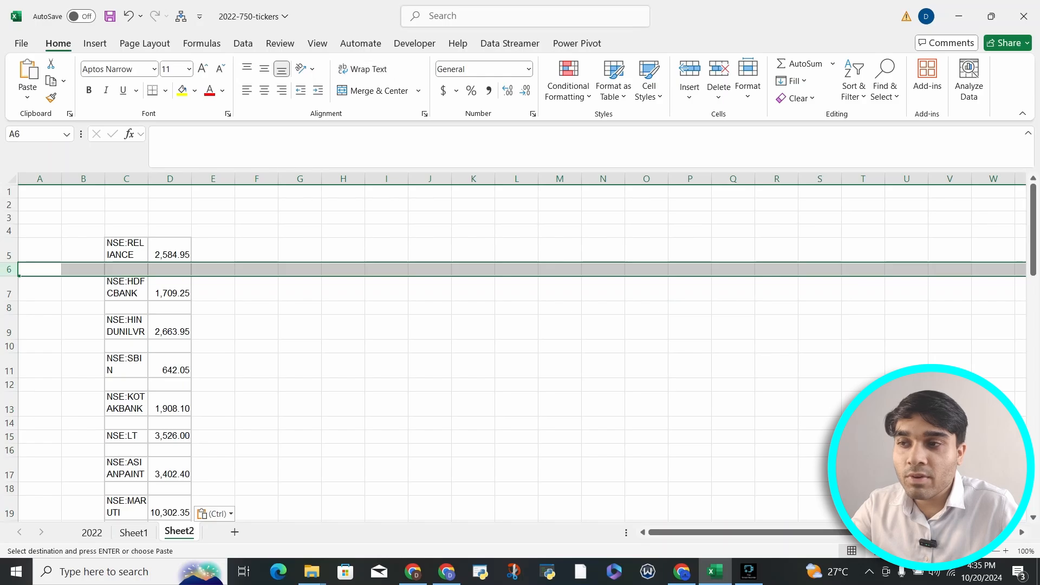
pyautogui.click(213, 250)
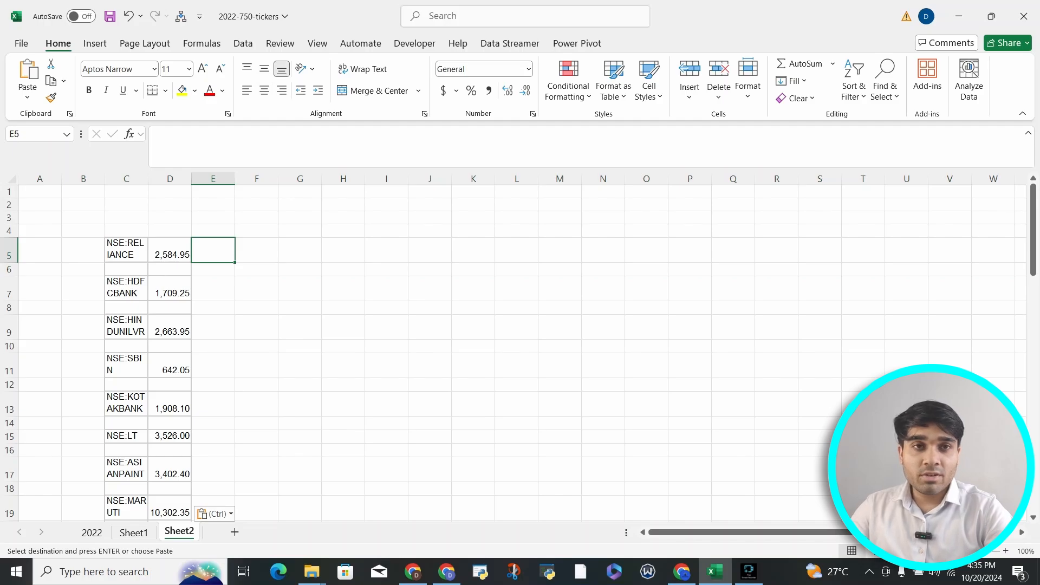
# Delete the transposed data in columns C and D of Sheet2, and return to Sheet1
pyautogui.moveTo(126, 179); pyautogui.dragTo(163, 179)
pyautogui.rightClick(162, 180)
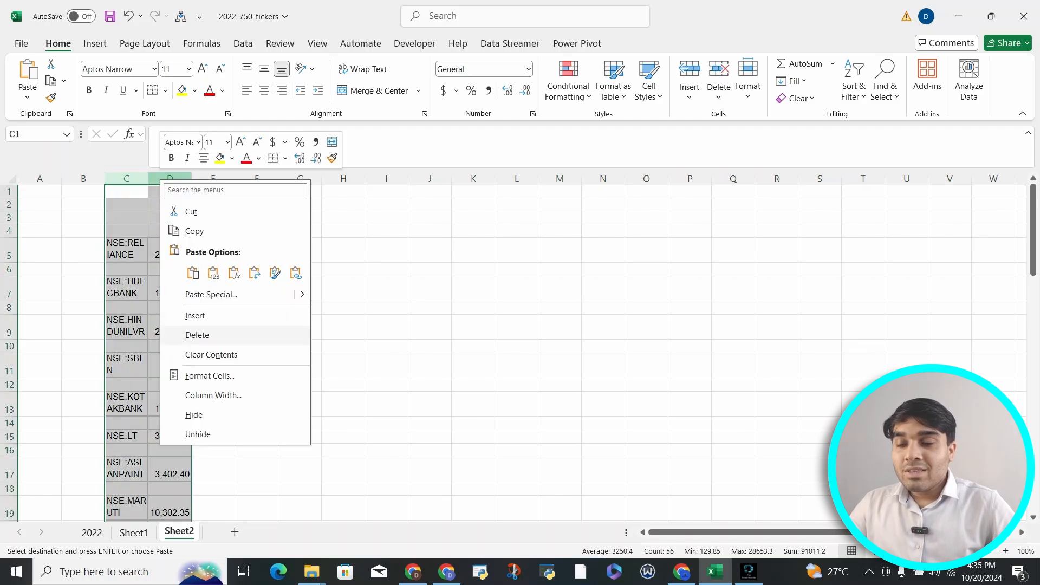
pyautogui.click(197, 335)
pyautogui.click(133, 532)
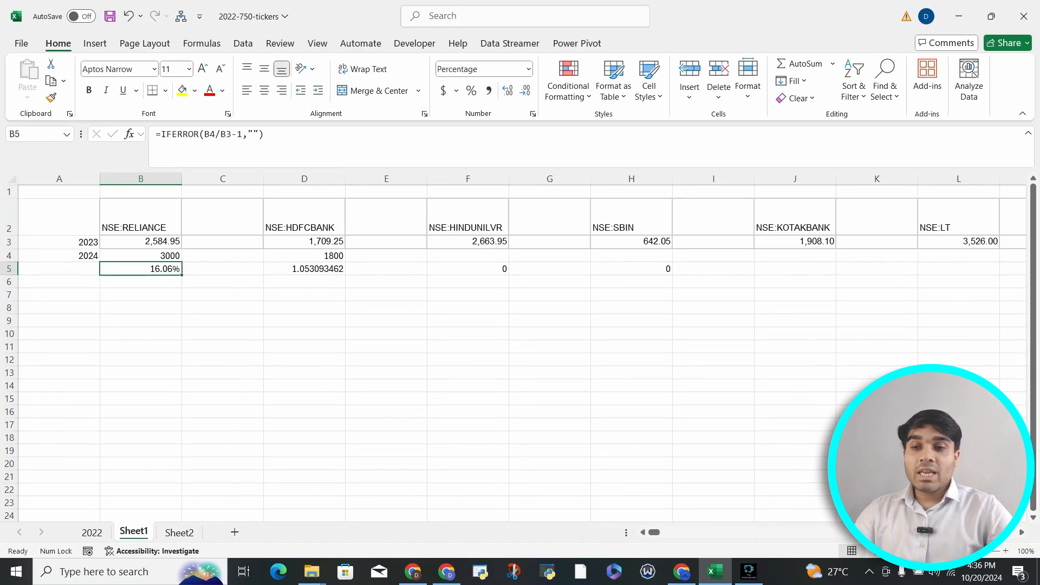
# Switch to the Lecture-Google Finance spreadsheet in Google Sheets and go to cell A1 of Sheet2
pyautogui.hotkey('alt', 'Tab')
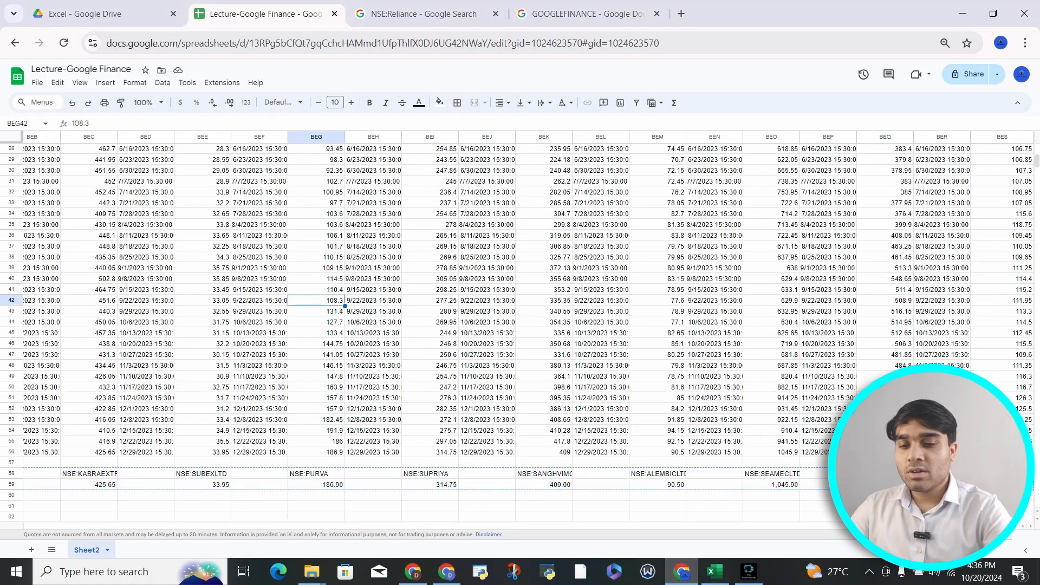
pyautogui.hotkey('ctrl', 'Left')
pyautogui.hotkey('ctrl', 'Left')
pyautogui.hotkey('ctrl', 'Left')
pyautogui.hotkey('ctrl', 'Left')
pyautogui.hotkey('ctrl', 'Up')
pyautogui.hotkey('ctrl', 'Up')
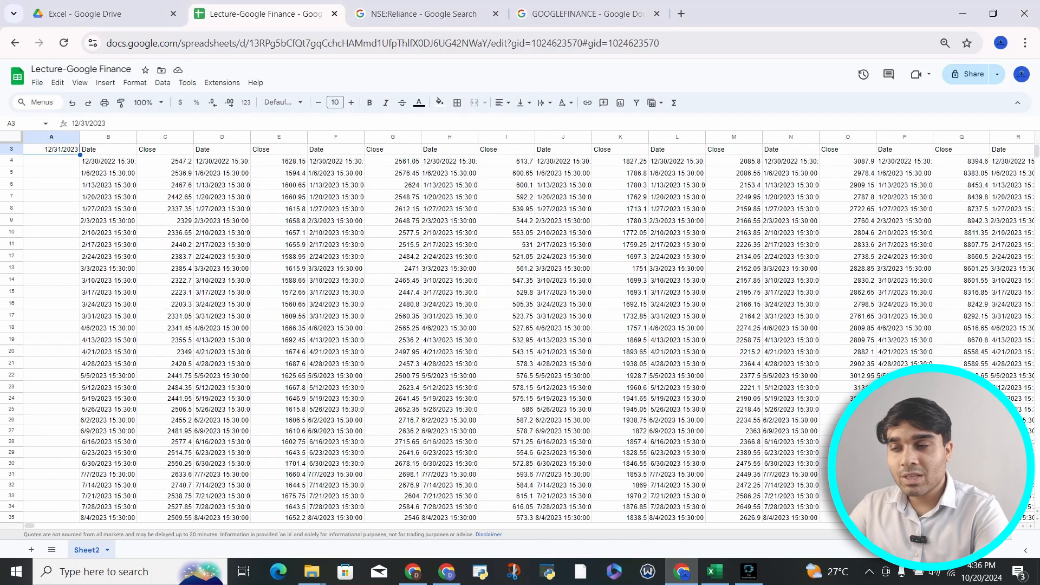
pyautogui.hotkey('ctrl', 'Up')
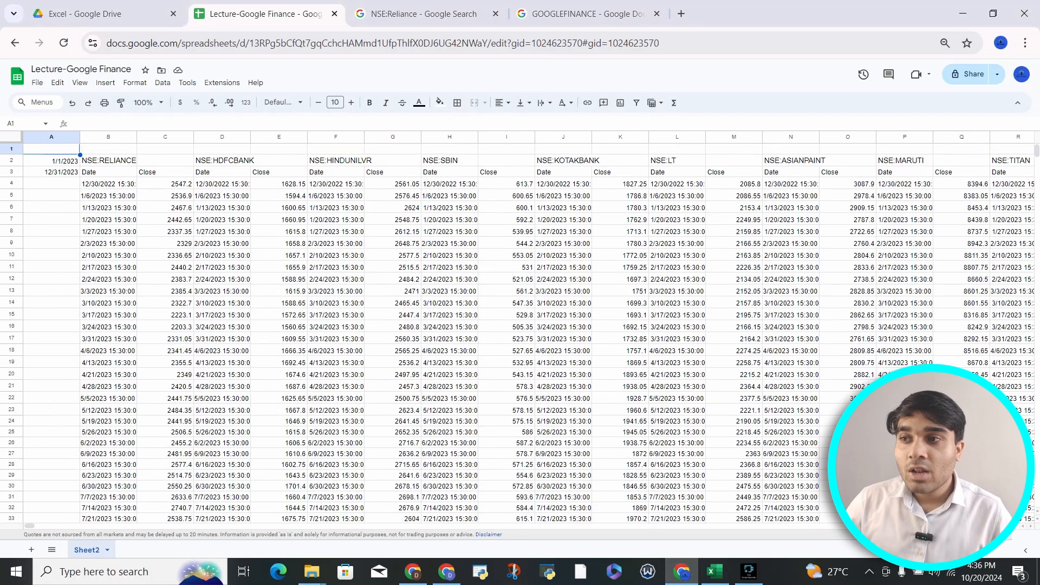
# Set the start date in A2 of Sheet2 to 3/1/2023
pyautogui.press('Down')
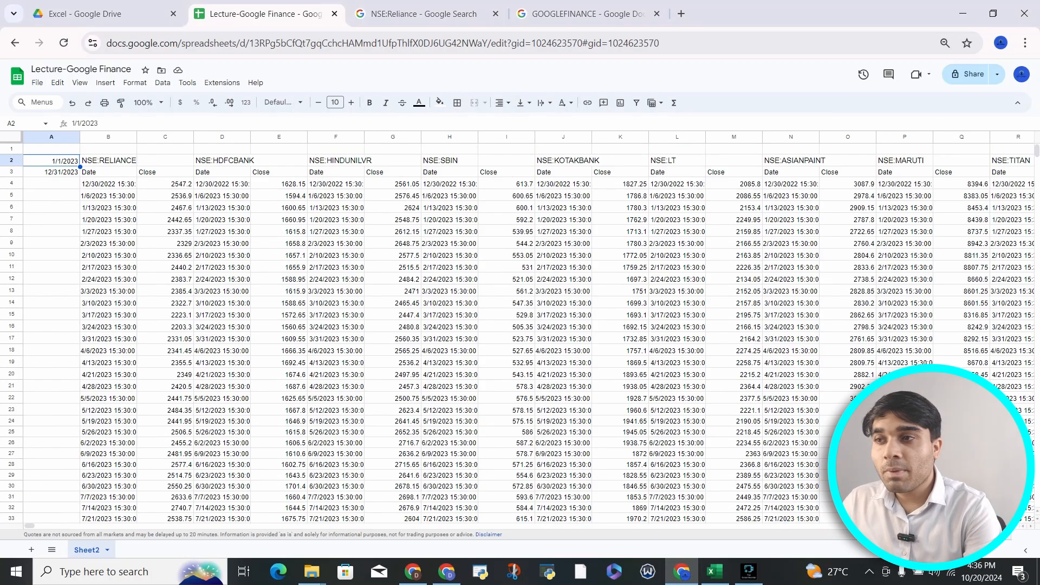
pyautogui.click(80, 123)
pyautogui.press('BackSpace')
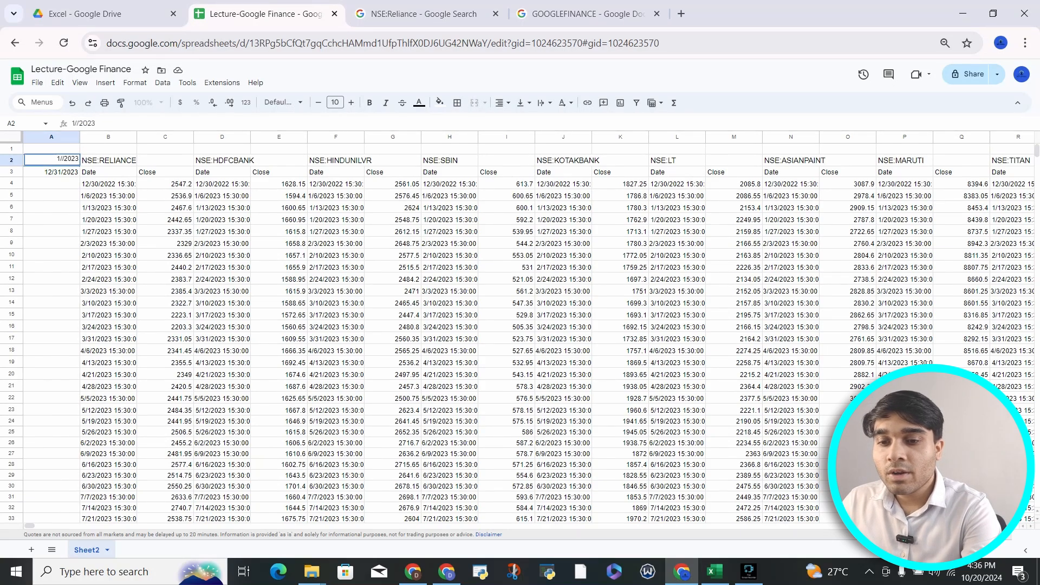
pyautogui.write('3')
pyautogui.press('BackSpace')
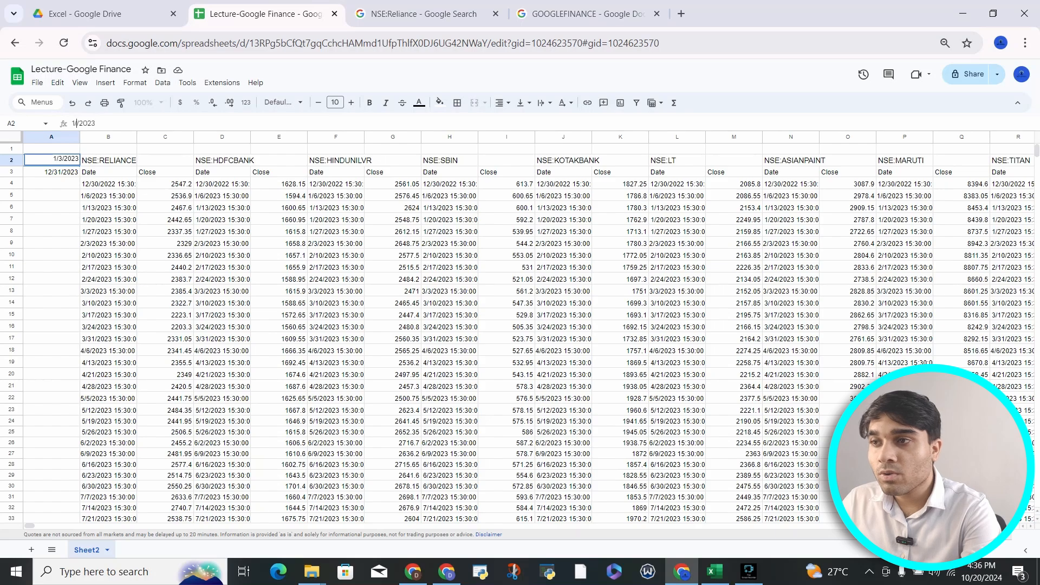
pyautogui.write('1/')
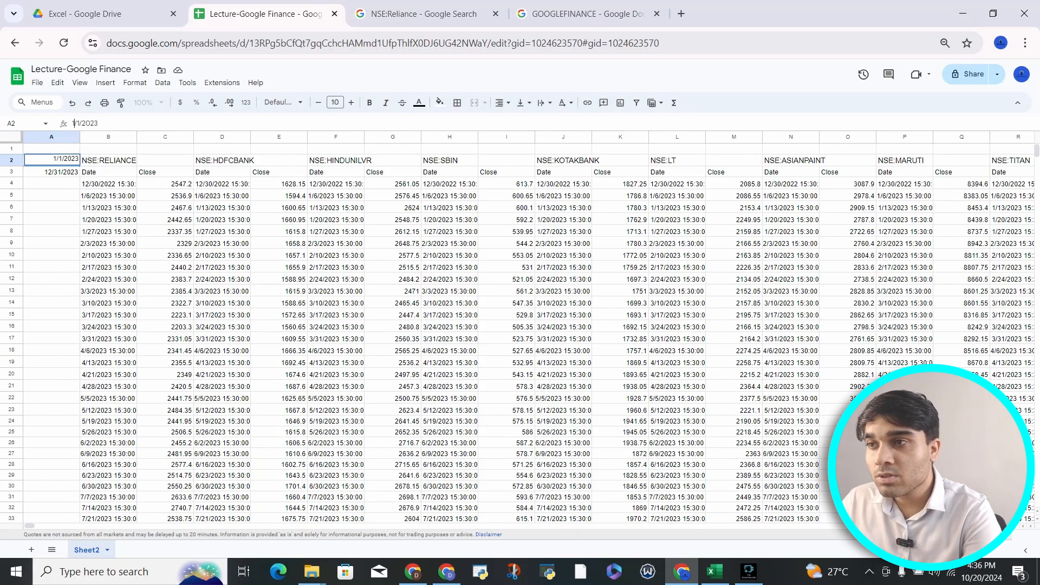
pyautogui.press('Delete')
pyautogui.write('3')
pyautogui.press('Return')
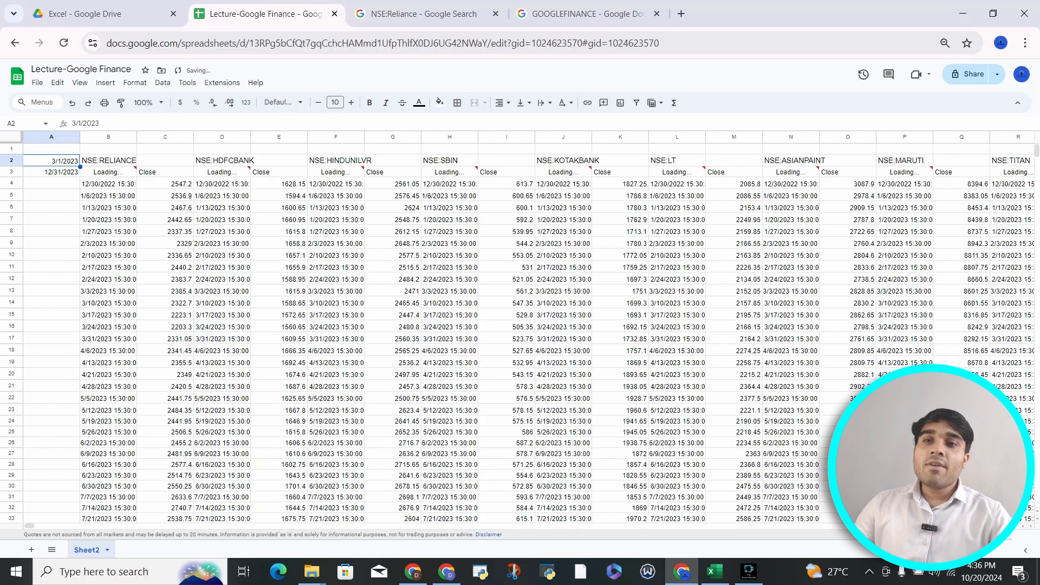
# Examine the reloading weekly closing prices across the tickers and down to the summary in rows 58 and 59
pyautogui.scroll(-10, 520, 325)
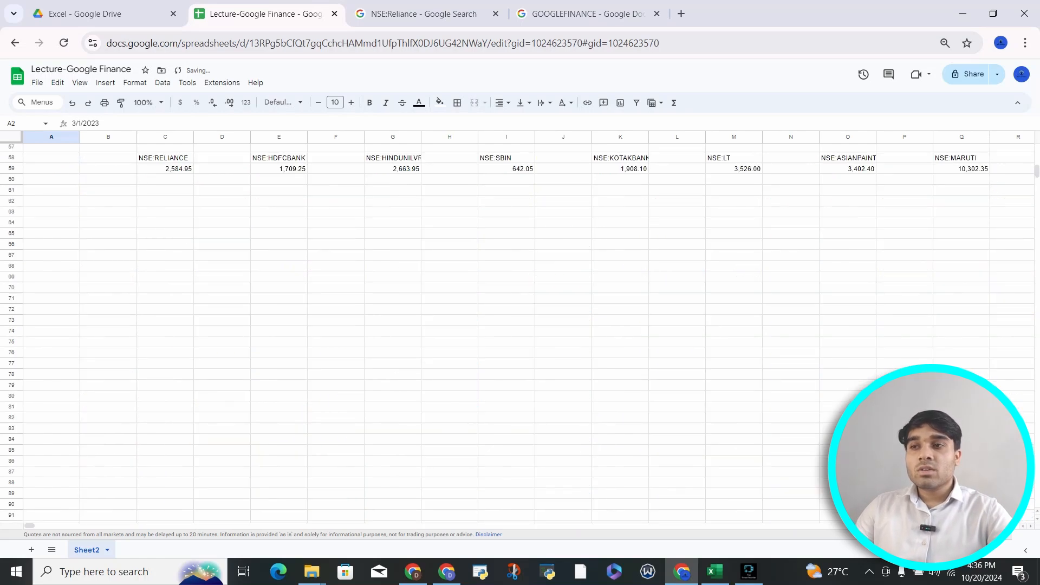
pyautogui.scroll(10, 521, 325)
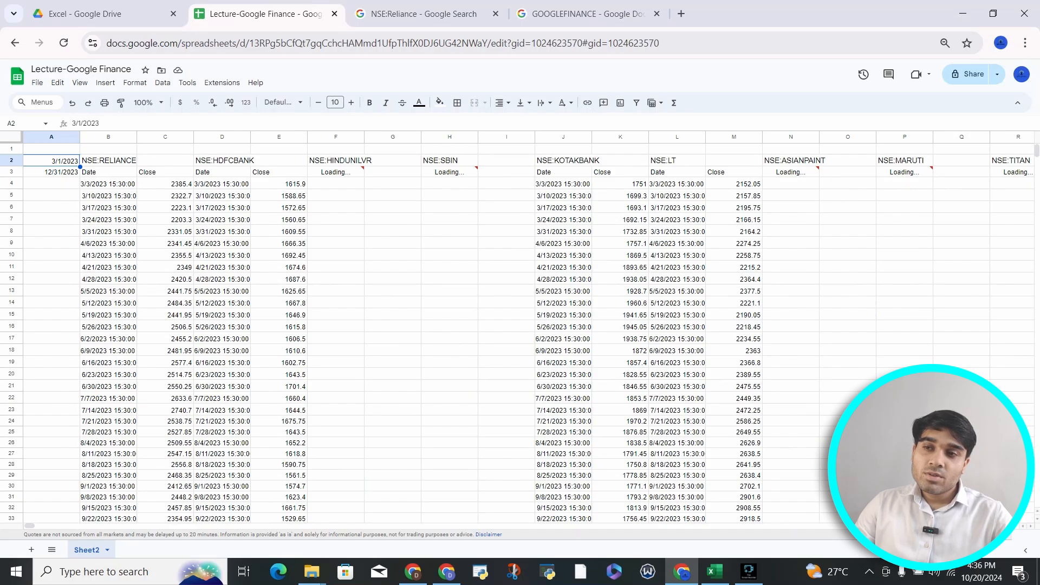
pyautogui.click(791, 279)
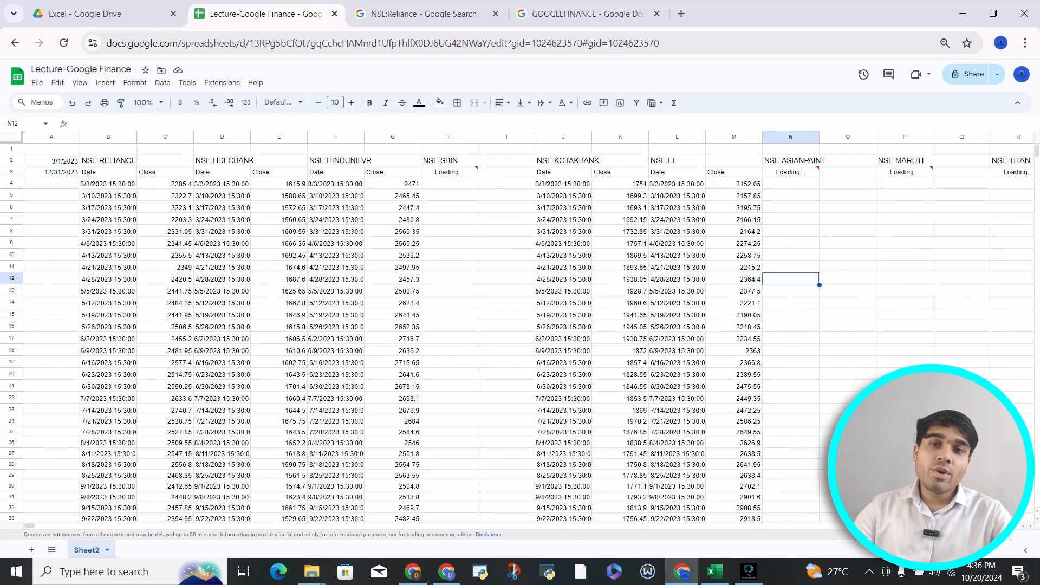
pyautogui.hscroll(7, 791, 279)
pyautogui.hscroll(16, 529, 328)
pyautogui.hscroll(-20, 529, 327)
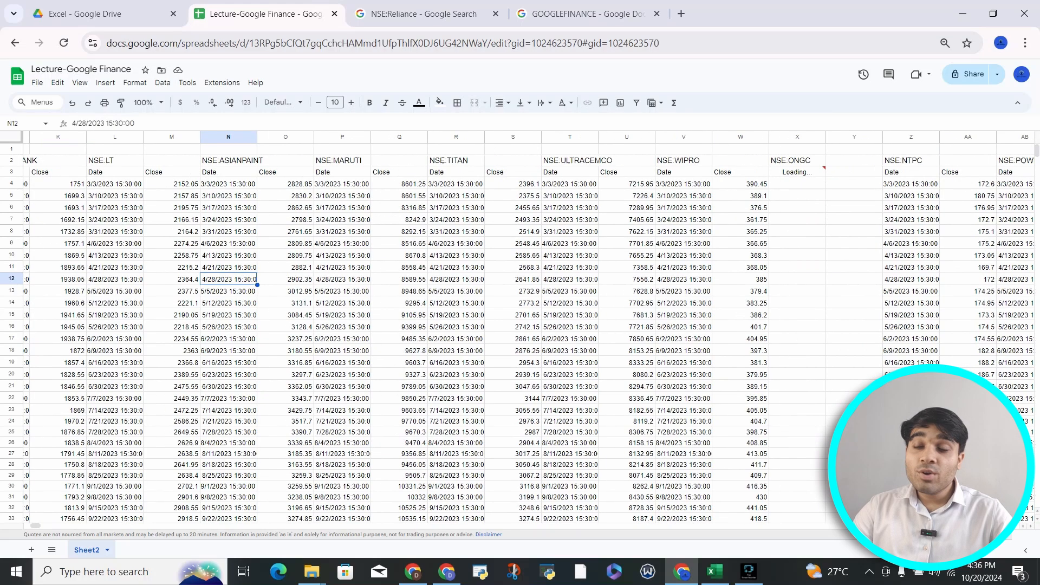
pyautogui.scroll(-9, 529, 328)
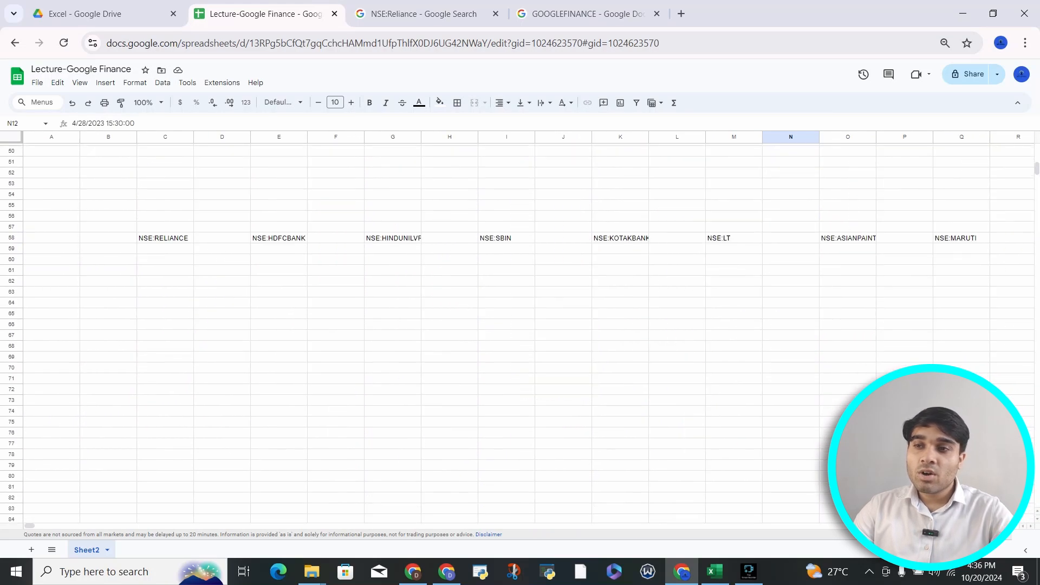
# Try copying the summary rows from B58 through column BES of row 59 to B49, and undo the paste
pyautogui.click(108, 295)
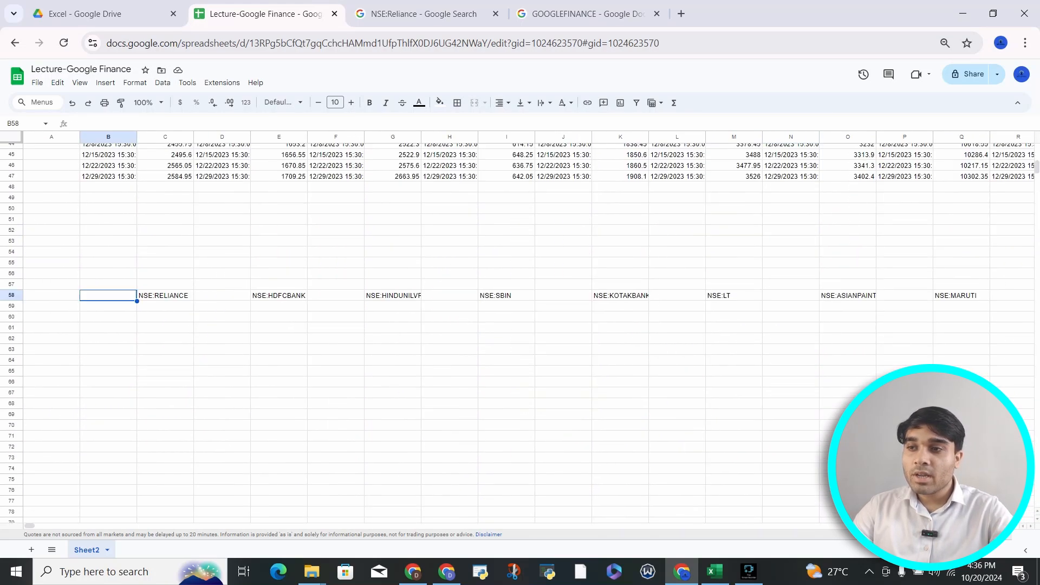
pyautogui.moveTo(108, 295); pyautogui.dragTo(165, 307)
pyautogui.hotkey('ctrl', 'shift', 'Right')
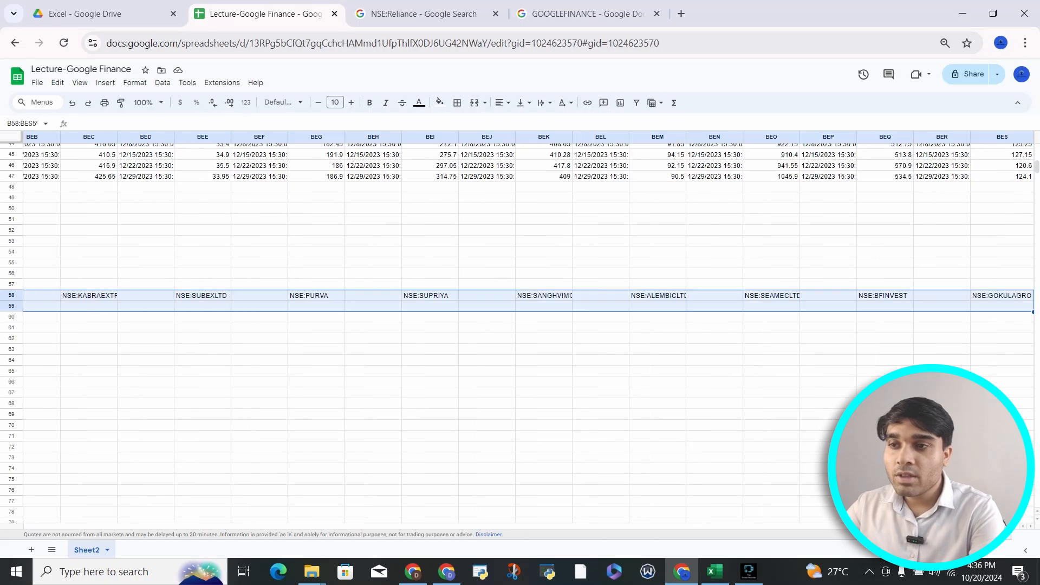
pyautogui.hotkey('ctrl', 'c')
pyautogui.press('Up')
pyautogui.press('Up')
pyautogui.press('Up')
pyautogui.press('Up')
pyautogui.press('Up')
pyautogui.press('Up')
pyautogui.press('Up')
pyautogui.press('Up')
pyautogui.press('Up')
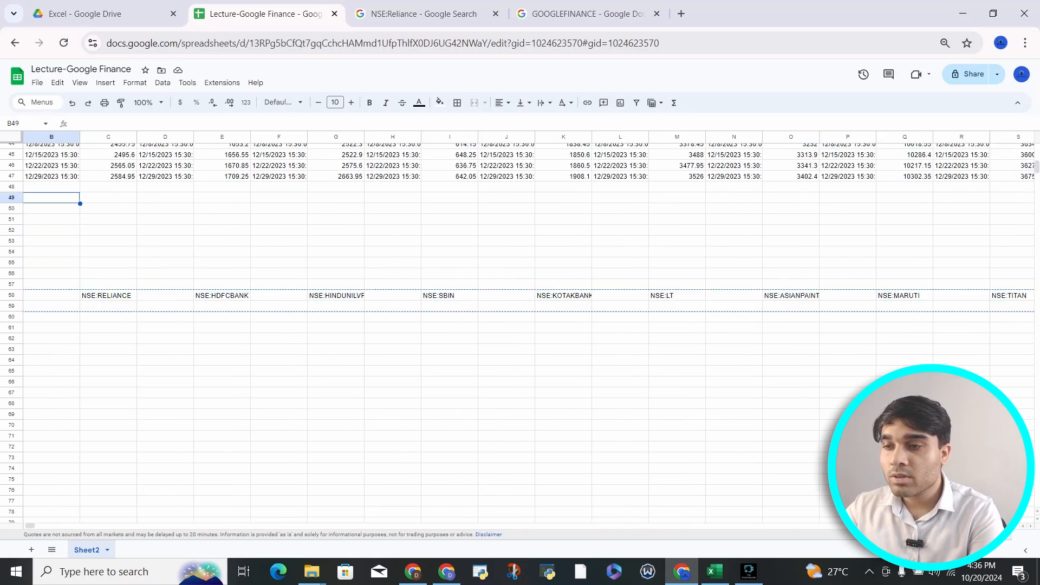
pyautogui.hotkey('ctrl', 'v')
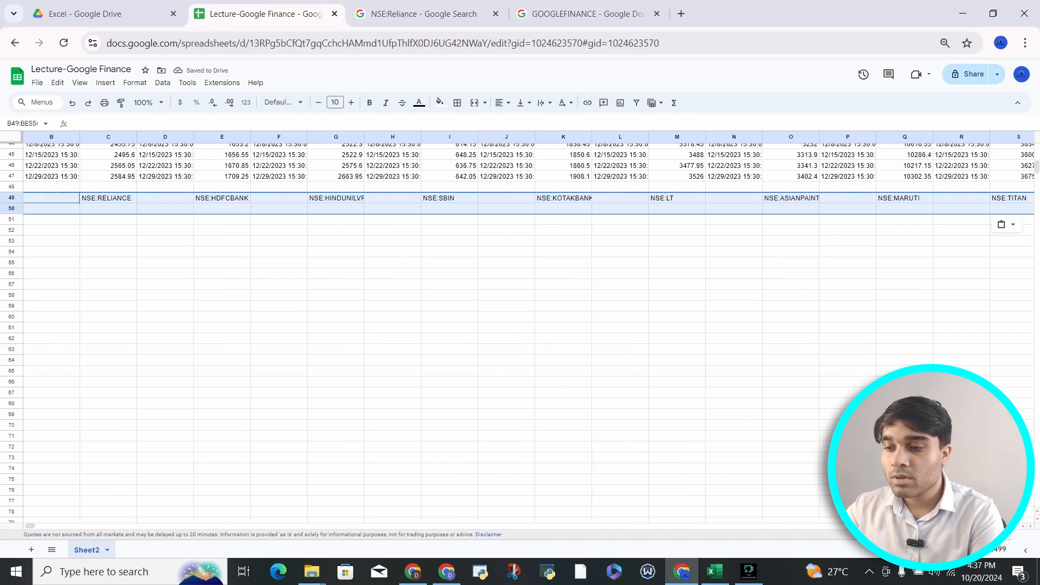
pyautogui.hotkey('ctrl', 'z')
# Copy the ticker and closing-price formulas from C58 through column BES of row 59
pyautogui.press('Right')
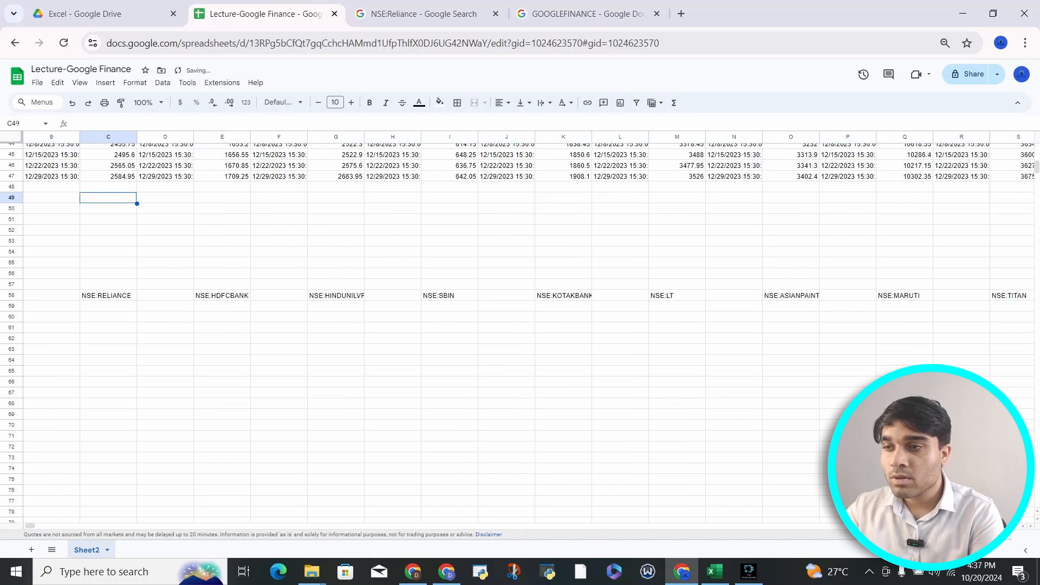
pyautogui.press('Down')
pyautogui.press('Down')
pyautogui.press('Down')
pyautogui.press('Down')
pyautogui.press('Down')
pyautogui.press('Down')
pyautogui.press('Down')
pyautogui.press('Down')
pyautogui.press('Down')
pyautogui.hotkey('shift', 'Down')
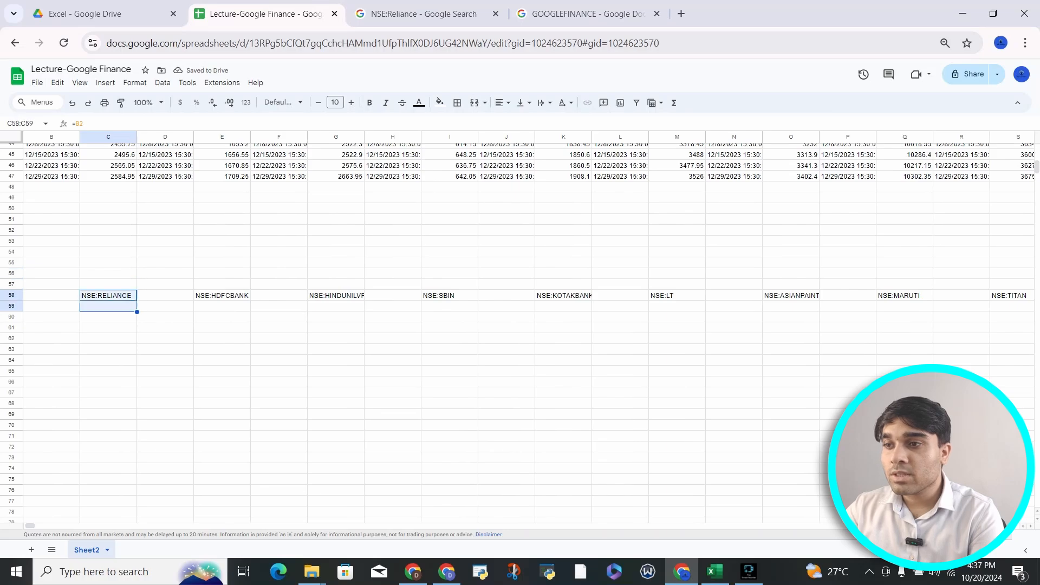
pyautogui.hotkey('ctrl', 'shift', 'Right')
pyautogui.hotkey('ctrl', 'c')
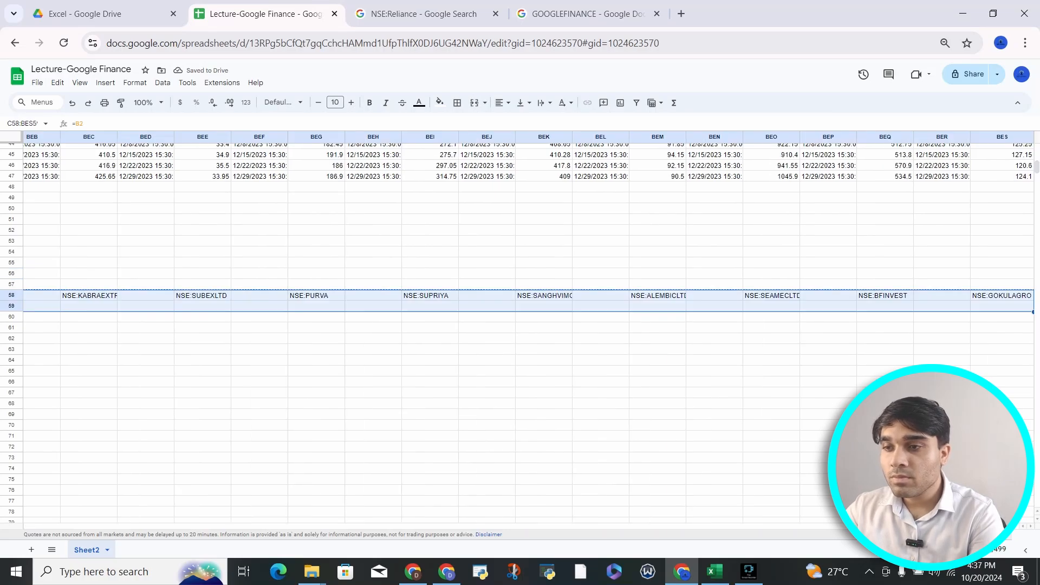
# Try pasting the copied formulas at C49, and inspect the formula in C50
pyautogui.press('Left')
pyautogui.press('Up')
pyautogui.press('Up')
pyautogui.press('Up')
pyautogui.press('Up')
pyautogui.press('Up')
pyautogui.press('Up')
pyautogui.press('Up')
pyautogui.press('Up')
pyautogui.press('Up')
pyautogui.press('Right')
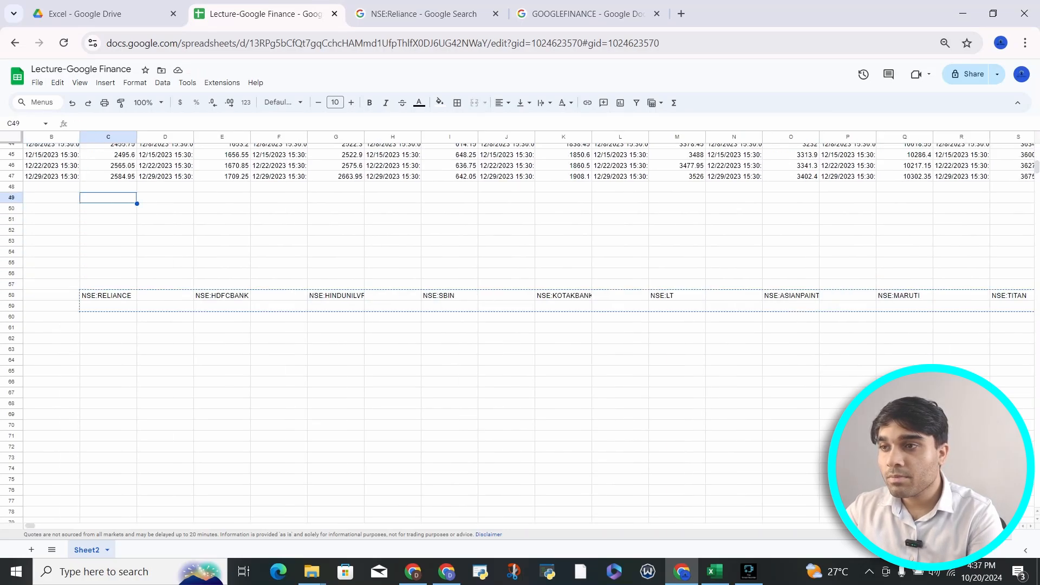
pyautogui.hotkey('ctrl', 'v')
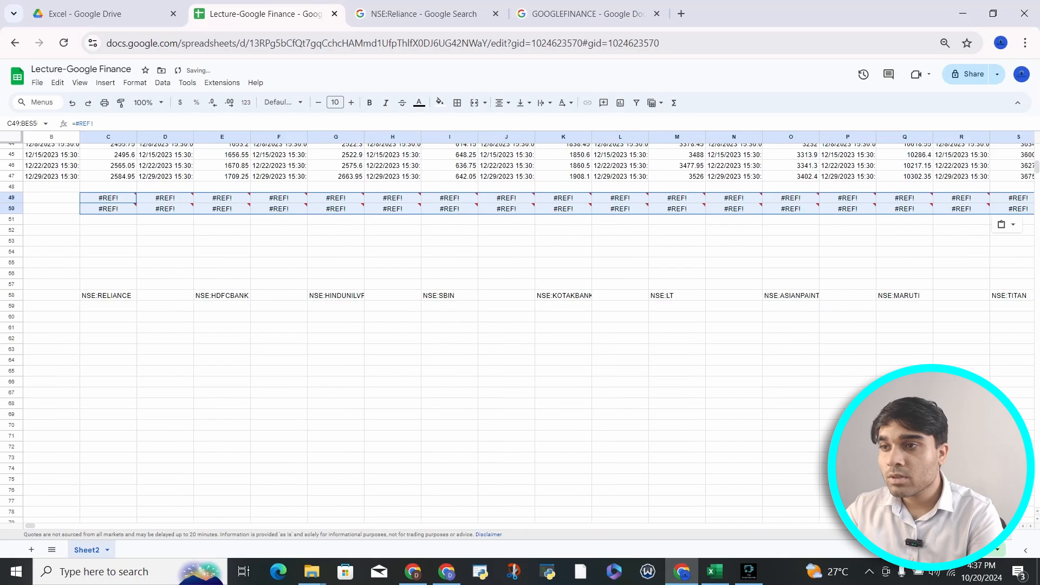
pyautogui.press('Up')
pyautogui.press('Down')
pyautogui.press('Down')
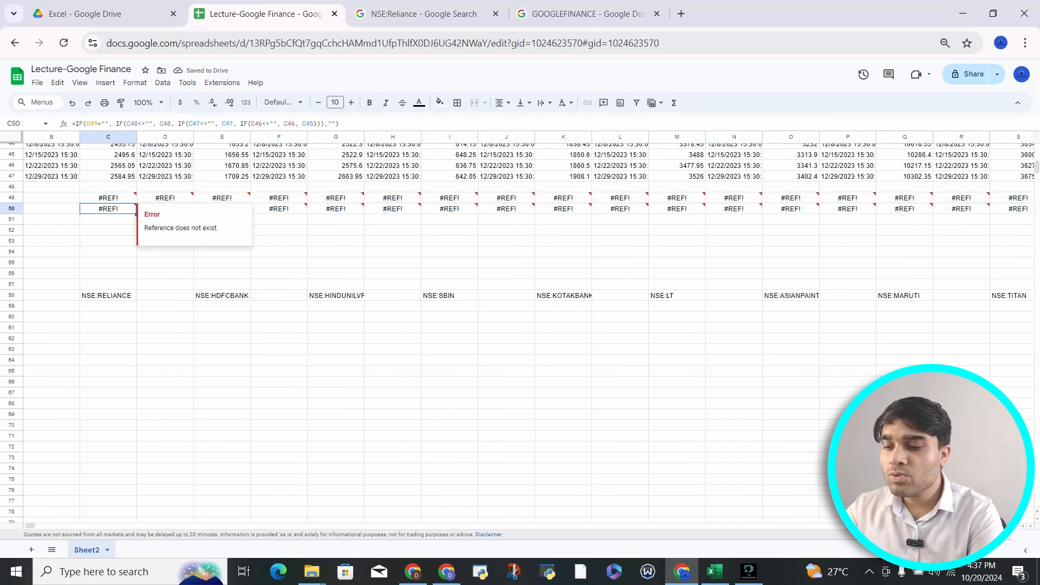
# Undo the paste at C49 and the start date change in A2, and check the GOOGLEFINANCE formula in B3
pyautogui.hotkey('ctrl', 'z')
pyautogui.hotkey('ctrl', 'z')
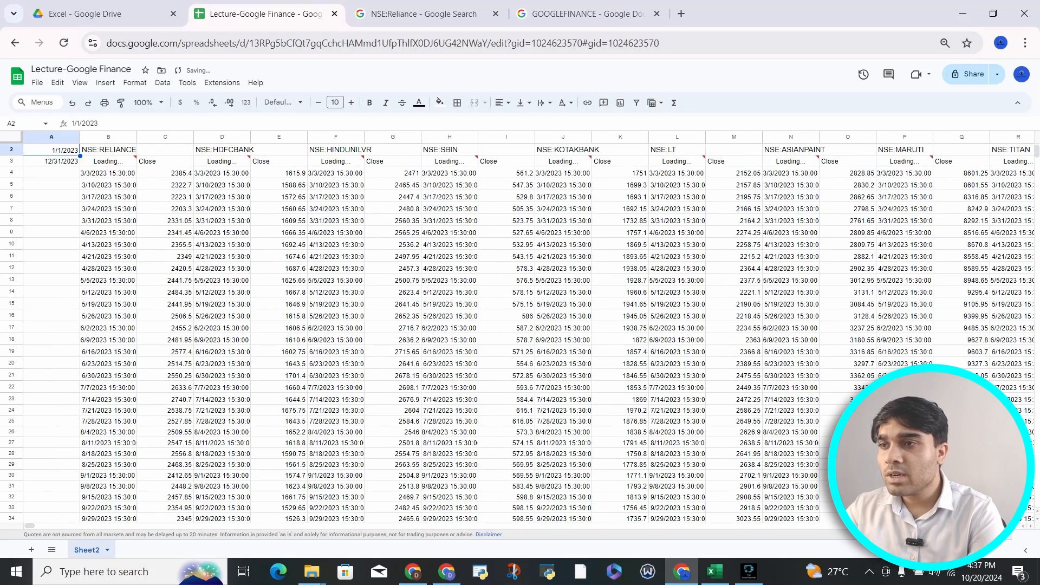
pyautogui.press('Right')
pyautogui.press('Down')
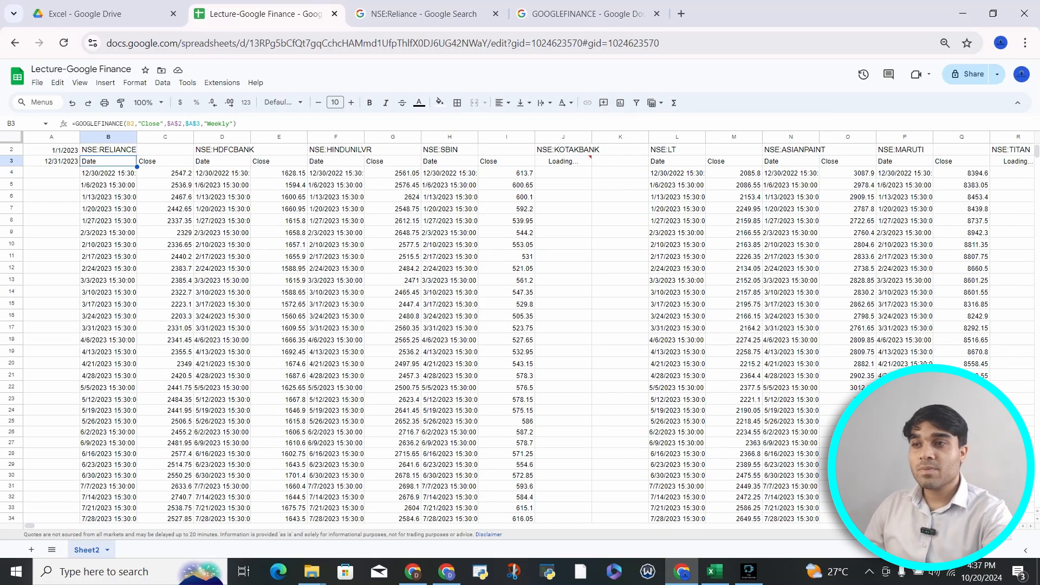
pyautogui.click(165, 161)
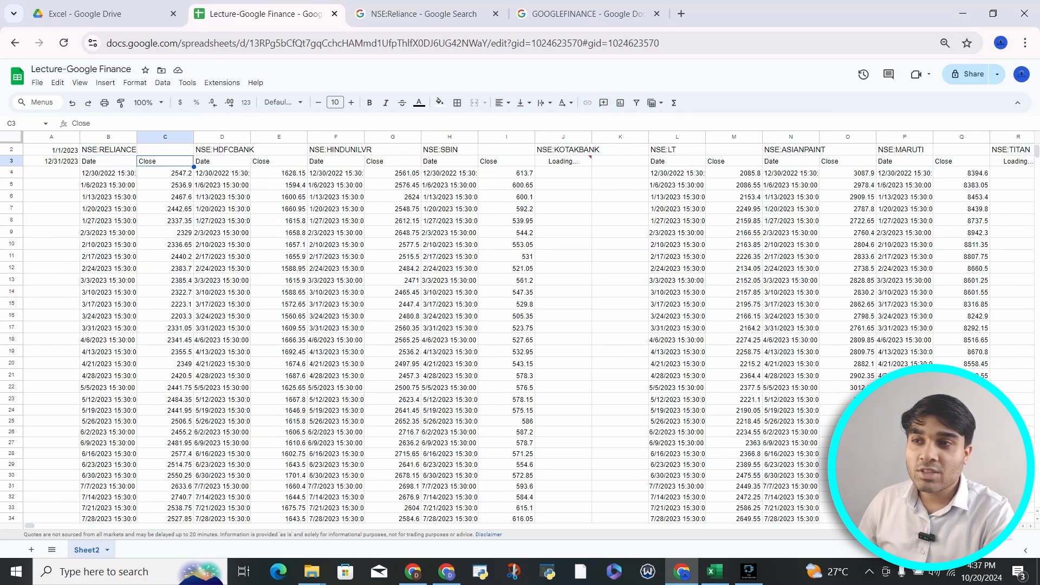